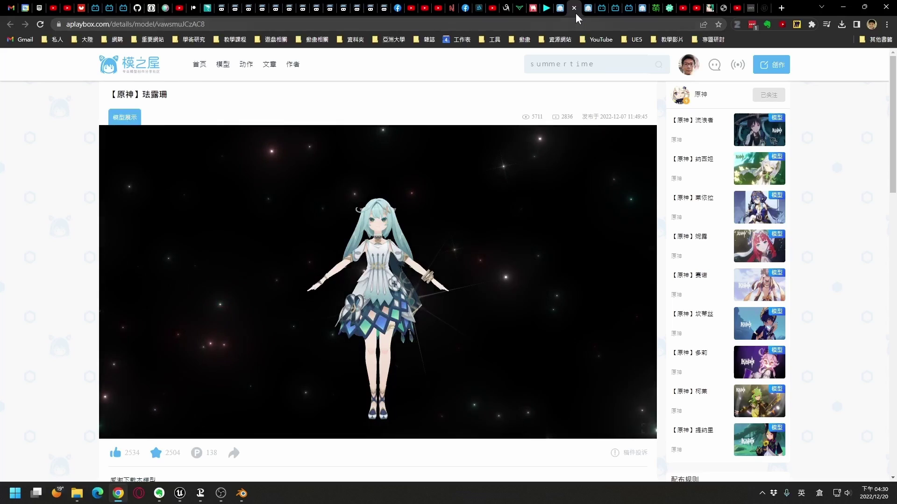
# Look at the summer time motion page and the UE5Animation 16 MMD import tutorial on bilibili.
pyautogui.click(587, 9)
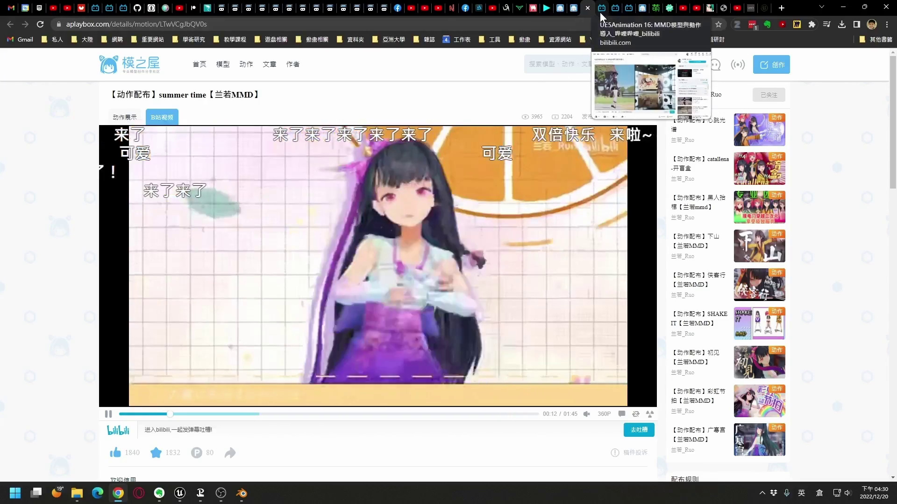
pyautogui.click(600, 10)
pyautogui.click(563, 373)
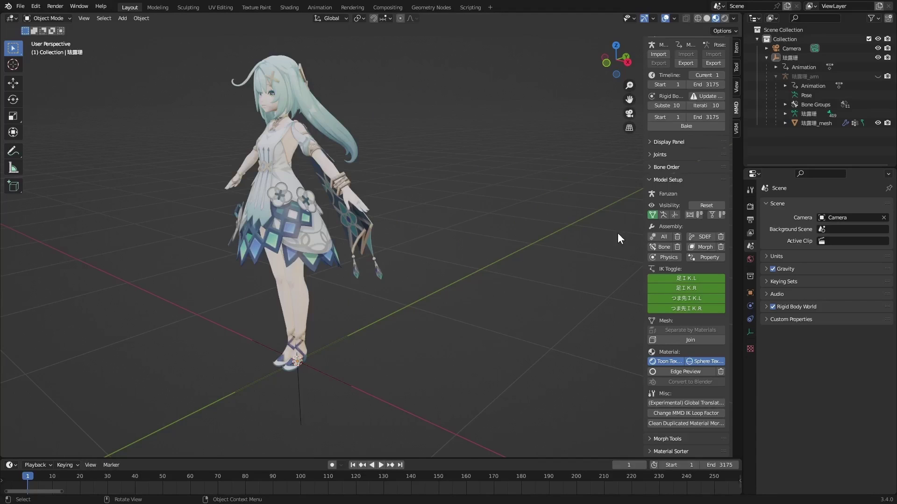
# In Blender, show the 珐露珊 model's armature, select it and switch it to Edit Mode.
pyautogui.click(662, 216)
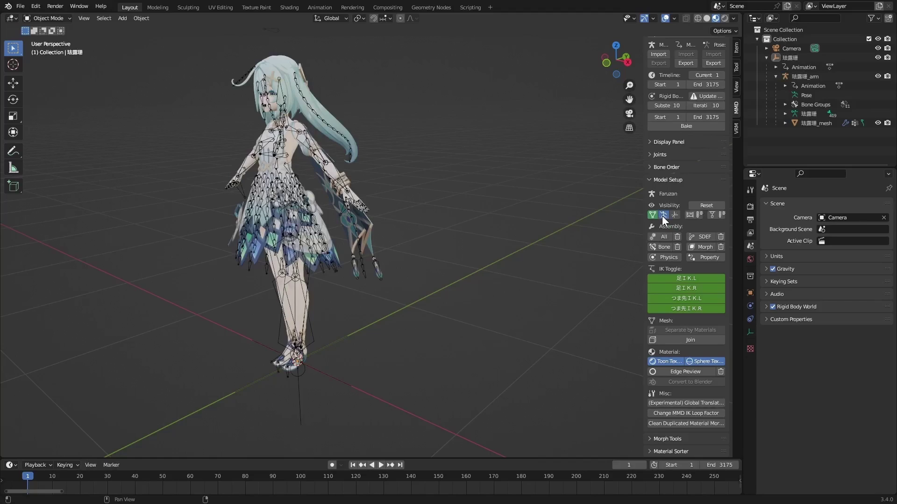
pyautogui.click(361, 261)
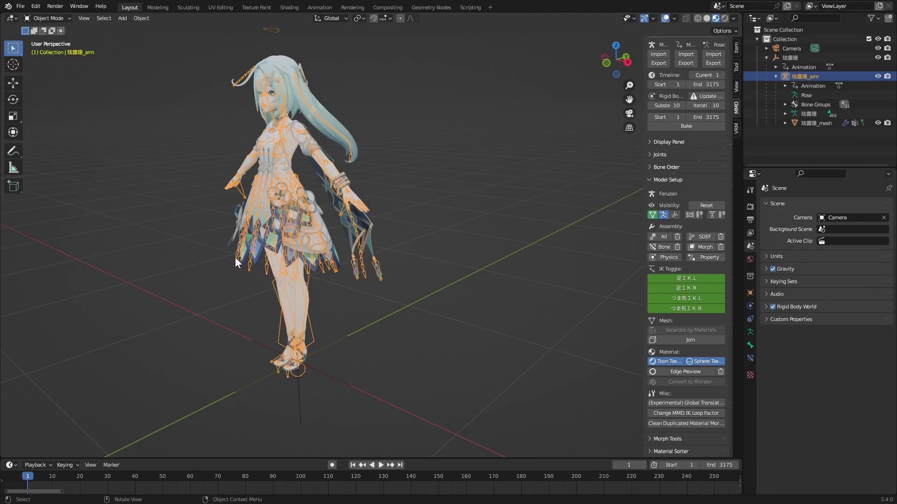
pyautogui.click(66, 18)
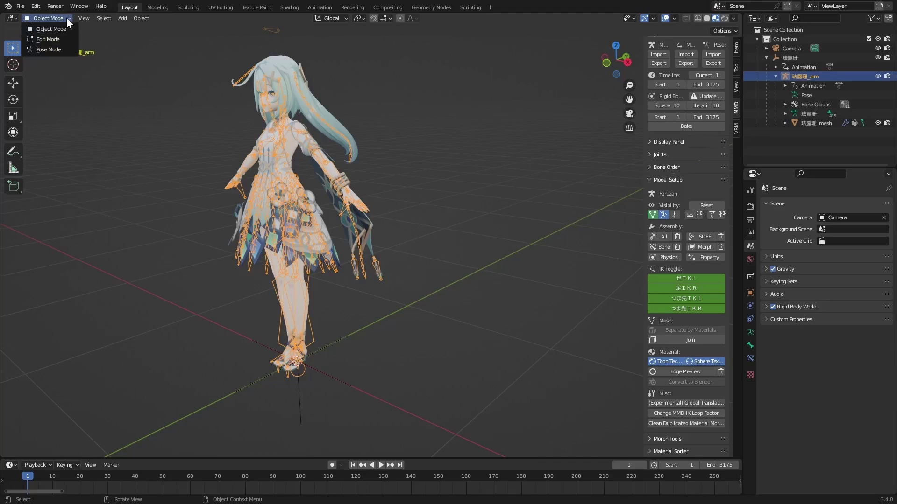
pyautogui.click(54, 39)
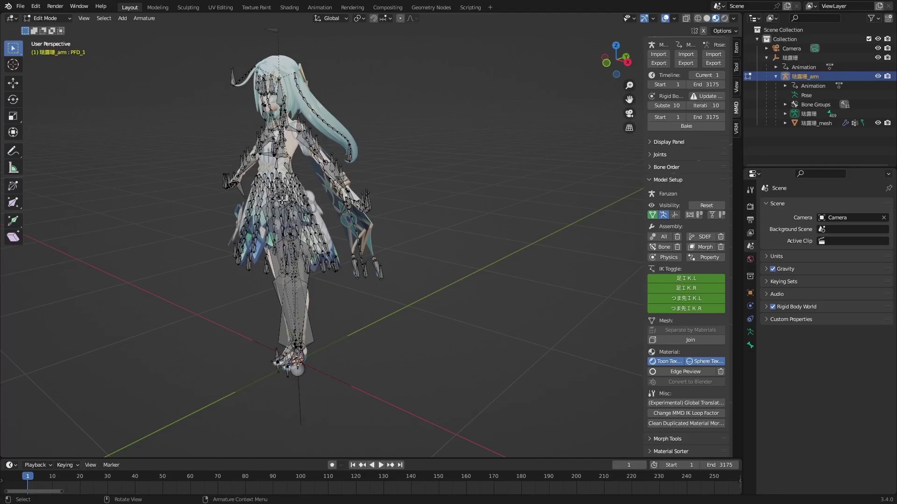
# Parent the outer sleeve tassel's bone to the small bone at the ribbon tip above it, using the Connected option.
pyautogui.scroll(6, 396, 282)
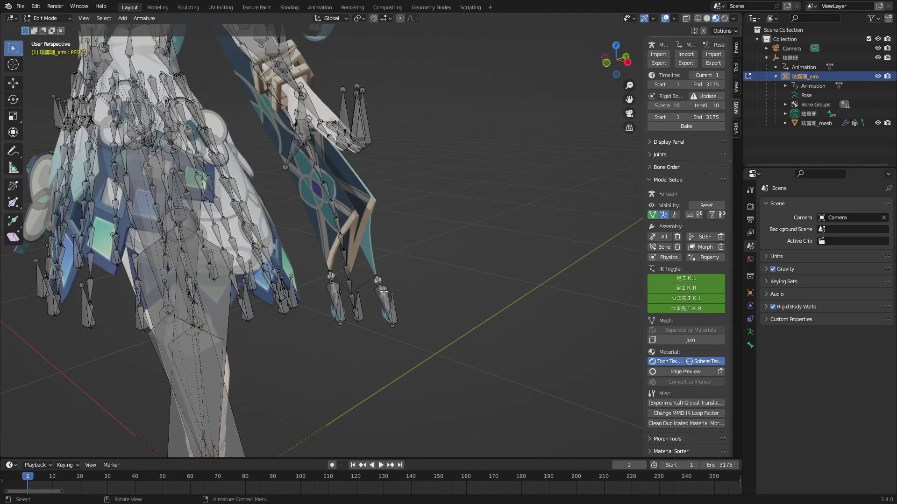
pyautogui.click(384, 291)
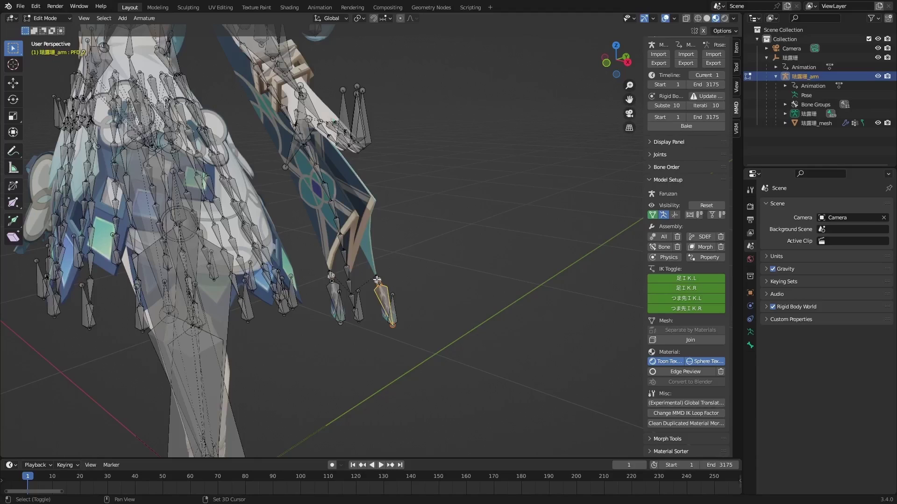
pyautogui.keyDown('shift'); pyautogui.click(377, 279); pyautogui.keyUp('shift')
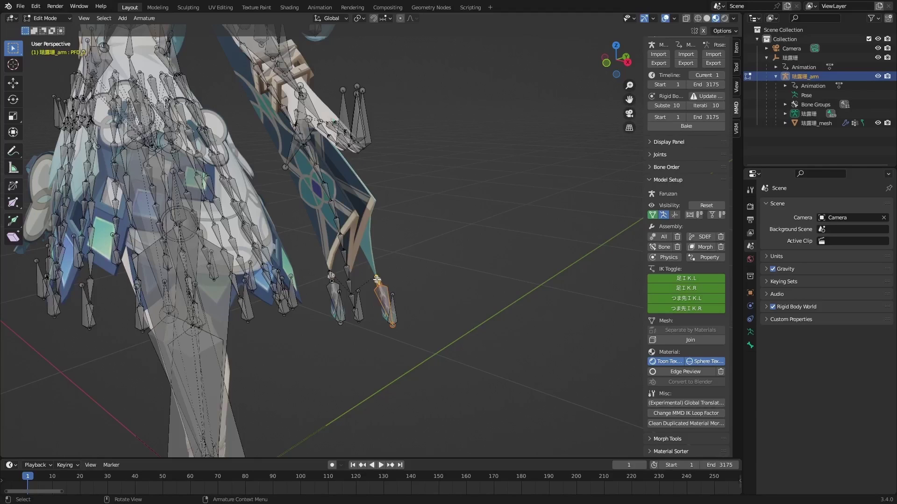
pyautogui.rightClick(377, 279)
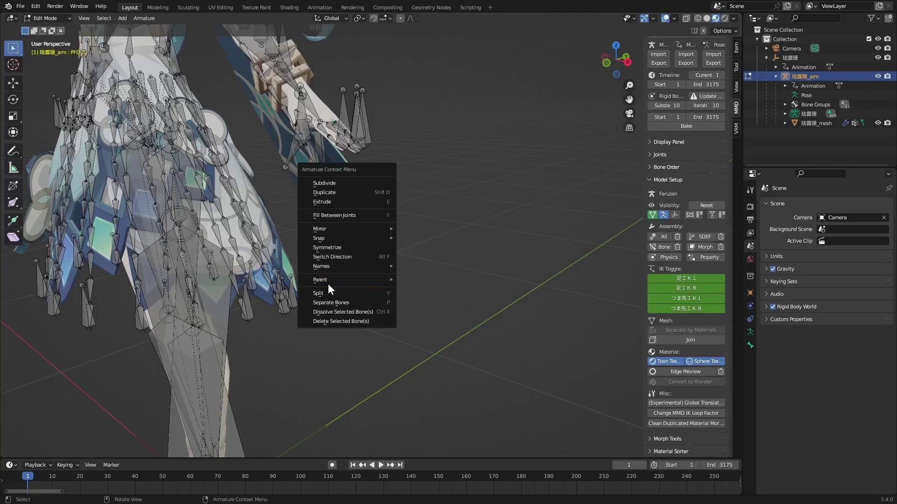
pyautogui.moveTo(325, 279)
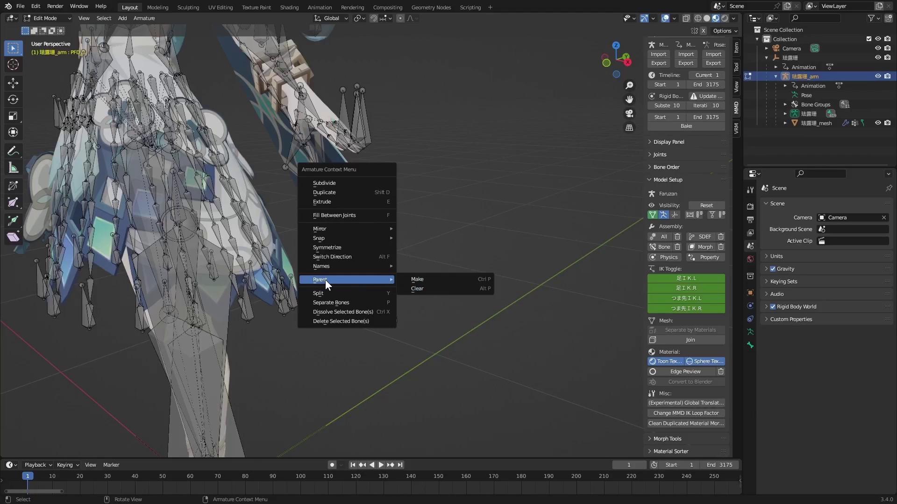
pyautogui.click(436, 279)
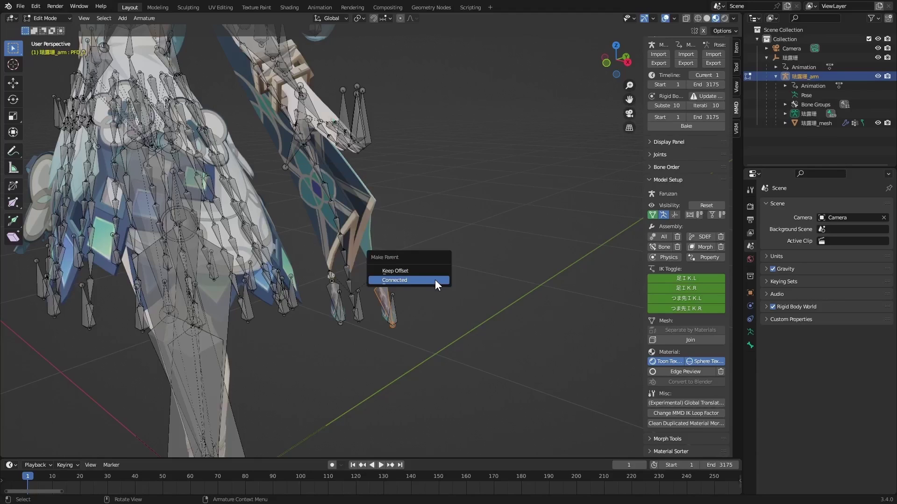
pyautogui.click(400, 280)
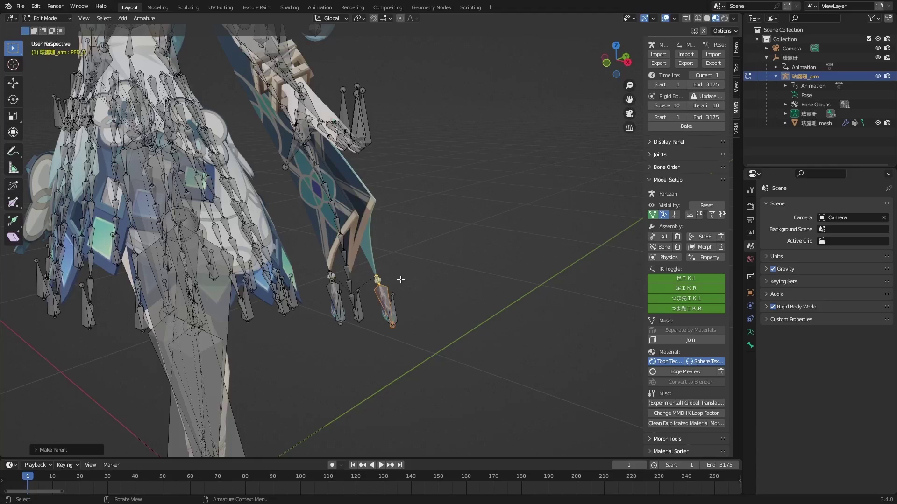
# Return the armature to Object Mode, play the animation to check the outer tassel, and rewind to frame 1.
pyautogui.click(53, 17)
pyautogui.click(58, 27)
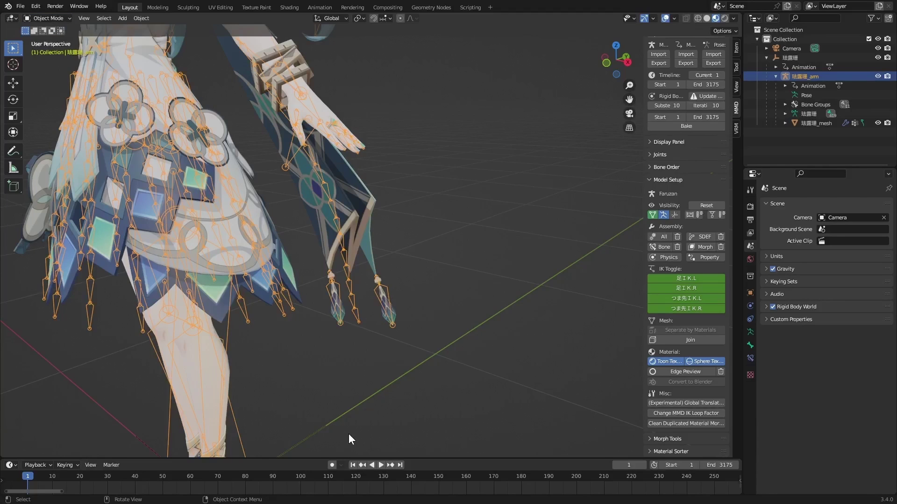
pyautogui.click(380, 465)
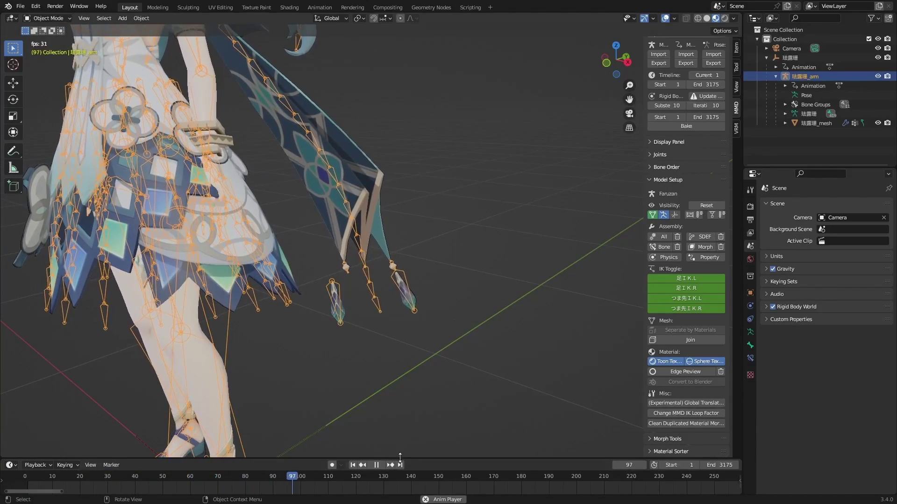
pyautogui.click(377, 466)
pyautogui.click(353, 465)
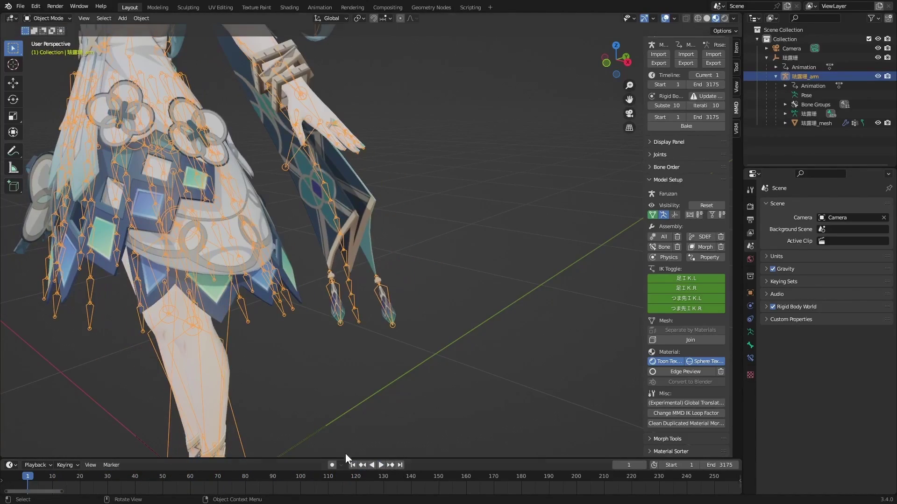
# In Edit Mode, parent the inner sleeve tassel's bone to the small bone just above it as Connected.
pyautogui.click(49, 19)
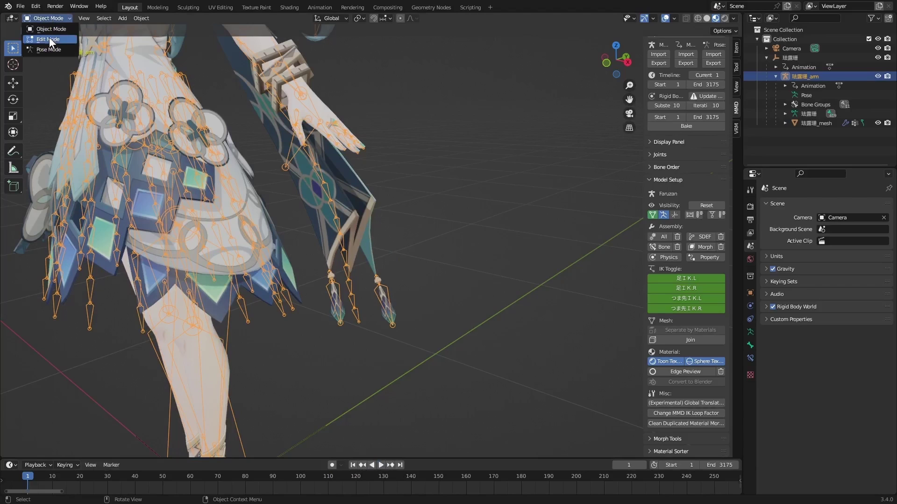
pyautogui.click(50, 40)
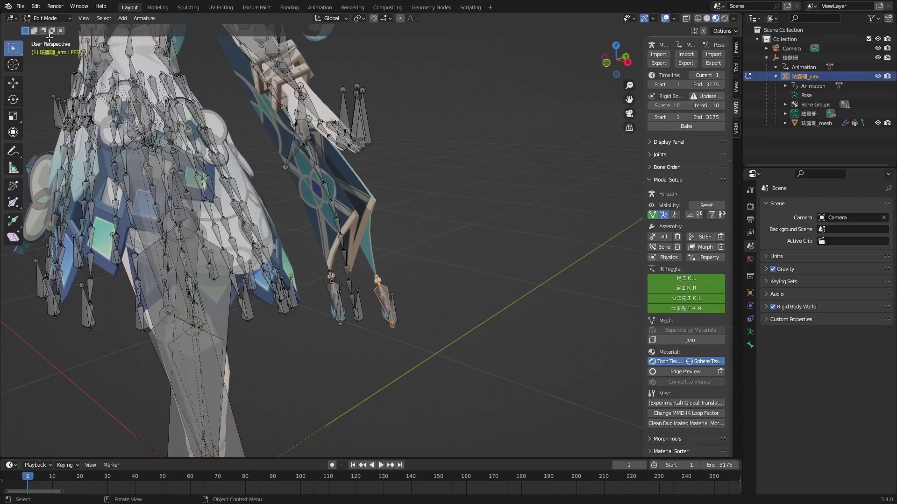
pyautogui.click(332, 298)
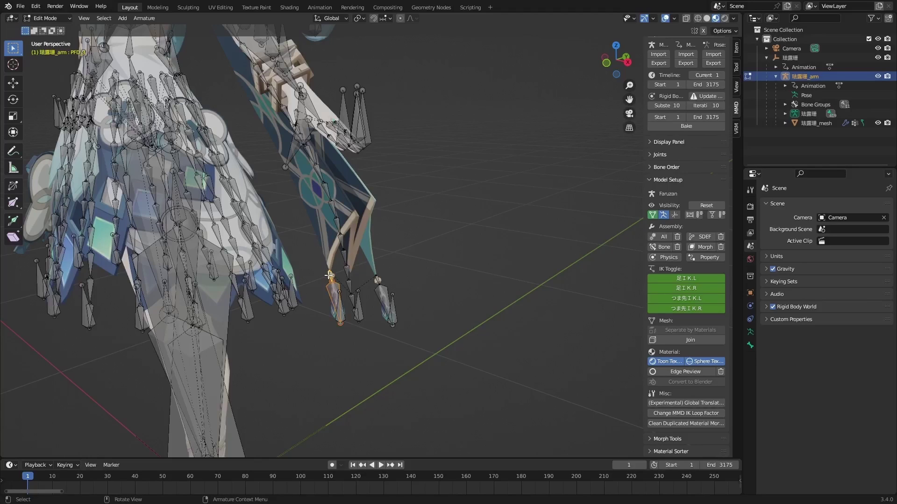
pyautogui.rightClick(334, 293)
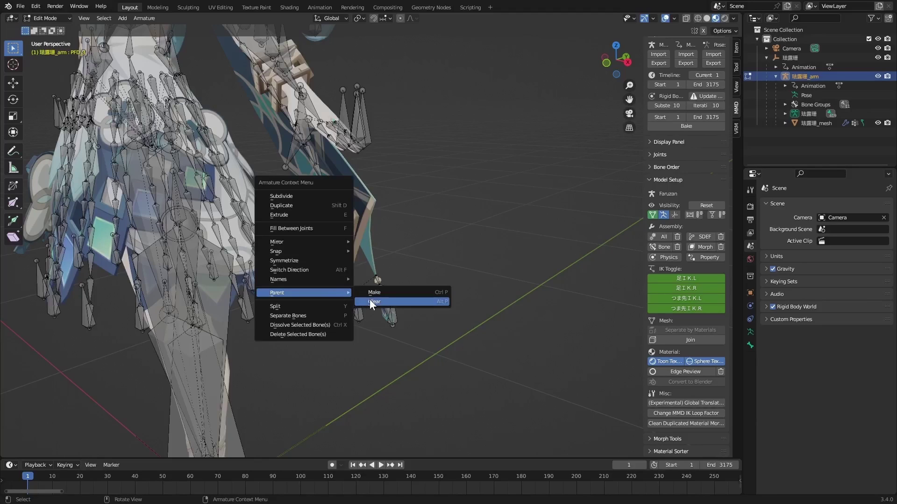
pyautogui.click(375, 293)
pyautogui.click(338, 291)
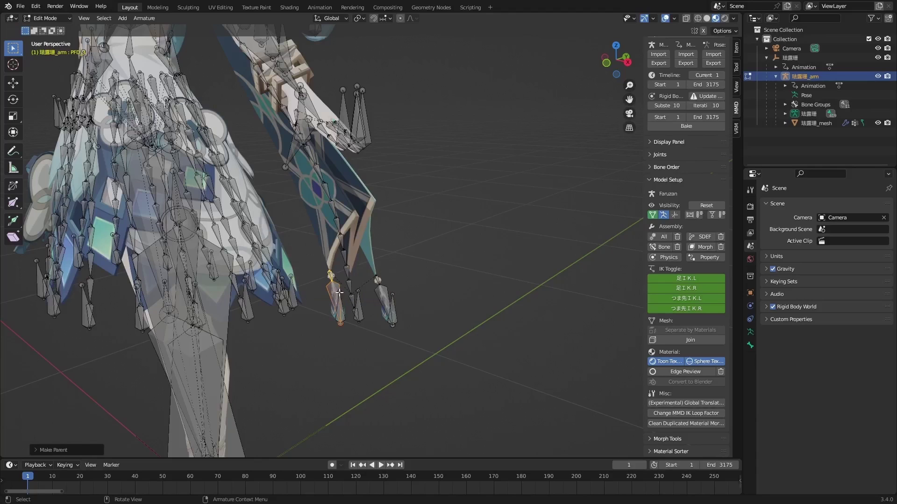
# Switch back to Object Mode and play the animation to check that both sleeve tassels follow the ribbon.
pyautogui.click(50, 19)
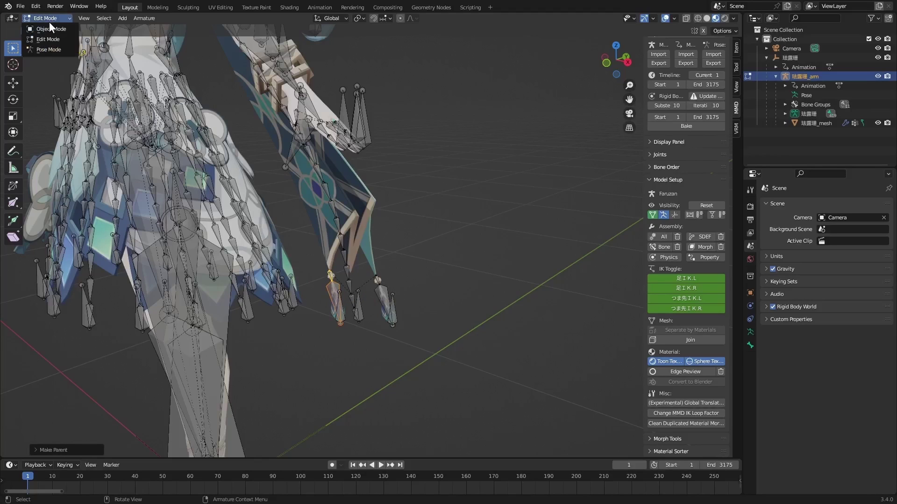
pyautogui.click(49, 26)
pyautogui.click(380, 465)
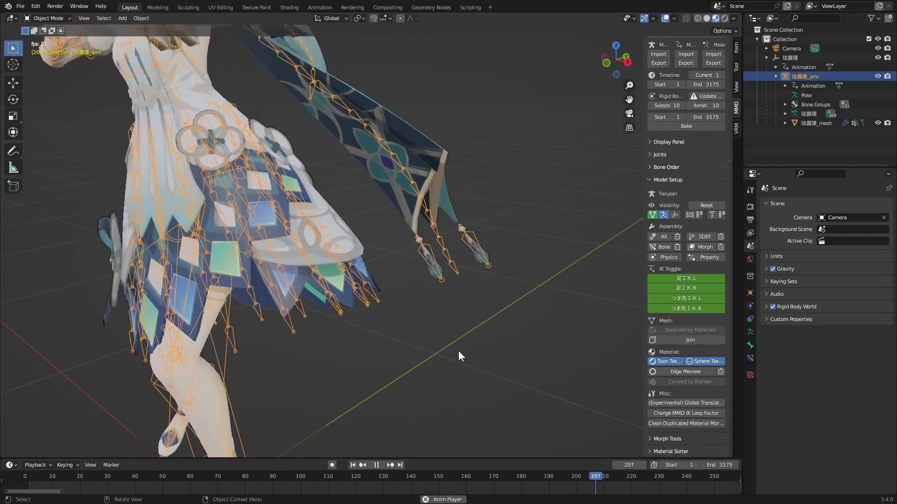
pyautogui.press('Escape')
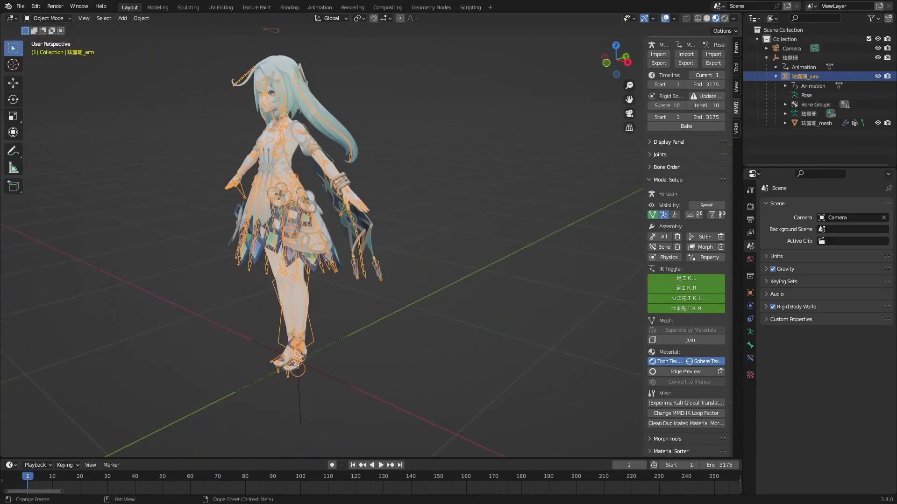
# Set up an FBX export of the model with path mode Copy and embedded textures, and expand the armature options.
pyautogui.click(20, 6)
pyautogui.moveTo(40, 133)
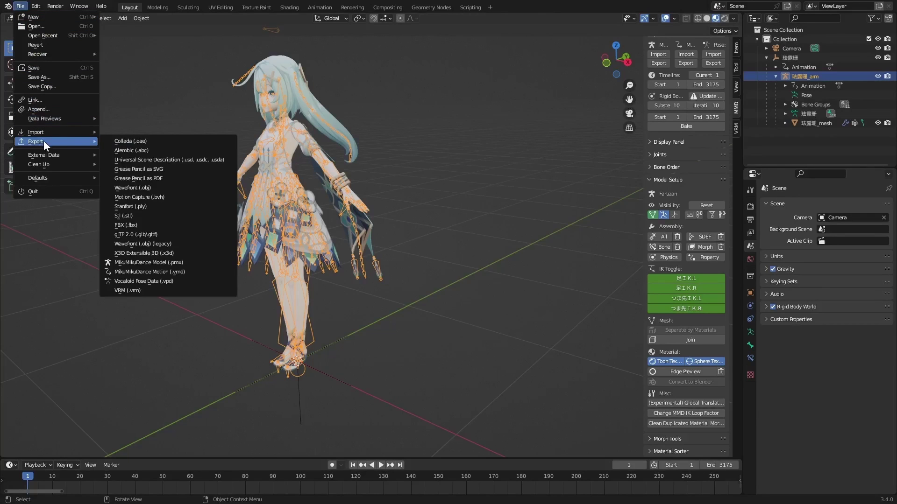
pyautogui.click(146, 225)
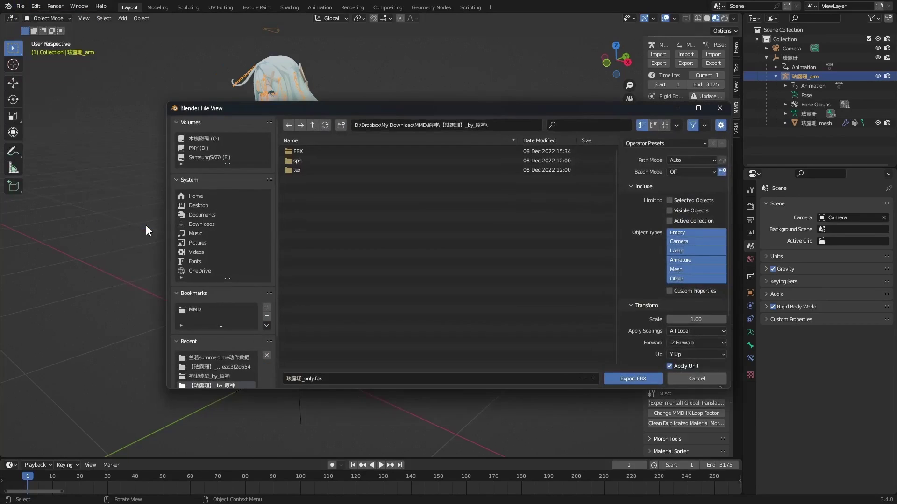
pyautogui.click(713, 162)
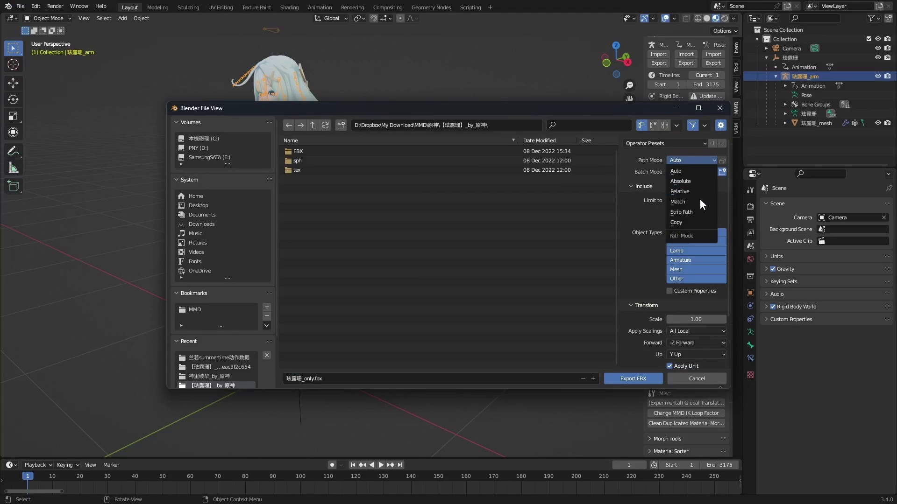
pyautogui.click(689, 223)
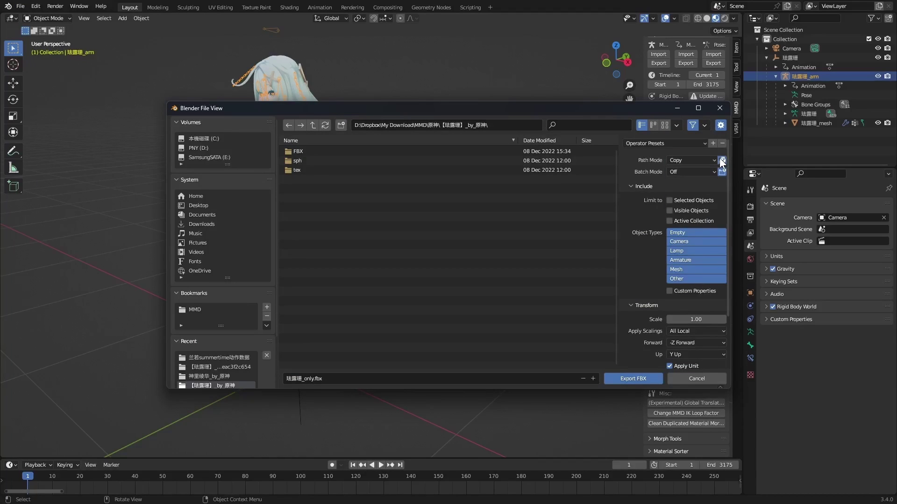
pyautogui.scroll(-4, 651, 253)
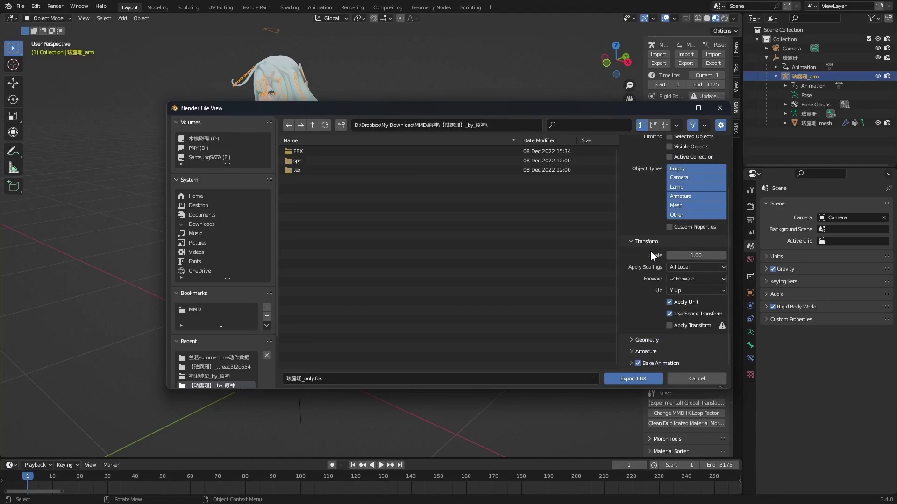
pyautogui.click(630, 351)
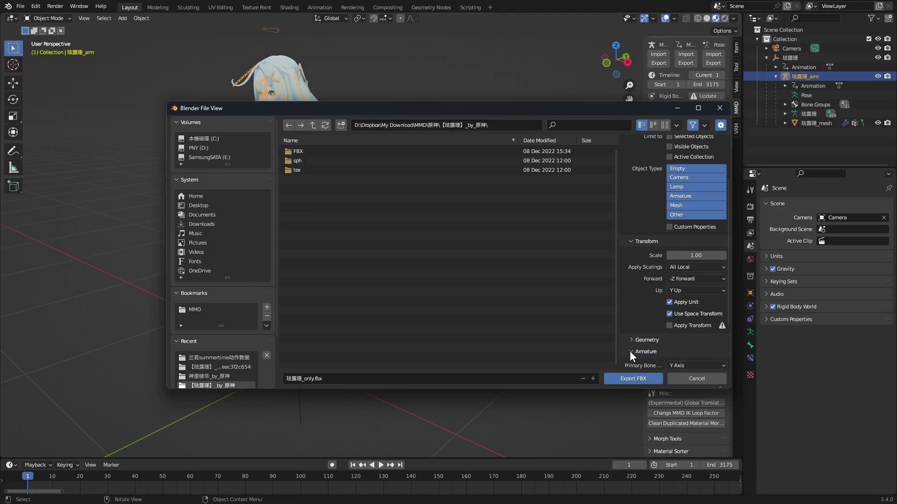
pyautogui.scroll(-3, 647, 333)
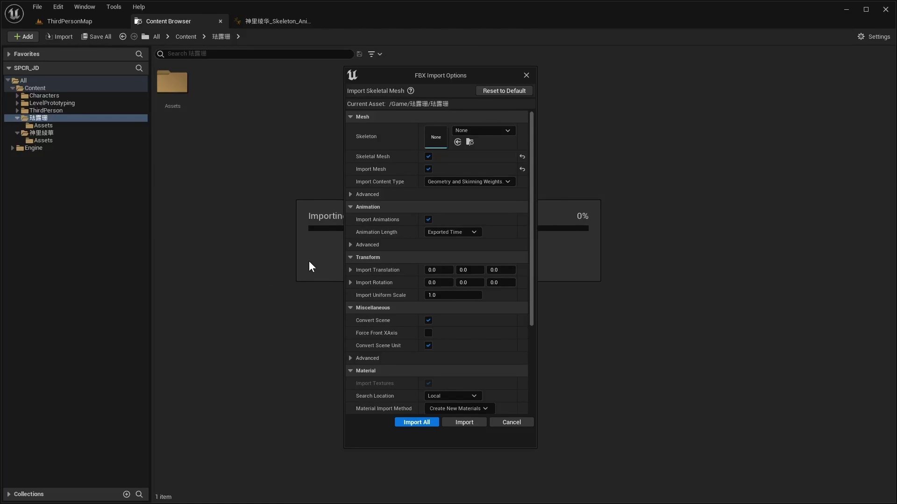
# In Unreal Engine, import the 珐露珊 FBX as a skeletal mesh with morph targets and animations, and open the 珐露珊_Anim_Summertime sequence.
pyautogui.click(350, 194)
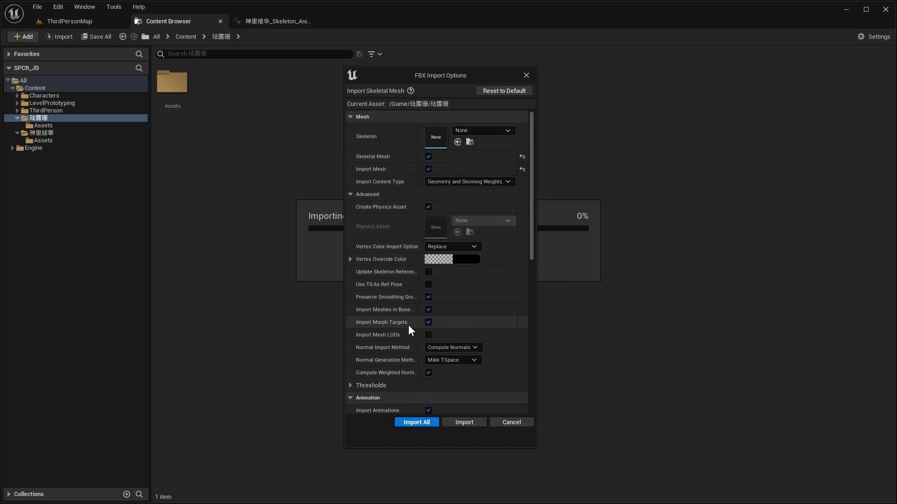
pyautogui.click(350, 194)
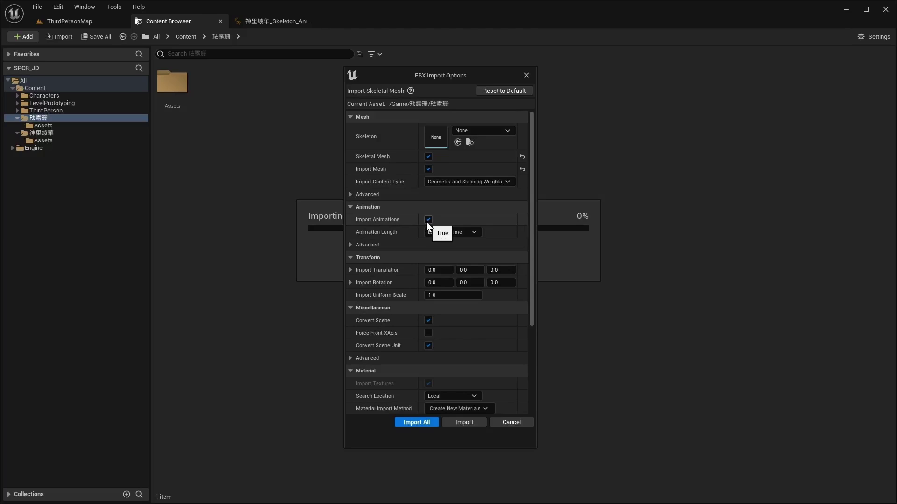
pyautogui.click(453, 420)
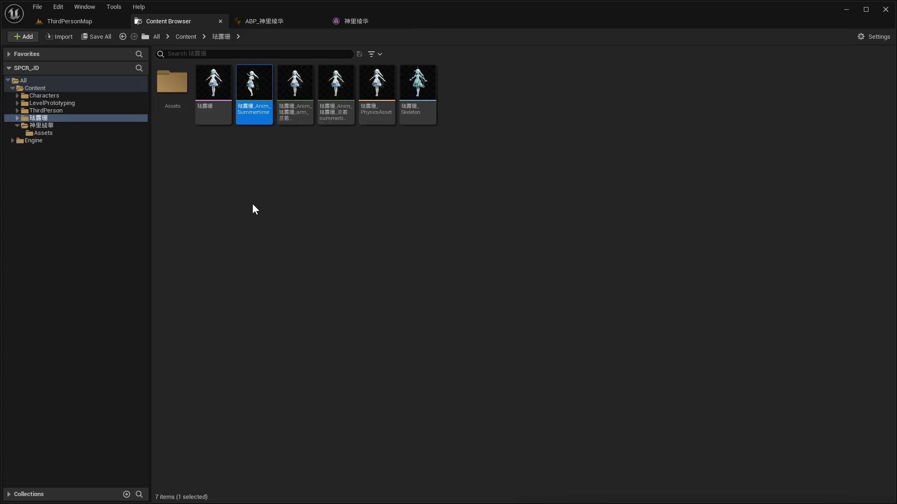
pyautogui.doubleClick(257, 92)
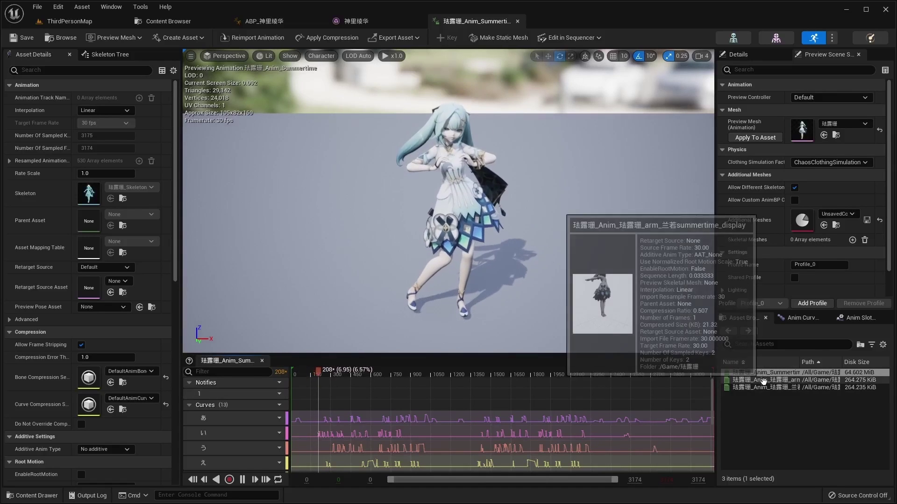
# Preview the two other imported summertime_display animation sequences and force-delete them from the 珐露珊 folder.
pyautogui.click(774, 381)
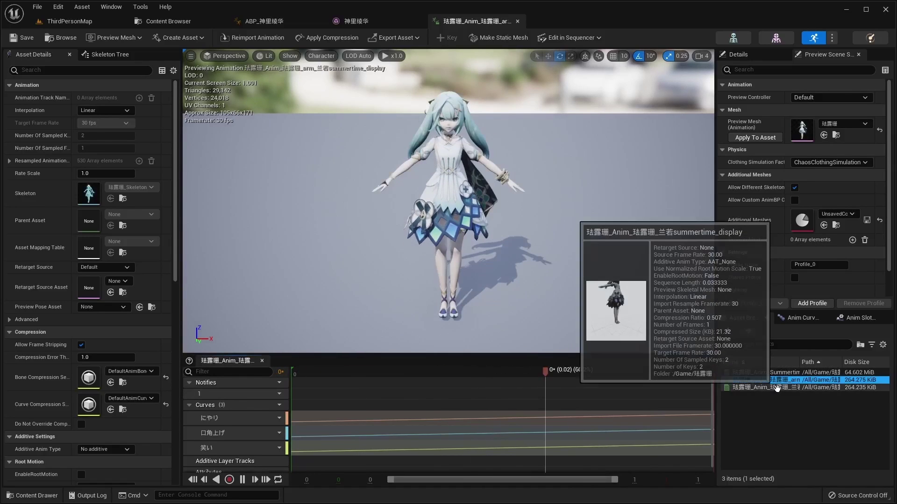
pyautogui.click(776, 388)
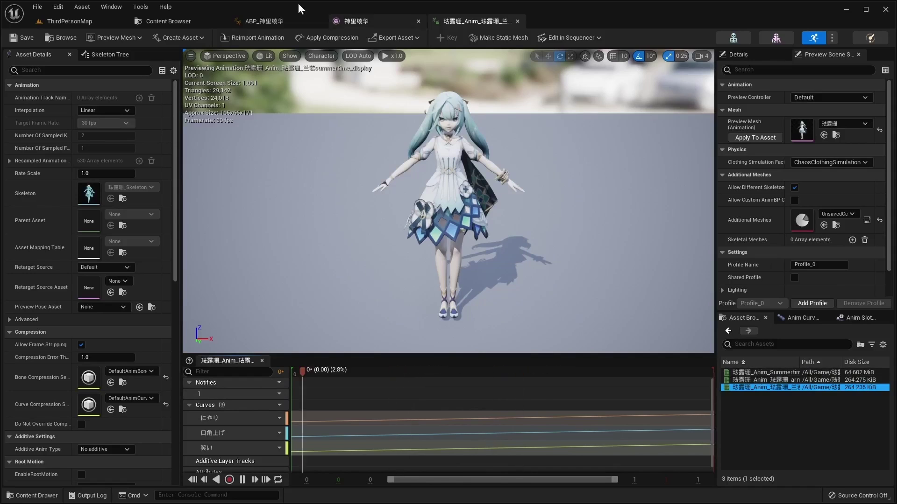
pyautogui.click(189, 21)
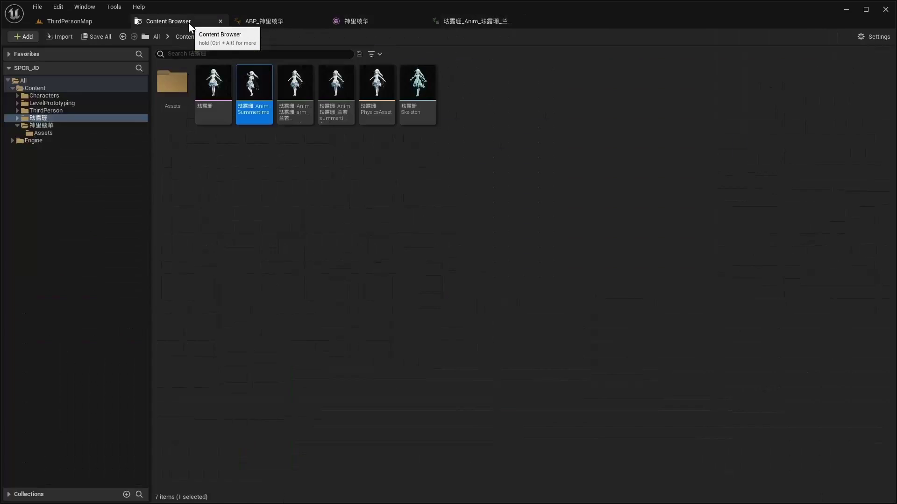
pyautogui.click(295, 84)
pyautogui.keyDown('ctrl'); pyautogui.click(327, 93); pyautogui.keyUp('ctrl')
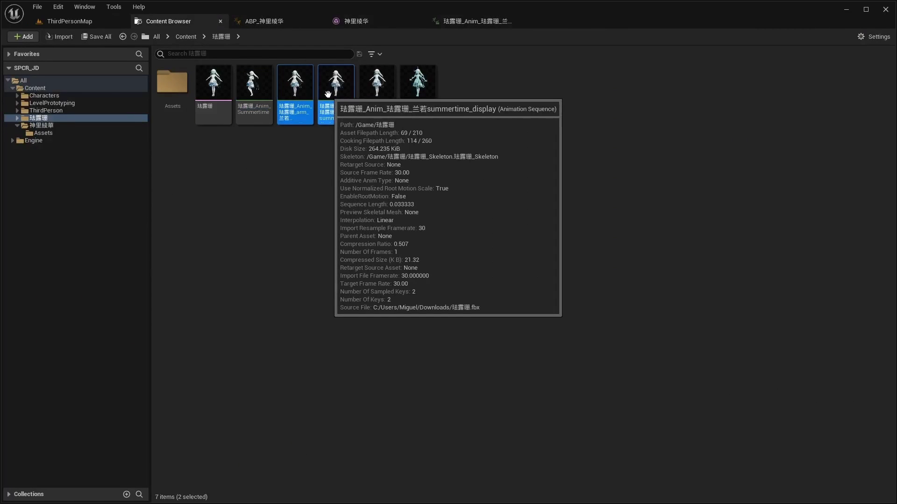
pyautogui.press('Delete')
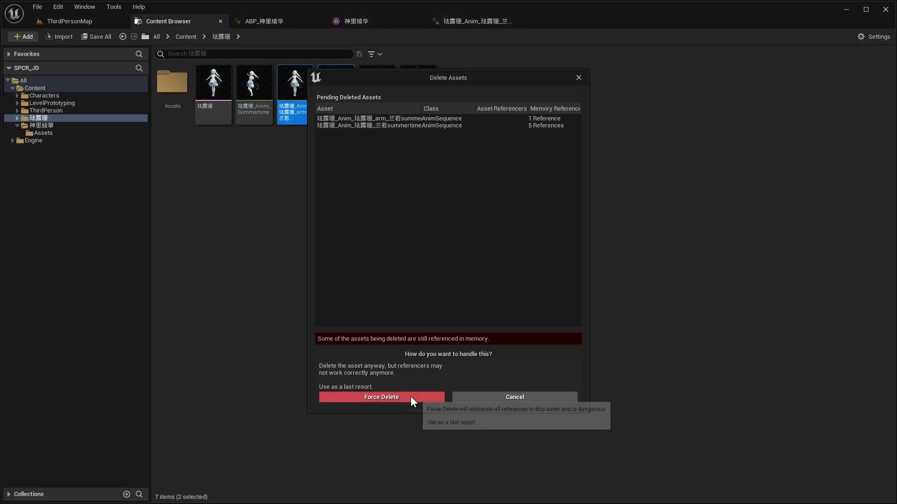
pyautogui.click(411, 397)
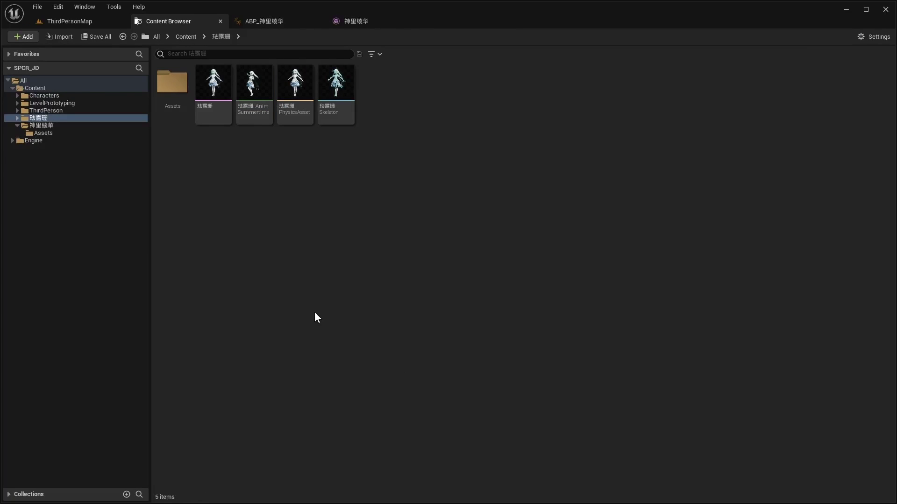
# Open the hair highlight material 前髪spa+ from the Assets folder of 神里綾華.
pyautogui.doubleClick(173, 101)
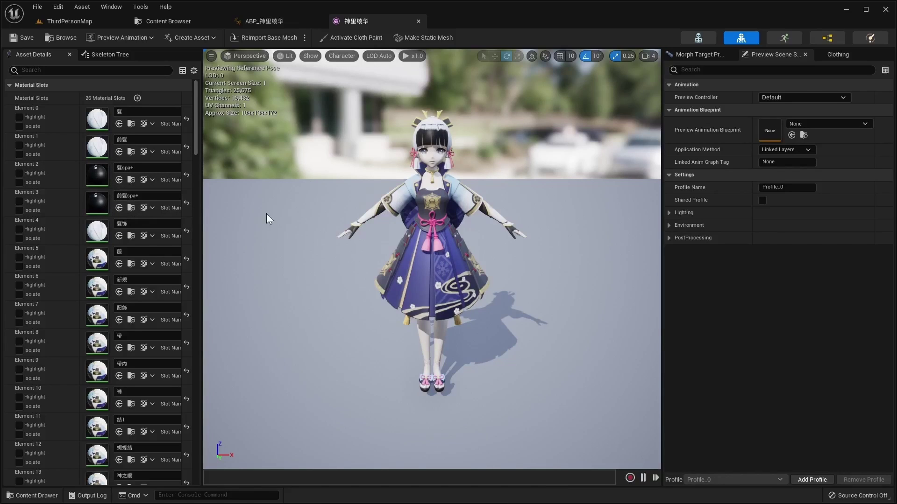
pyautogui.click(164, 21)
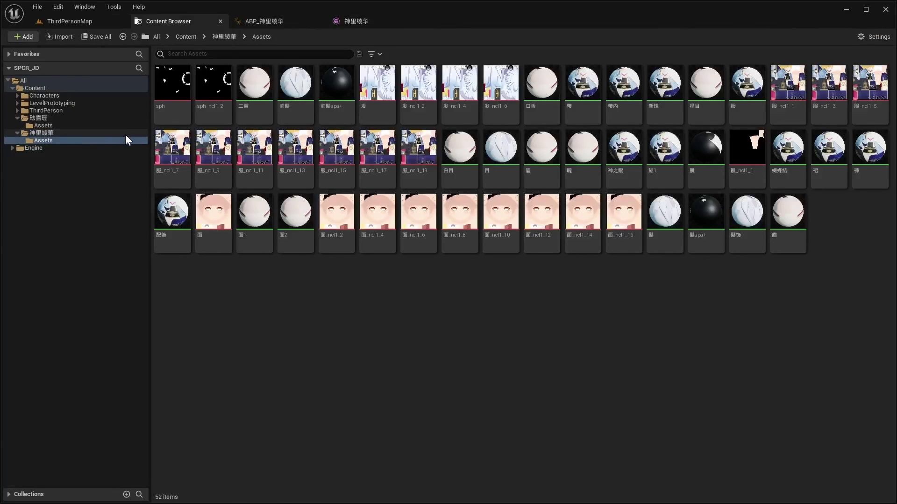
pyautogui.moveTo(327, 84)
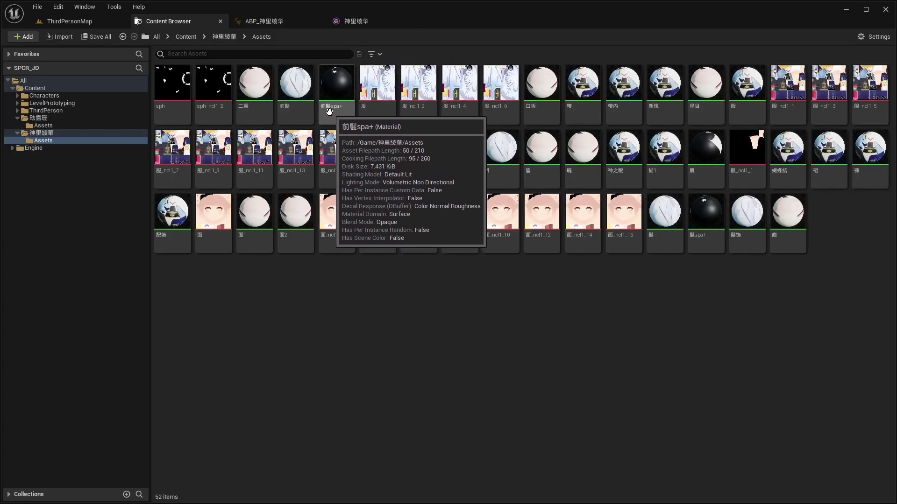
pyautogui.moveTo(699, 161)
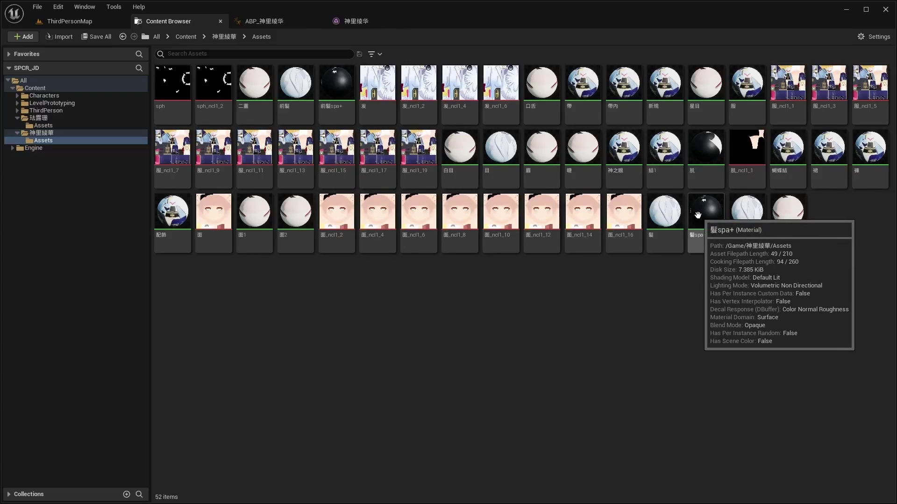
pyautogui.doubleClick(340, 90)
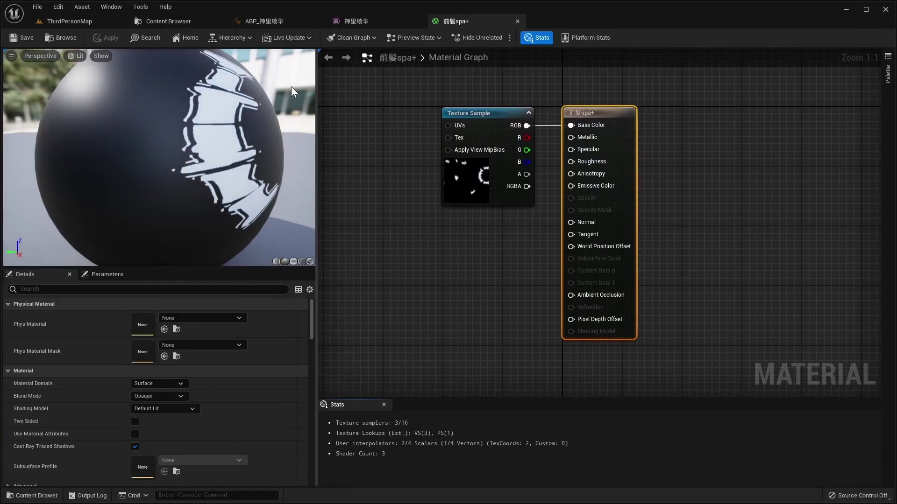
# Connect the texture's RGB to Opacity Mask, set the blend mode to Masked, save the material and check it on the 神里绫华 mesh.
pyautogui.moveTo(523, 127); pyautogui.dragTo(571, 212)
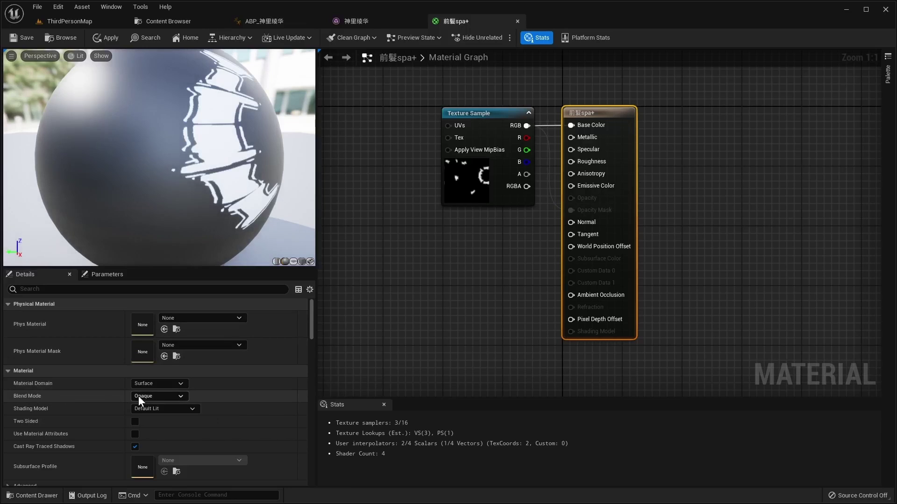
pyautogui.click(173, 397)
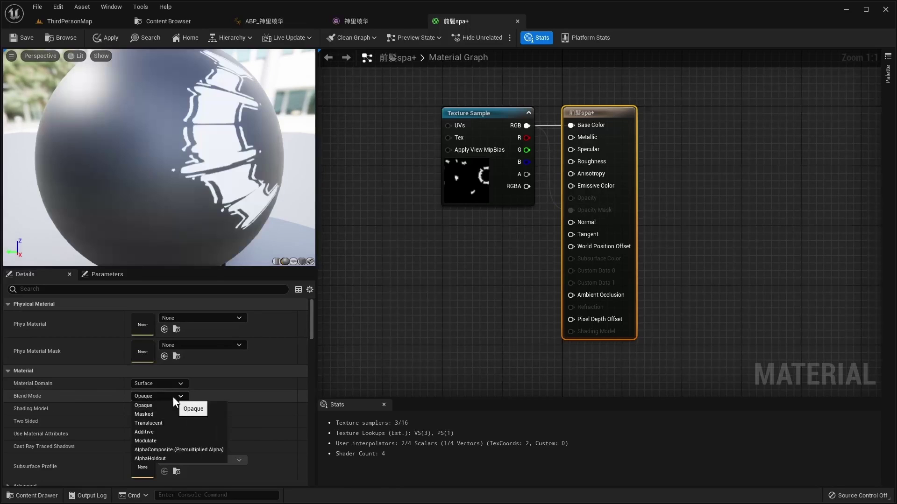
pyautogui.click(156, 414)
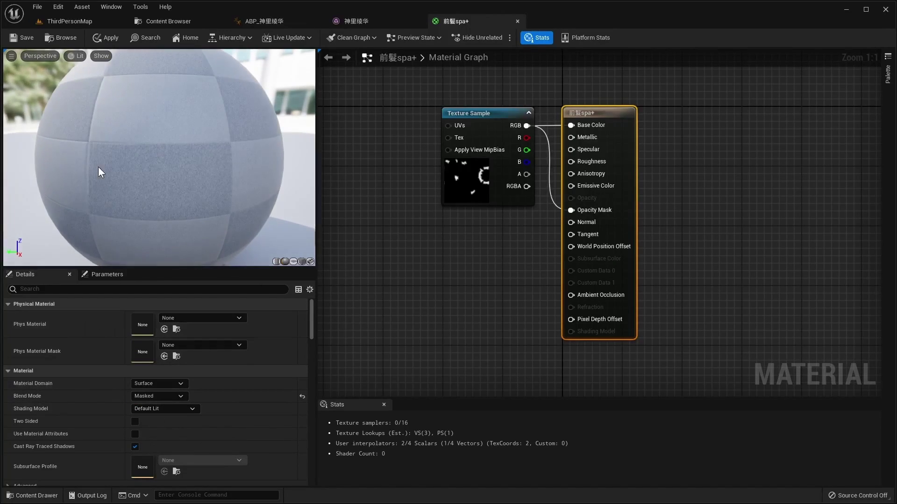
pyautogui.click(18, 35)
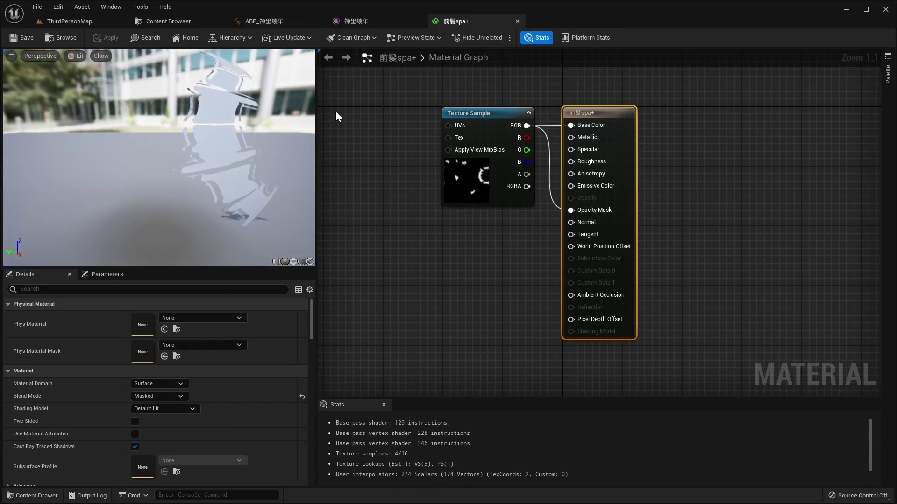
pyautogui.click(361, 22)
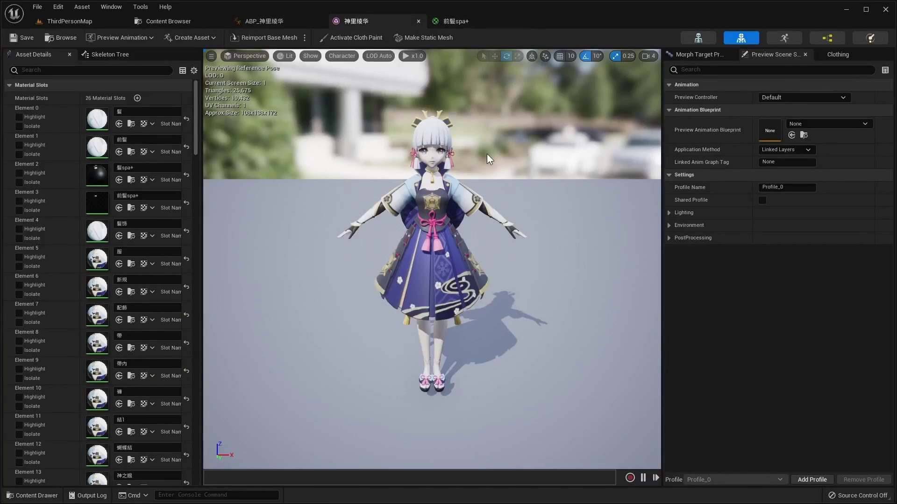
# Return to the Content Browser and look into the Assets folder of 珐露珊.
pyautogui.click(194, 21)
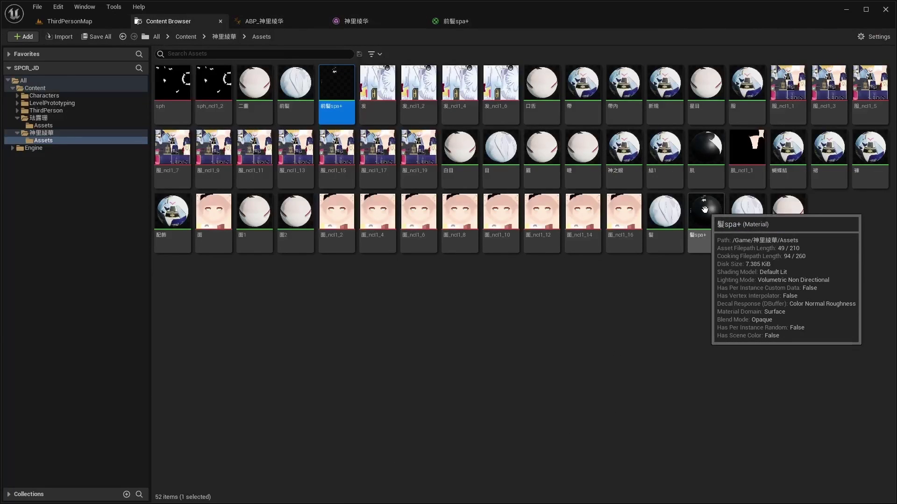
pyautogui.click(62, 119)
pyautogui.doubleClick(172, 83)
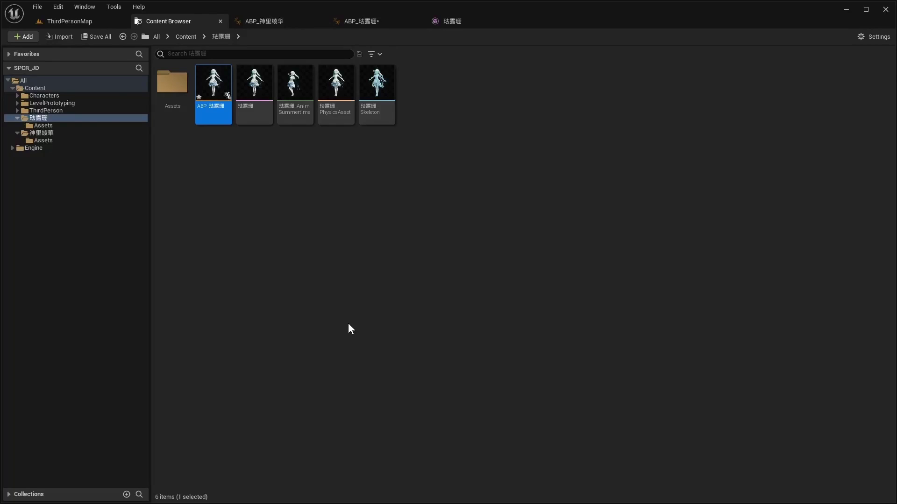
# Compare the anim graphs of ABP_神里绫华 and ABP_珐露珊, and examine the Q_0 skirt bones in 珐露珊's skeleton tree.
pyautogui.moveTo(217, 120)
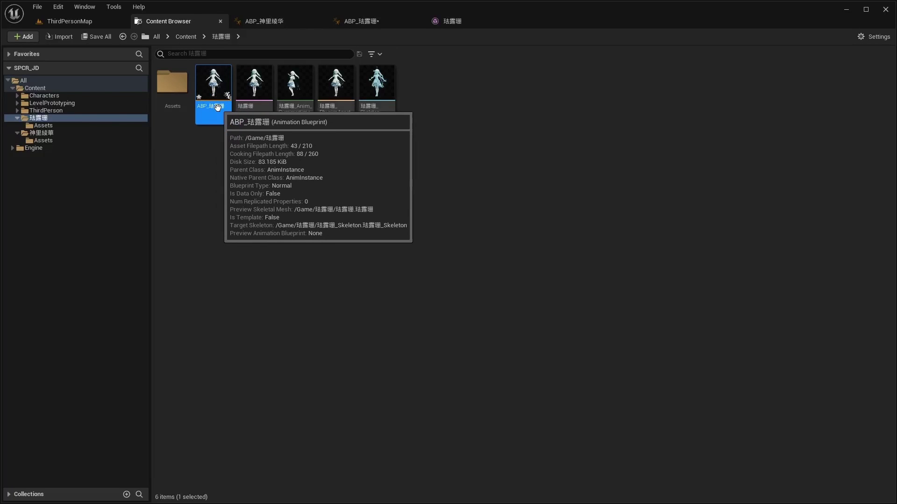
pyautogui.click(276, 21)
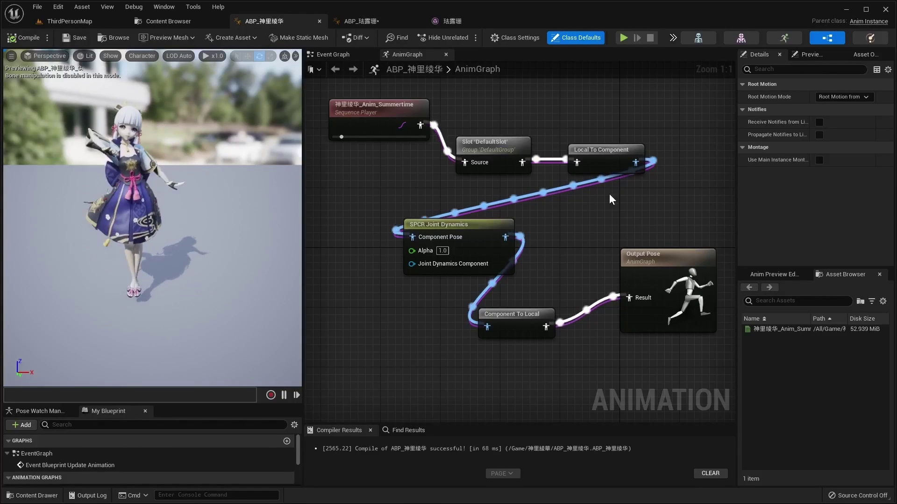
pyautogui.click(369, 21)
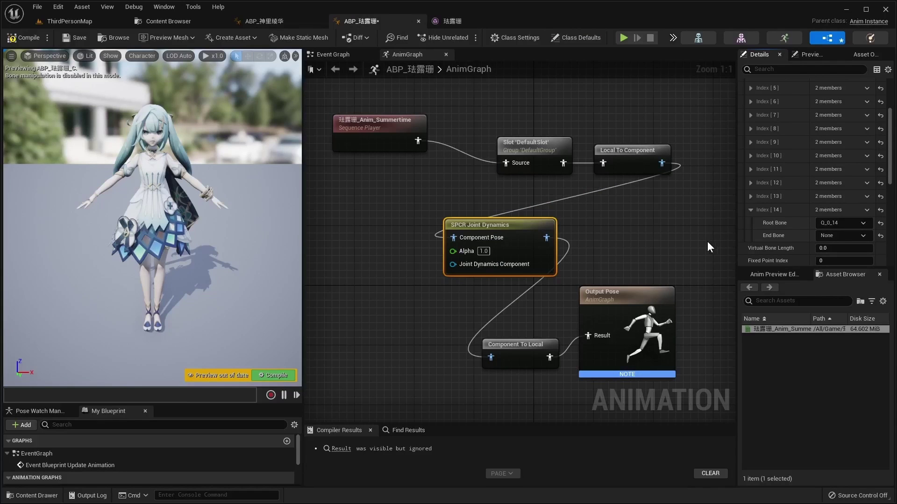
pyautogui.click(741, 38)
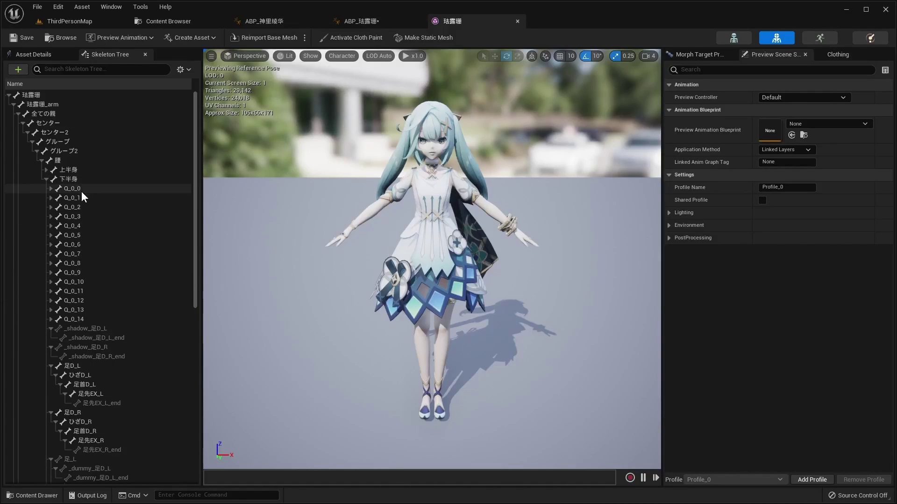
pyautogui.click(357, 22)
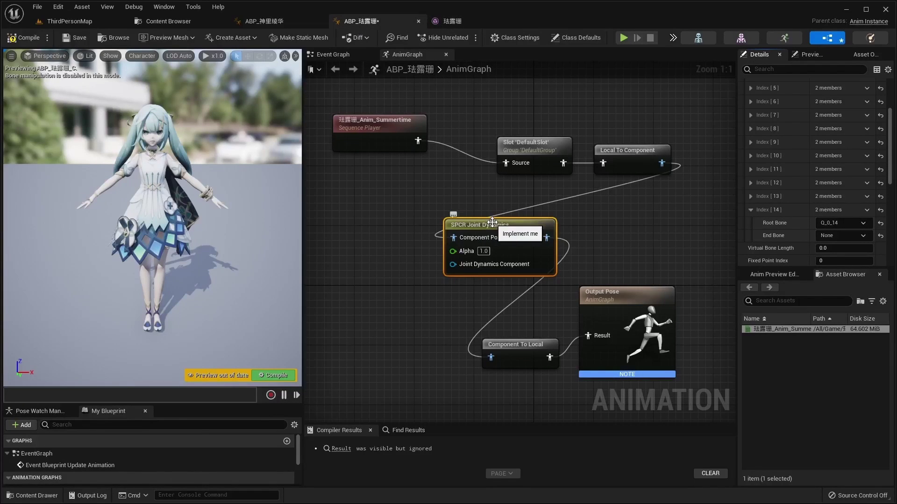
# In SPCR Joint Dynamics, copy the bone search text Q_0 and set the End Bone of joint pair Index 14 to Q_10_14_end.
pyautogui.scroll(5, 794, 164)
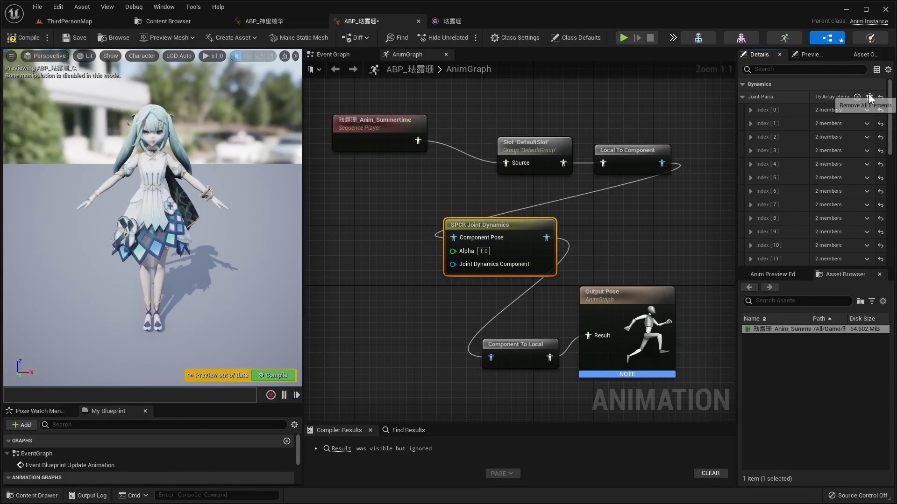
pyautogui.scroll(-2, 842, 109)
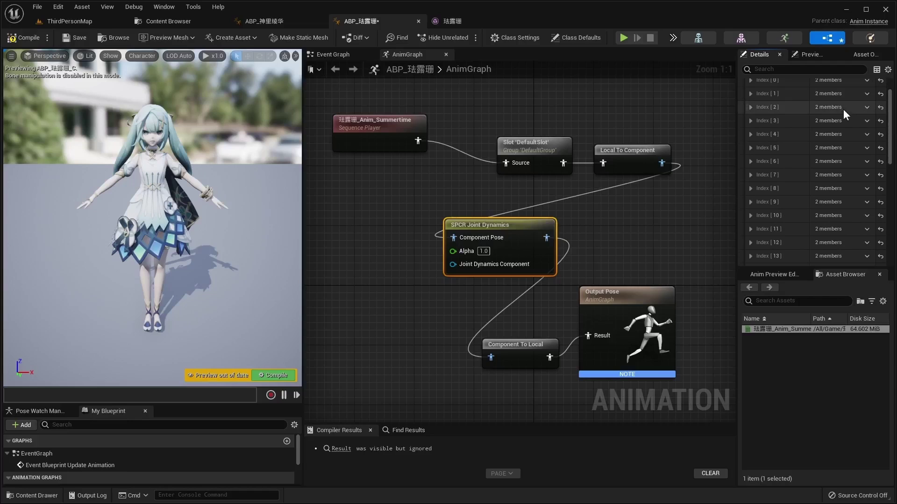
pyautogui.scroll(-2, 809, 211)
pyautogui.click(785, 239)
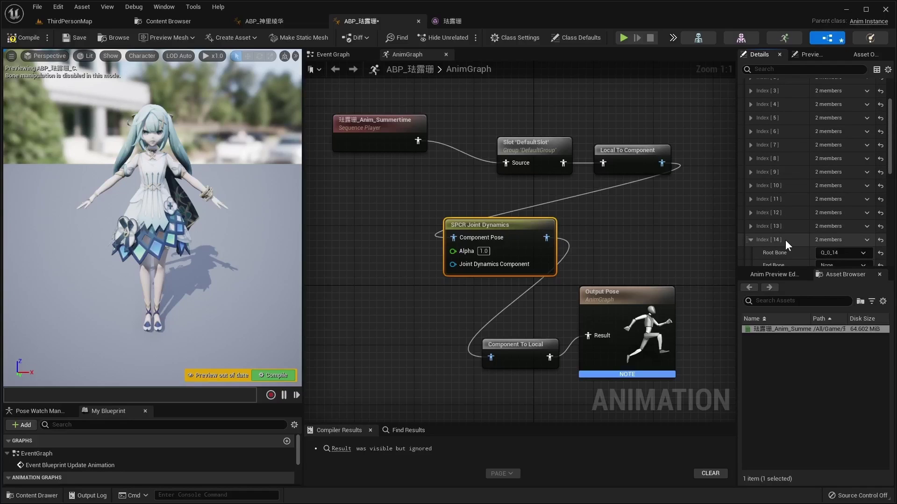
pyautogui.scroll(-1, 805, 246)
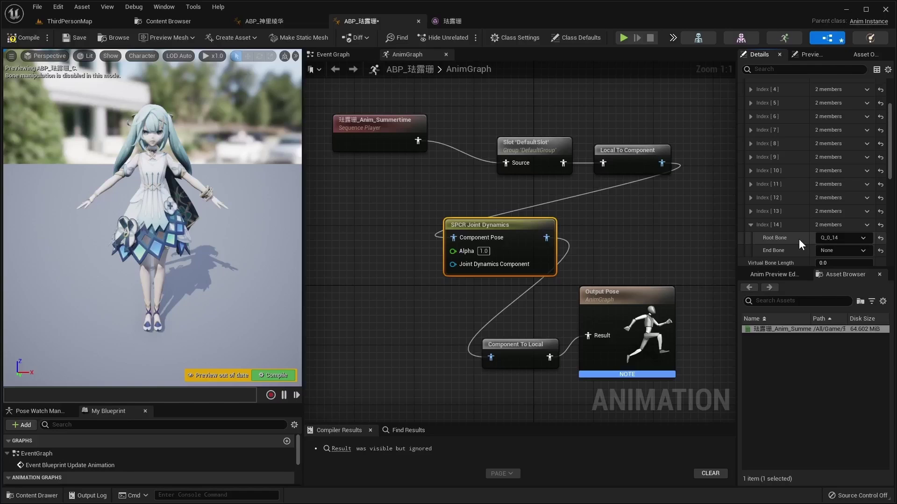
pyautogui.click(841, 251)
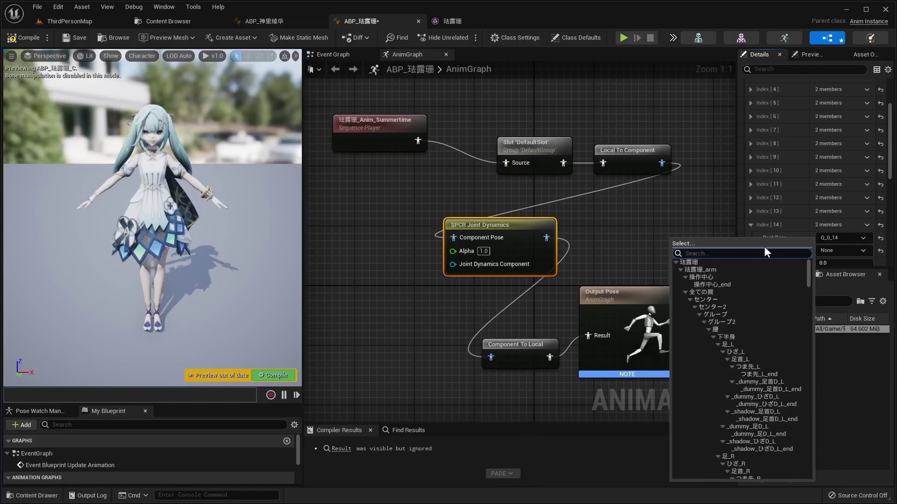
pyautogui.write('Q_0')
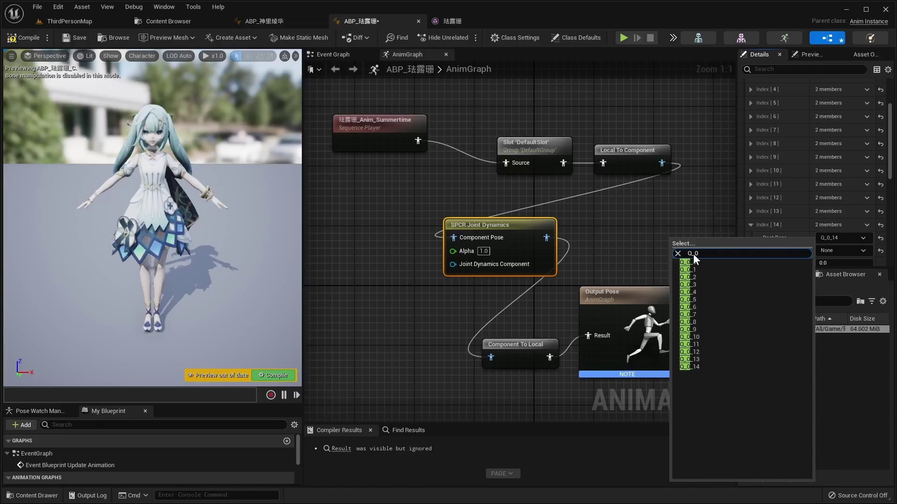
pyautogui.moveTo(698, 254); pyautogui.dragTo(686, 252)
pyautogui.rightClick(691, 253)
pyautogui.click(718, 291)
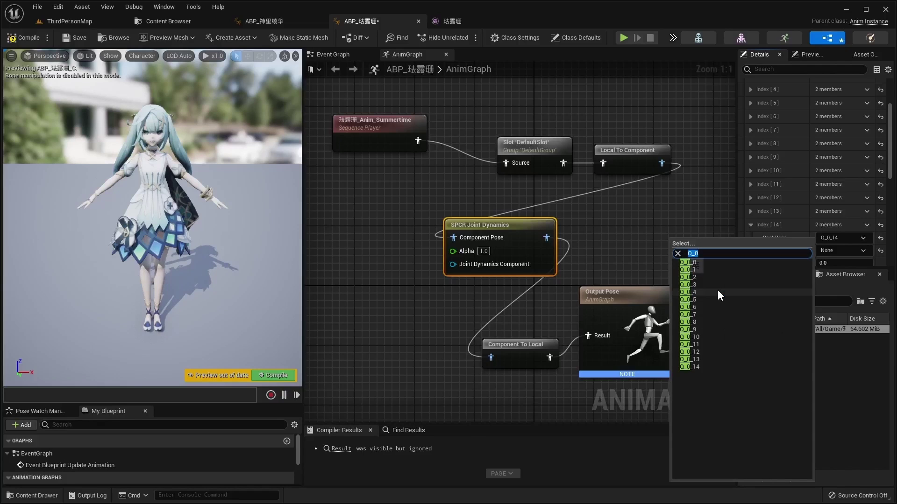
pyautogui.click(692, 367)
pyautogui.click(862, 251)
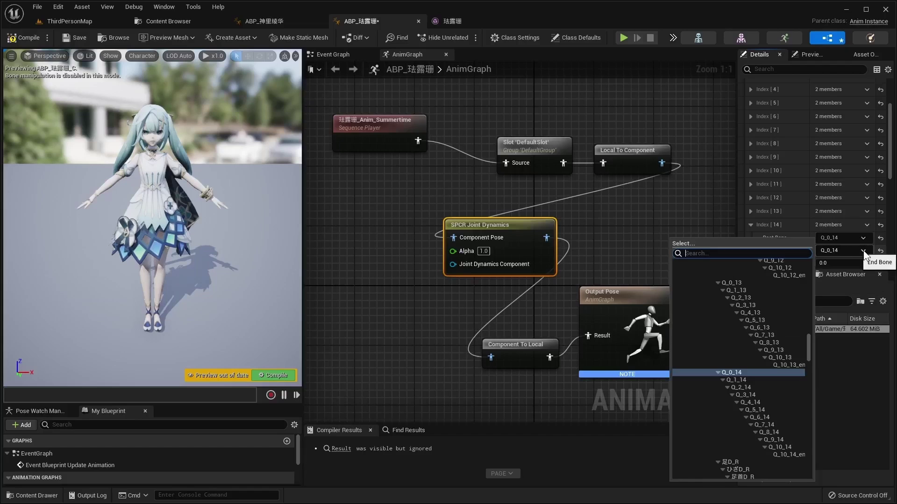
pyautogui.click(785, 455)
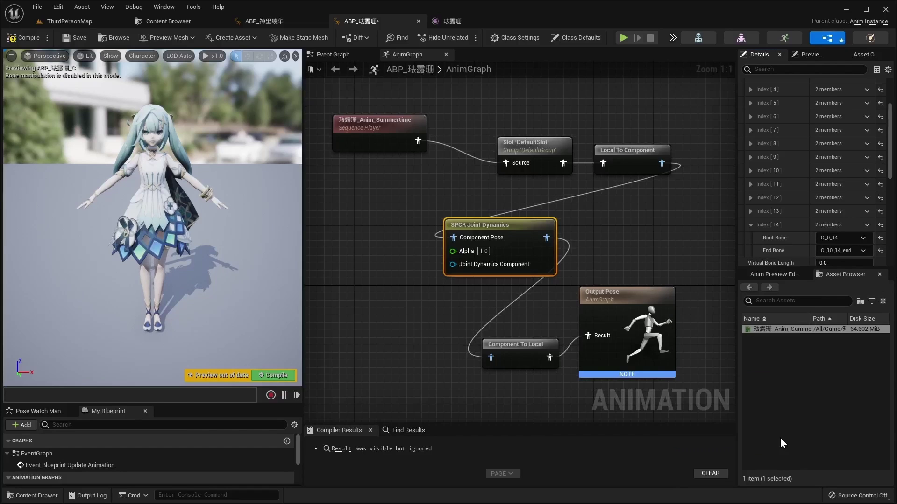
# Set joint pair Index 13's Root Bone to Q_0_13 and its End Bone to Q_10_13_end.
pyautogui.click(750, 211)
pyautogui.click(850, 224)
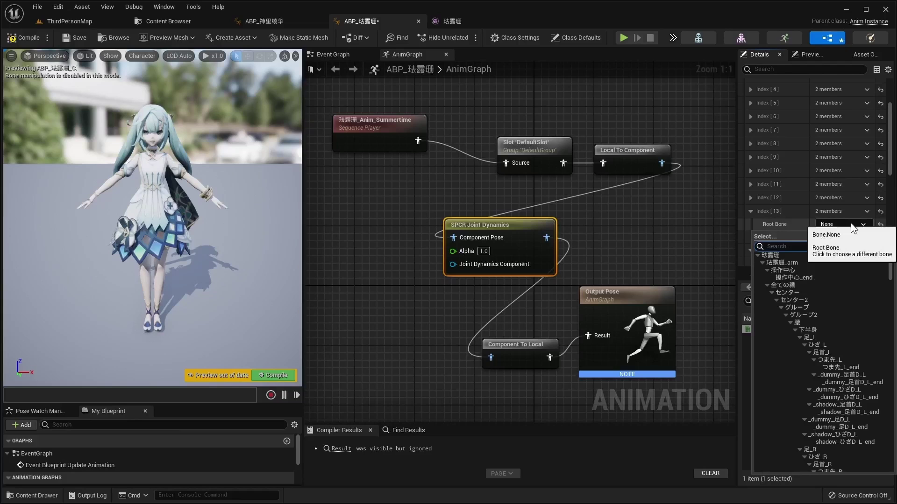
pyautogui.write('Q_0')
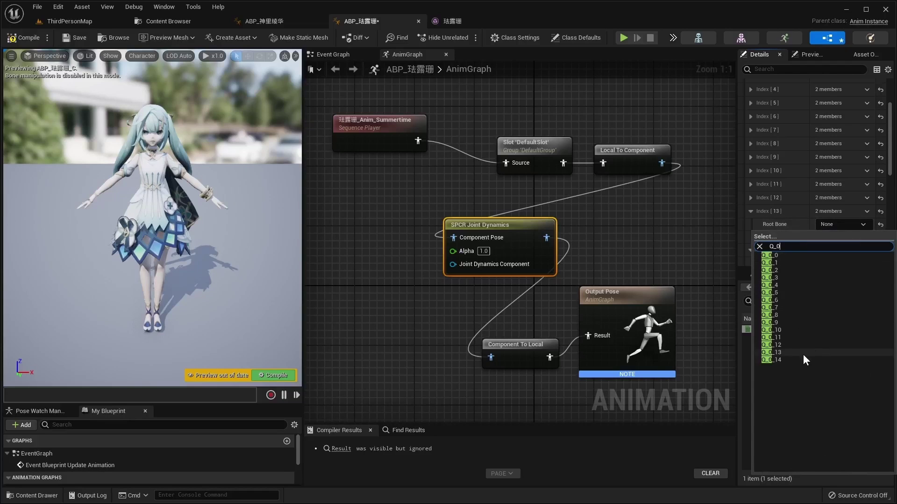
pyautogui.click(786, 352)
pyautogui.click(844, 235)
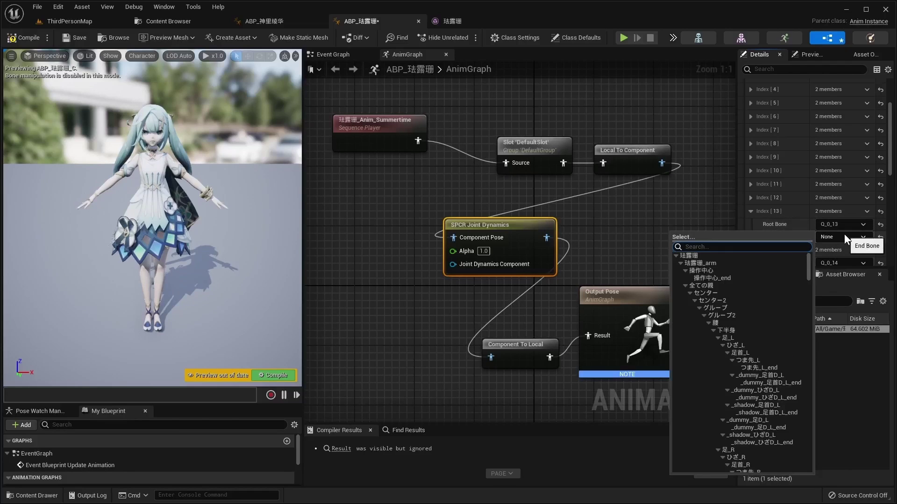
pyautogui.write('Q_0')
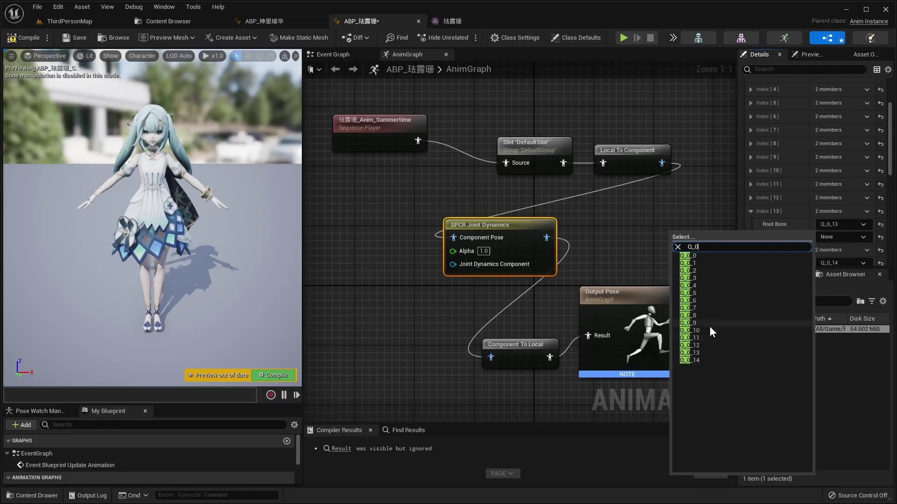
pyautogui.click(702, 352)
pyautogui.click(844, 237)
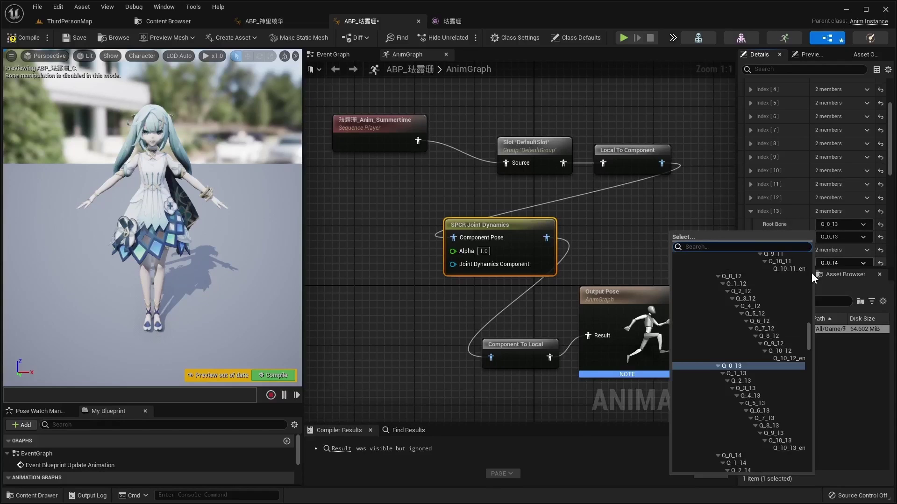
pyautogui.click(787, 448)
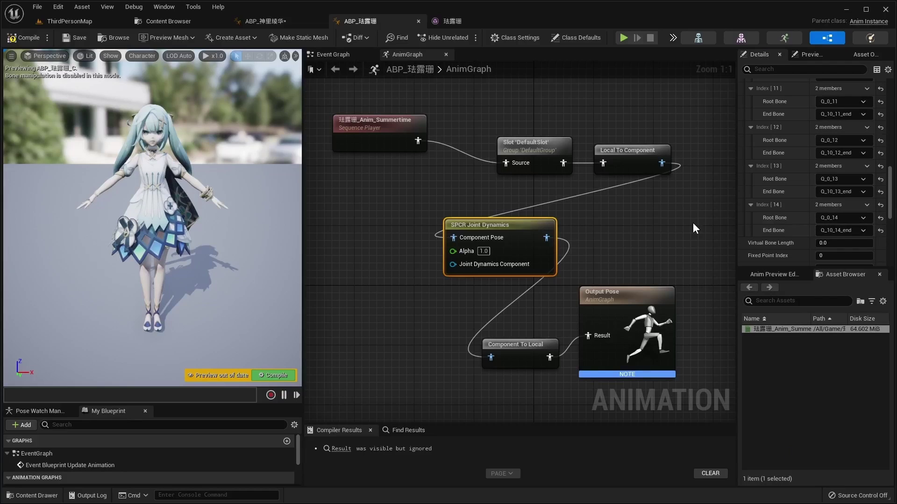
# Add three elements to the Colliders Bodies array of SPCR Joint Dynamics and compile the animation blueprint.
pyautogui.scroll(-1, 836, 195)
pyautogui.scroll(-2, 836, 195)
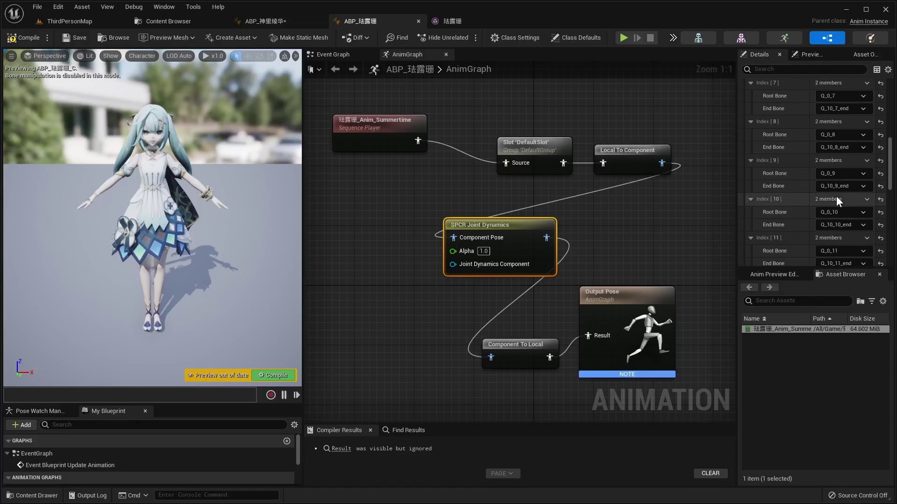
pyautogui.scroll(-10, 835, 195)
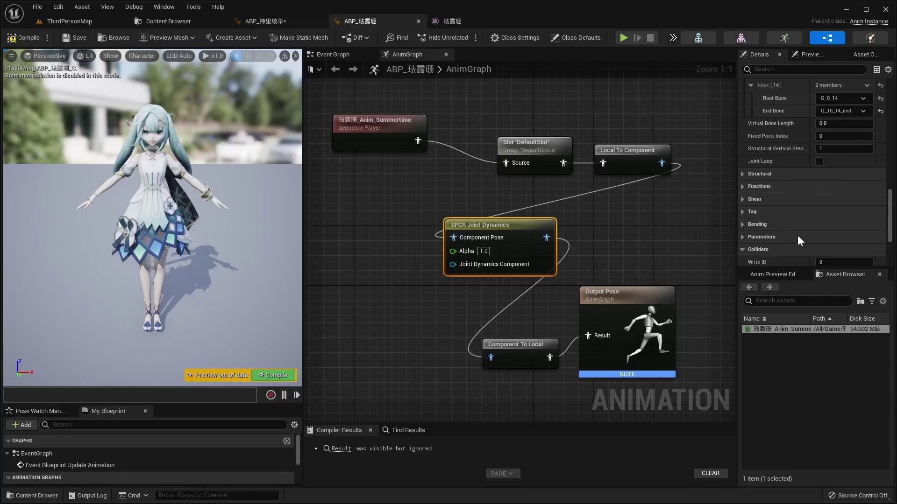
pyautogui.scroll(-3, 798, 235)
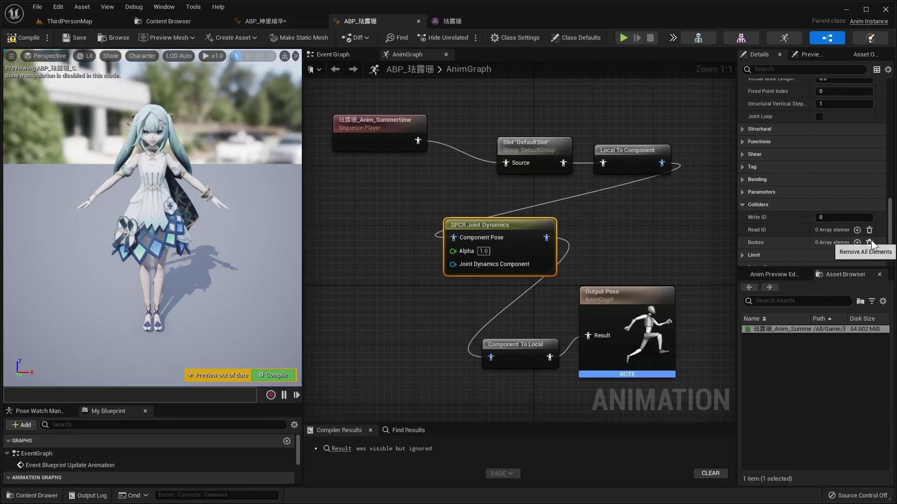
pyautogui.click(857, 242)
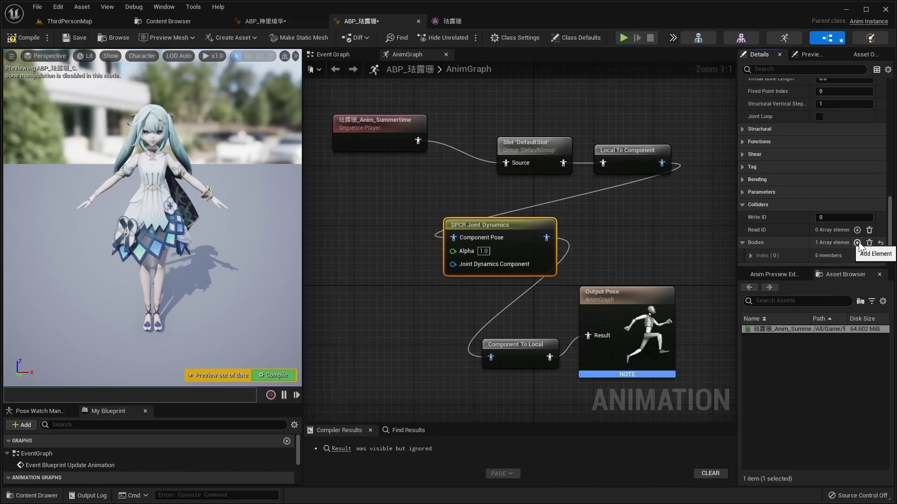
pyautogui.scroll(-2, 858, 242)
pyautogui.click(858, 213)
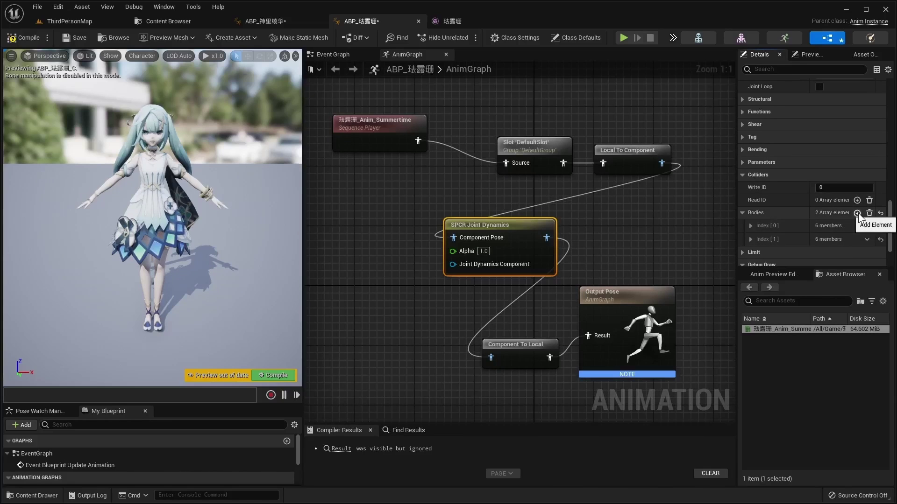
pyautogui.click(857, 213)
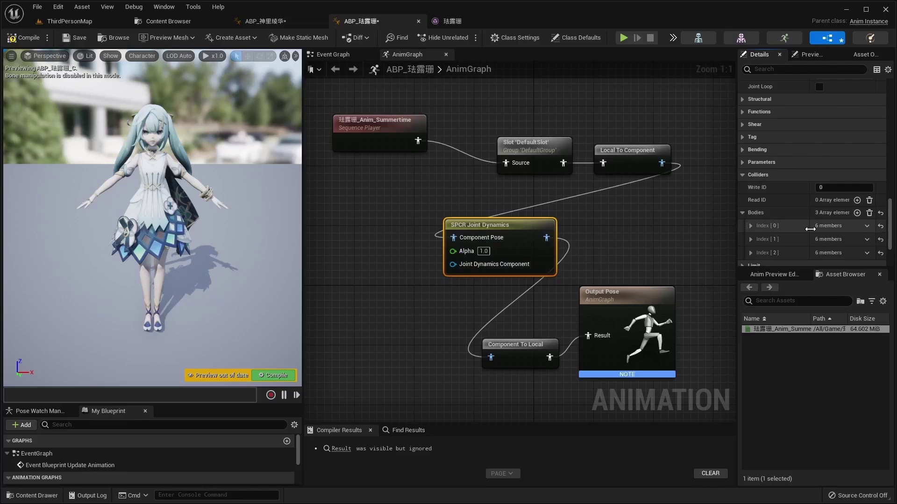
pyautogui.scroll(-1, 789, 217)
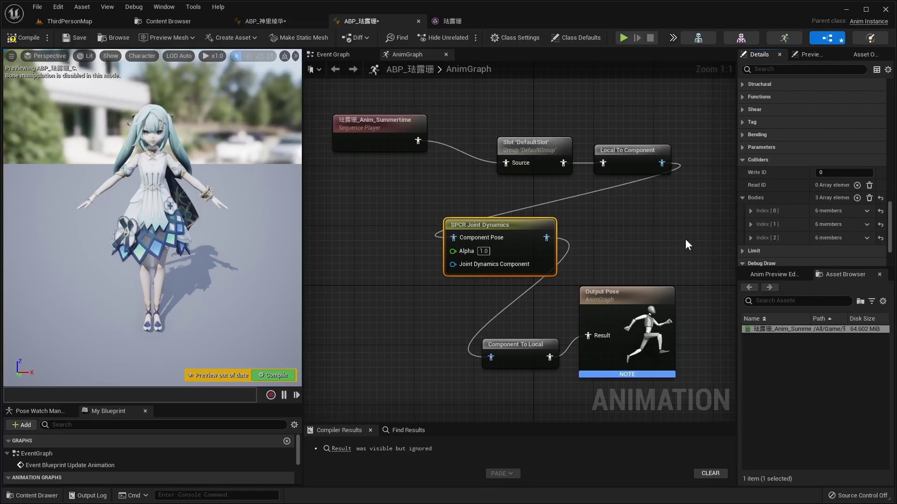
pyautogui.press('F7')
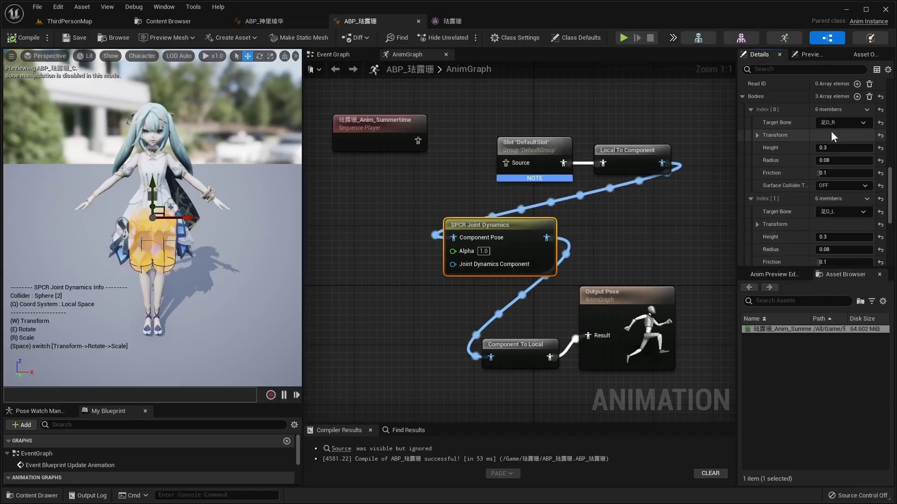
# Examine the collider bodies and the Dynamics, Structural, Shear and Bending settings of SPCR Joint Dynamics.
pyautogui.scroll(-5, 832, 217)
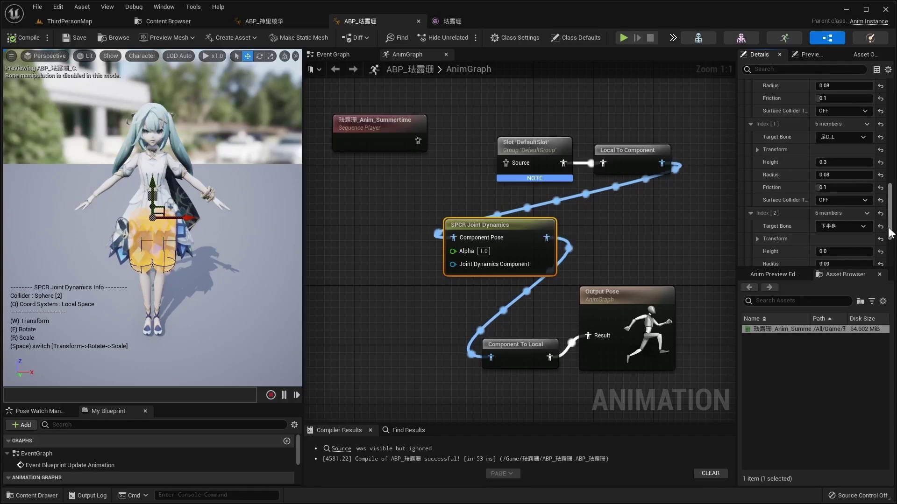
pyautogui.moveTo(890, 234); pyautogui.dragTo(890, 130)
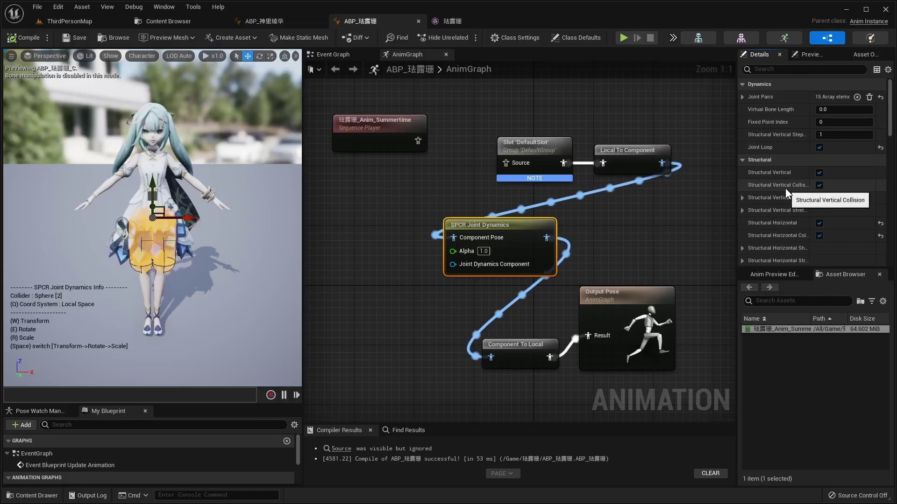
pyautogui.moveTo(810, 178); pyautogui.dragTo(825, 178)
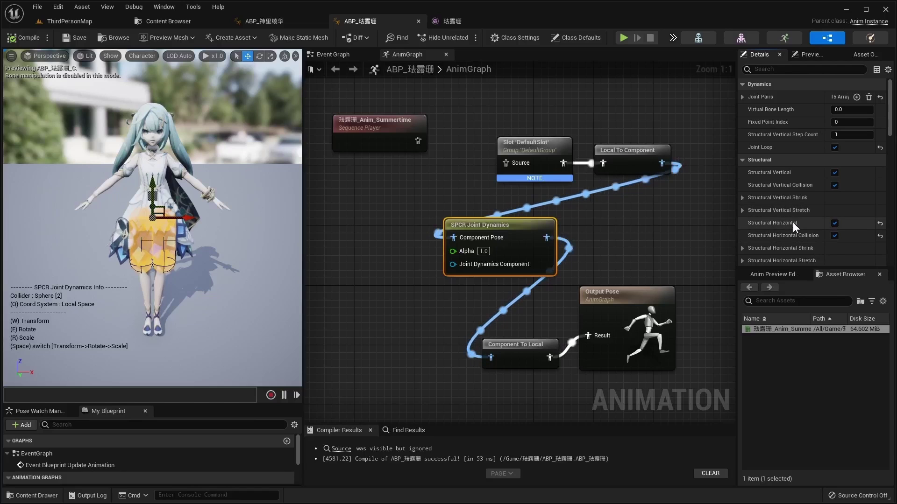
pyautogui.scroll(-6, 794, 223)
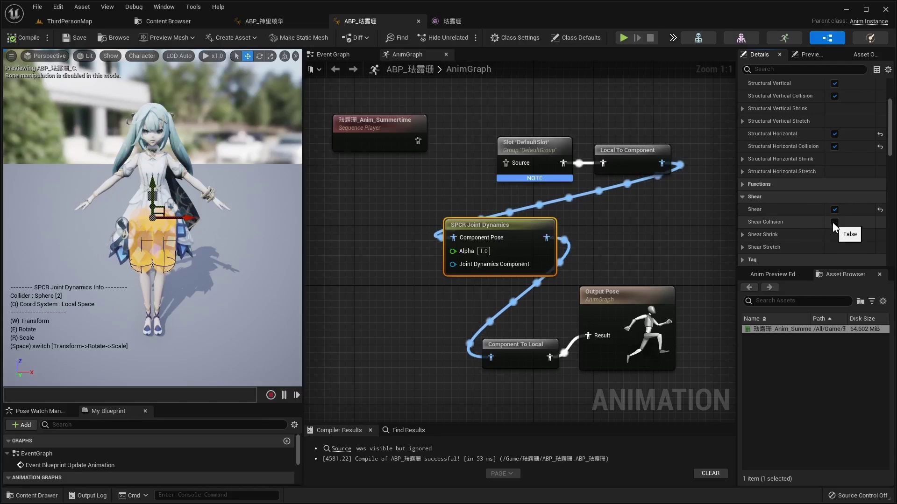
pyautogui.scroll(-1, 800, 229)
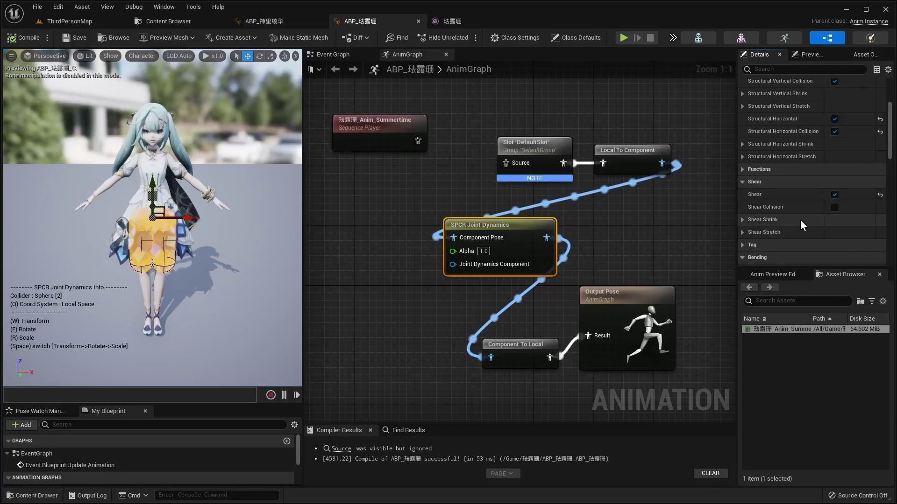
pyautogui.scroll(-2, 801, 220)
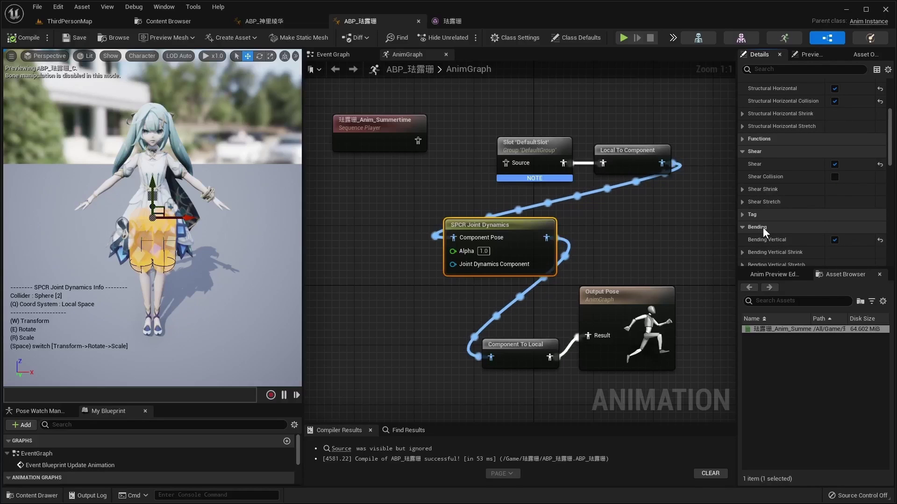
pyautogui.scroll(-2, 763, 227)
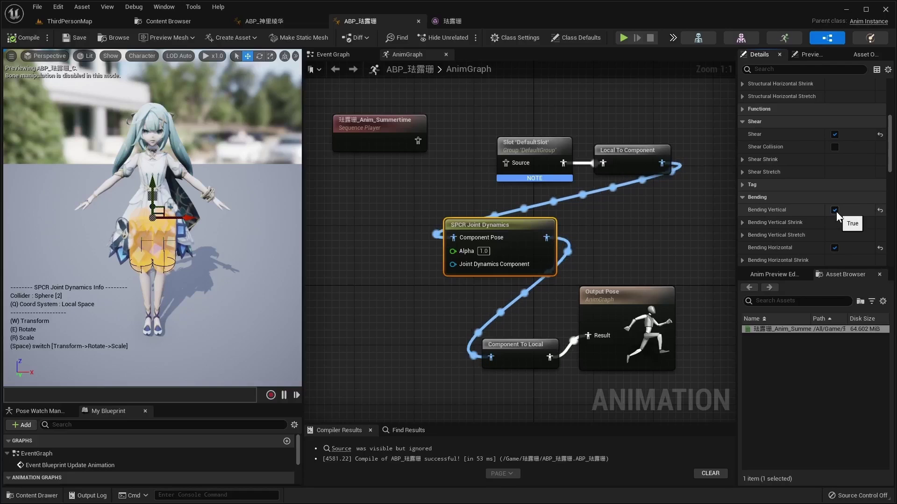
pyautogui.scroll(-2, 836, 211)
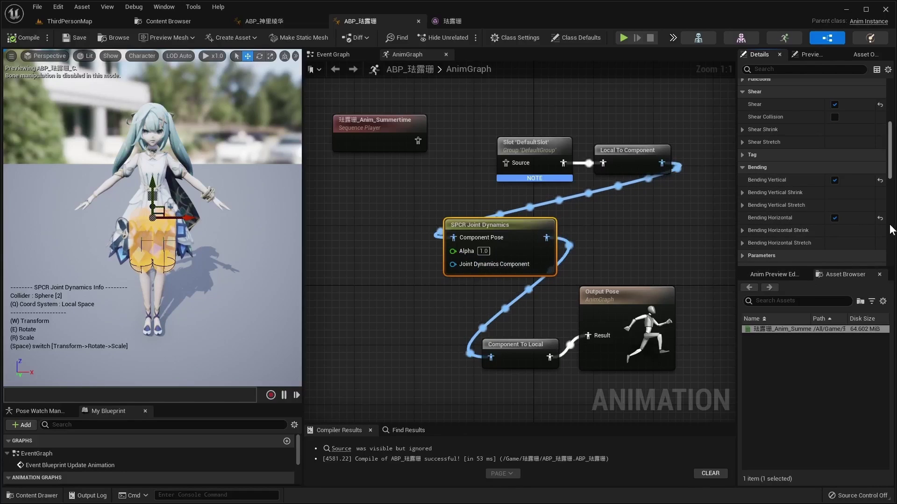
pyautogui.scroll(-3, 801, 198)
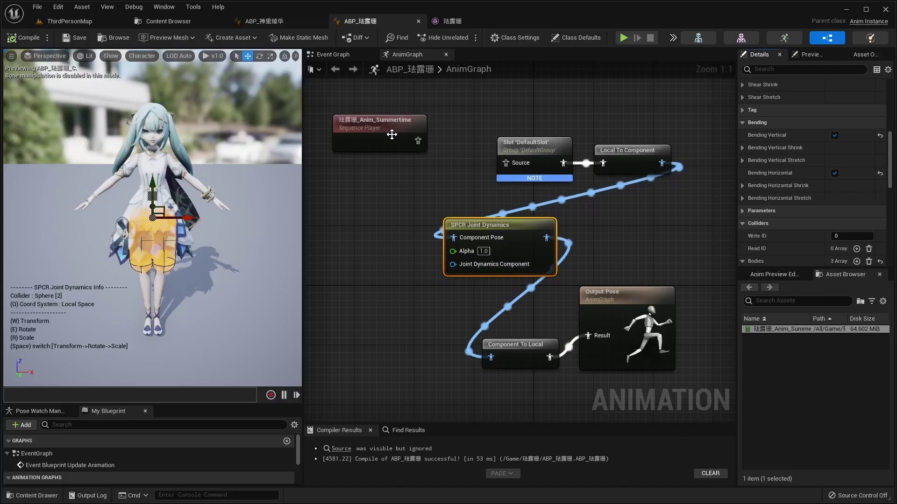
# Connect the 珐露珊_Anim_Summertime sequence player to the DefaultSlot's Source, and compile the blueprint to check the dance in the preview.
pyautogui.moveTo(417, 141); pyautogui.dragTo(502, 164)
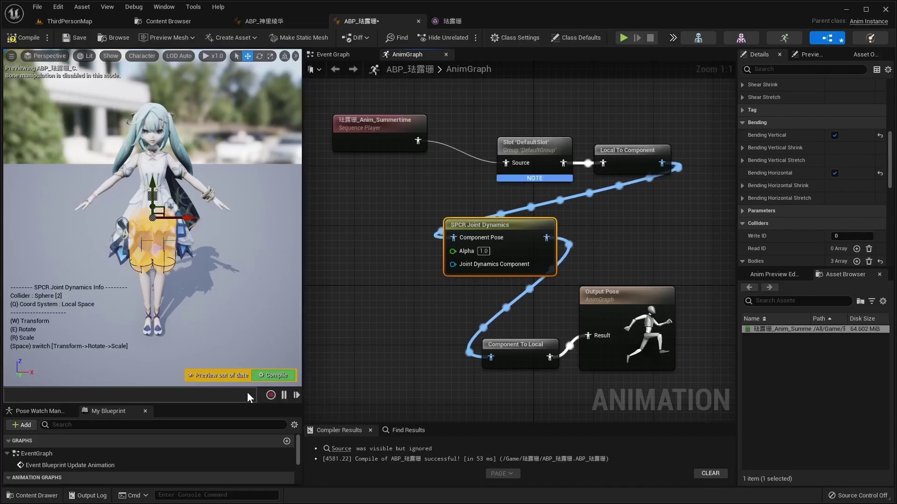
pyautogui.click(270, 374)
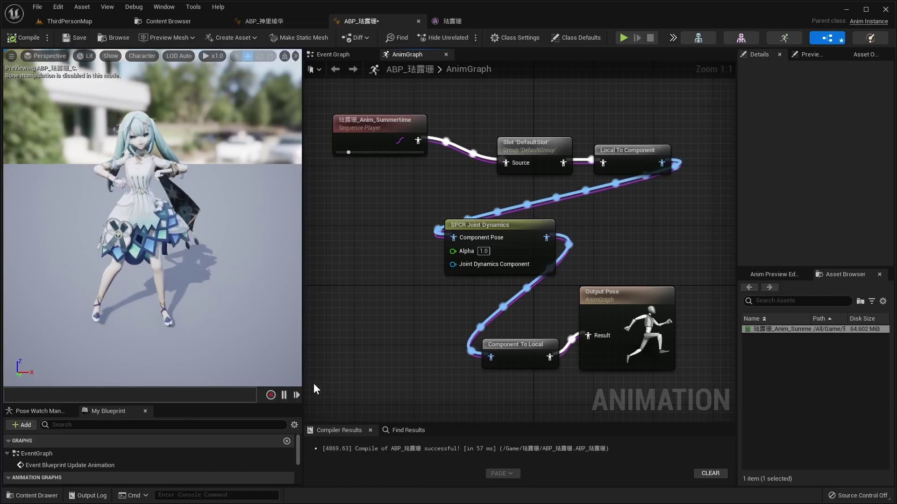
pyautogui.click(284, 395)
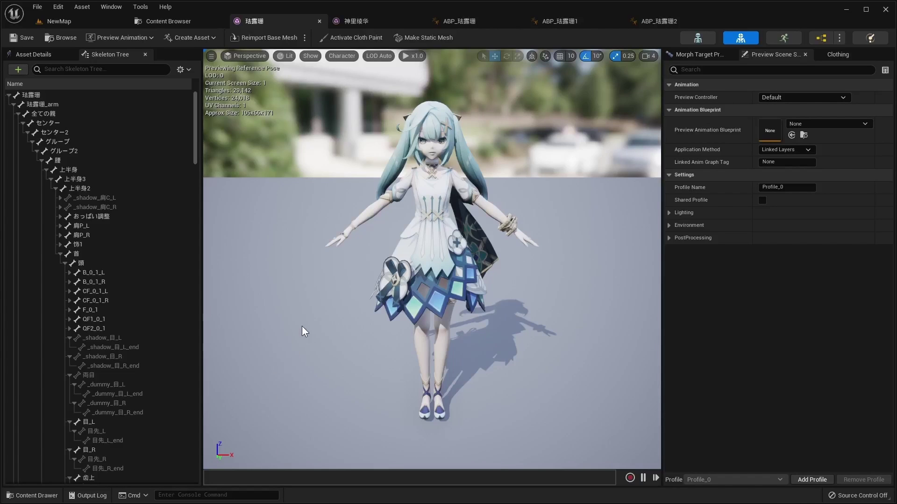
# In 珐露珊's skeleton tree, inspect the head's child bones from B_0_1_L through QF2_0_1 on the model.
pyautogui.click(99, 274)
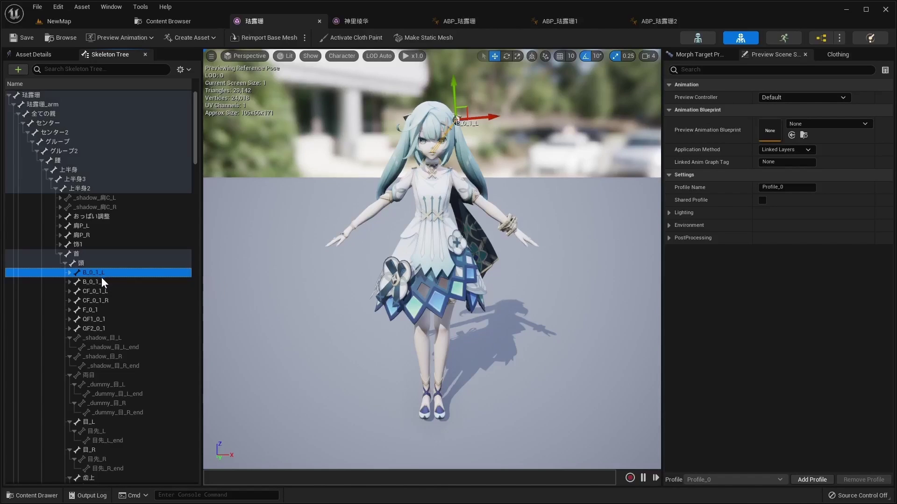
pyautogui.click(102, 282)
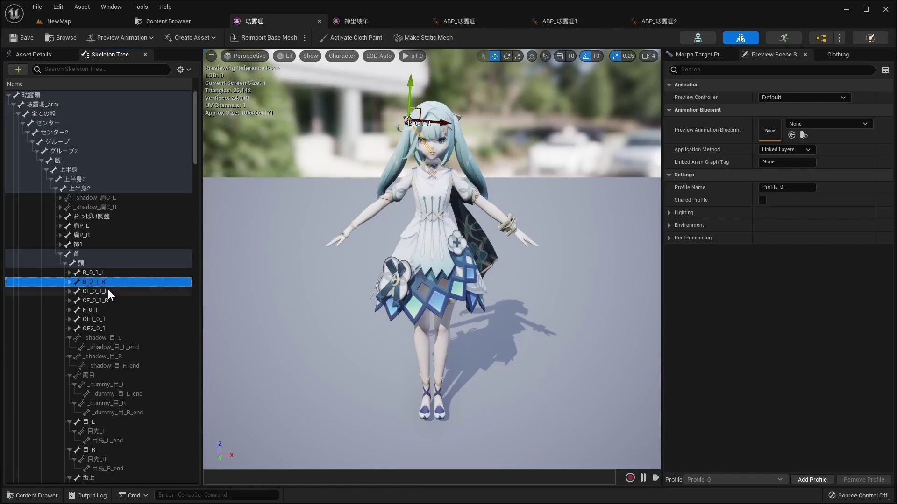
pyautogui.click(108, 291)
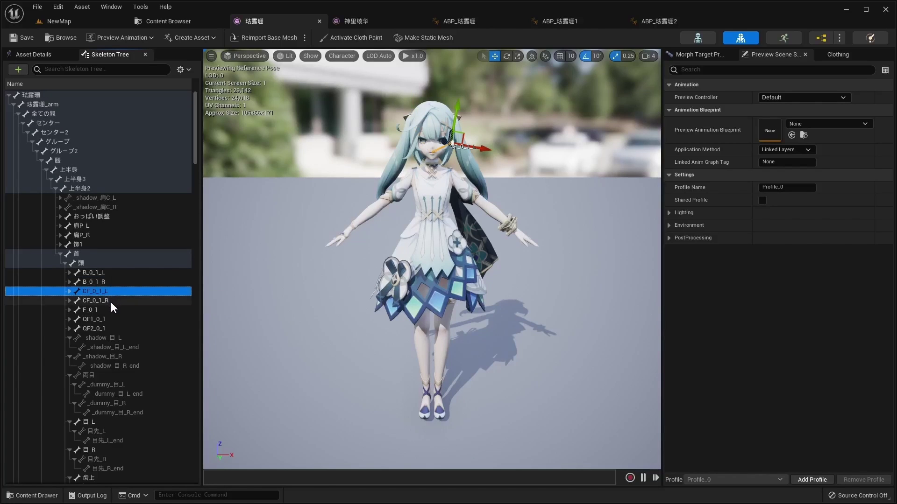
pyautogui.click(110, 302)
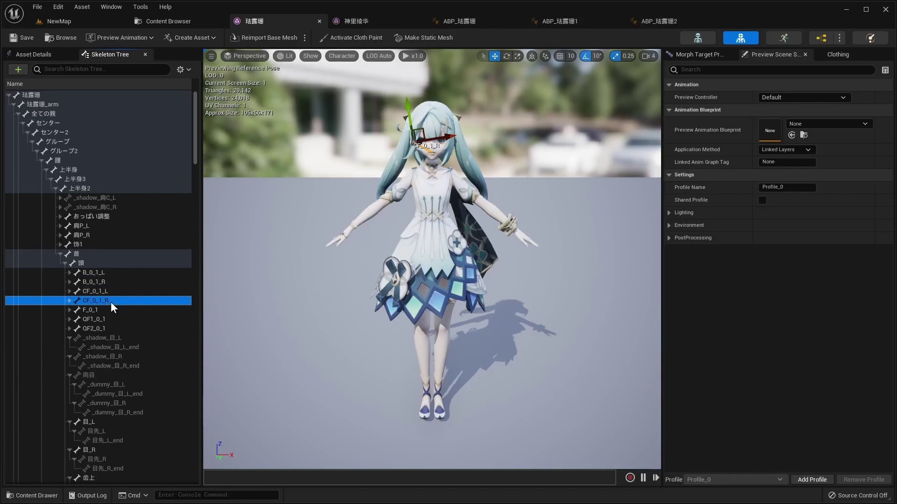
pyautogui.click(108, 310)
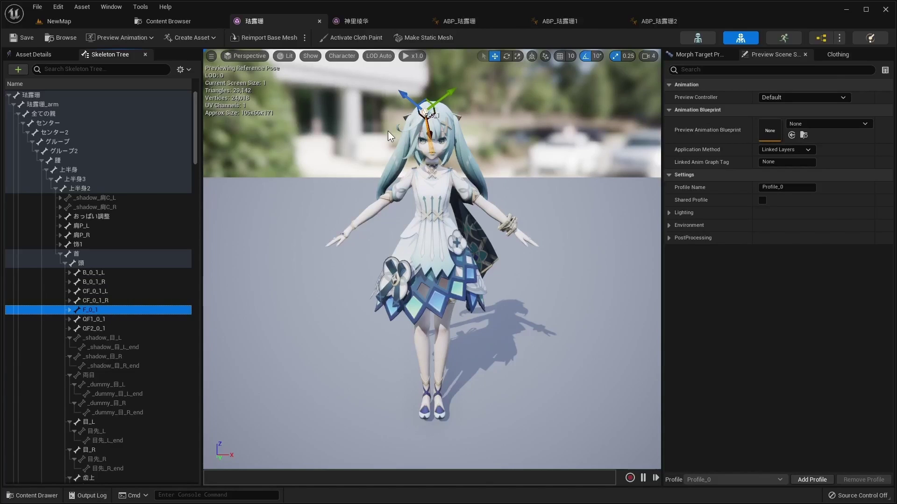
pyautogui.click(113, 320)
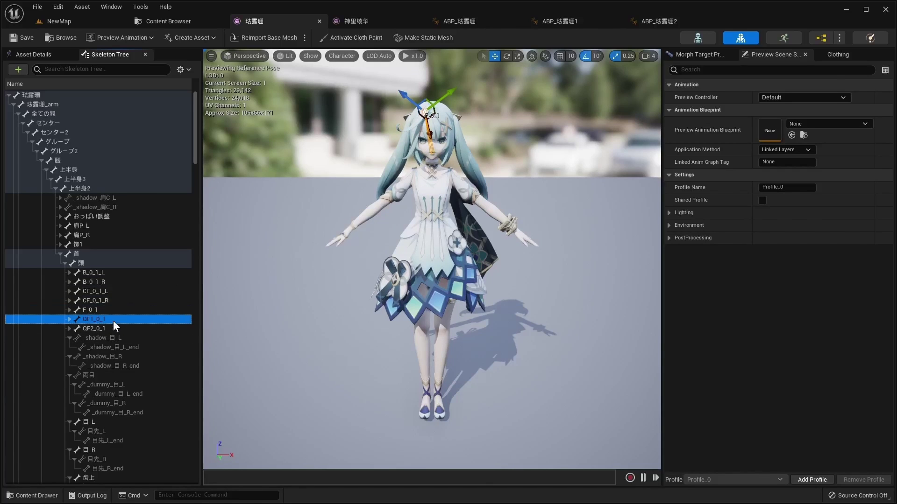
pyautogui.click(113, 328)
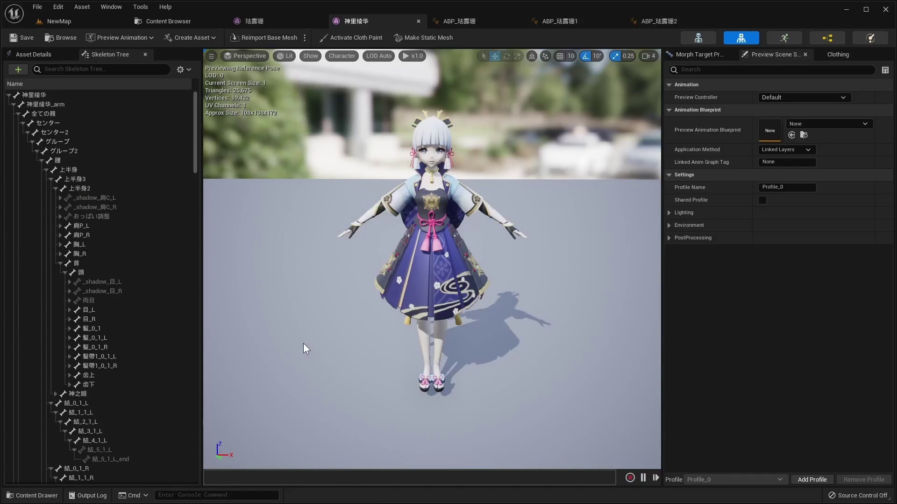
# In 神里绫华's skeleton tree, inspect the head's hair bones from 髪_0_1 through 髪帯1_0_1_R on the model.
pyautogui.click(97, 329)
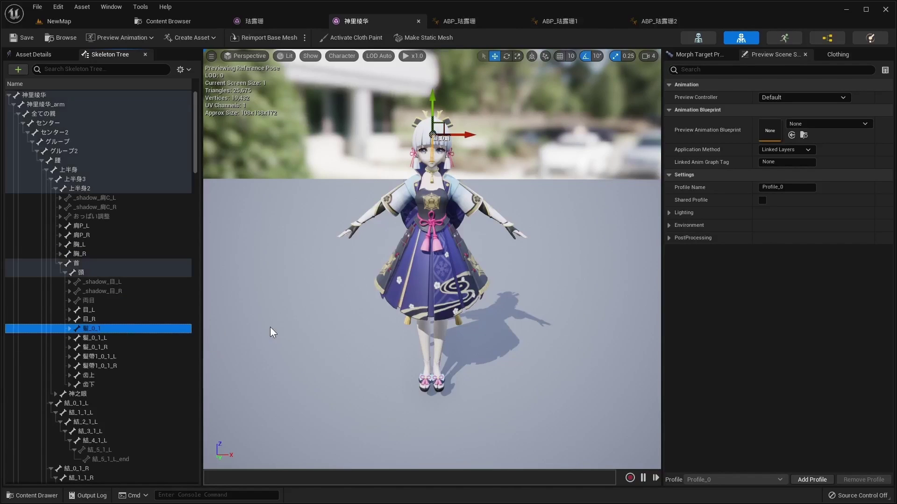
pyautogui.moveTo(274, 327)
pyautogui.mouseDown()
pyautogui.moveTo(231, 327)
pyautogui.moveTo(282, 332)
pyautogui.mouseUp()
pyautogui.click(100, 339)
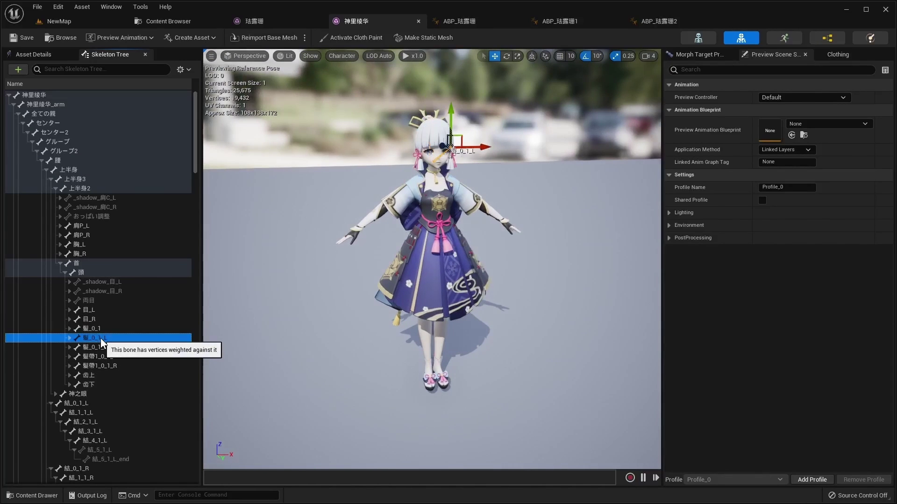
pyautogui.click(105, 348)
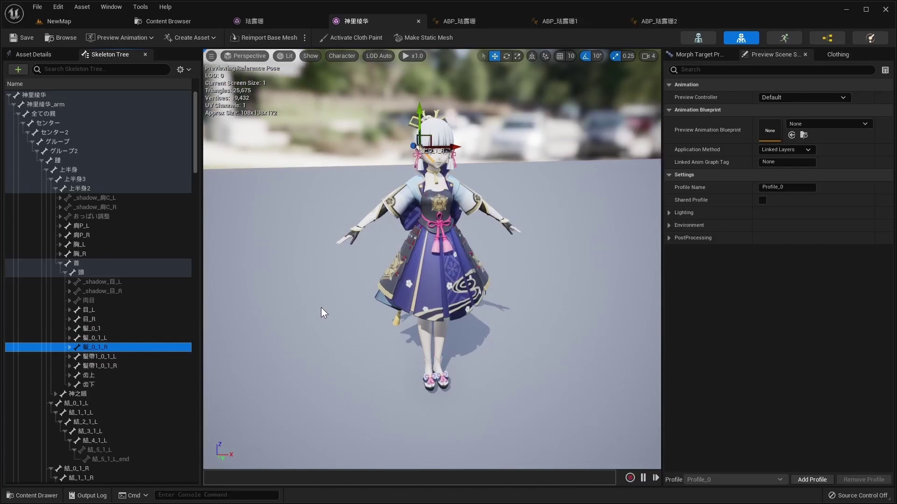
pyautogui.keyDown('alt'); pyautogui.moveTo(323, 313); pyautogui.dragTo(420, 311); pyautogui.keyUp('alt')
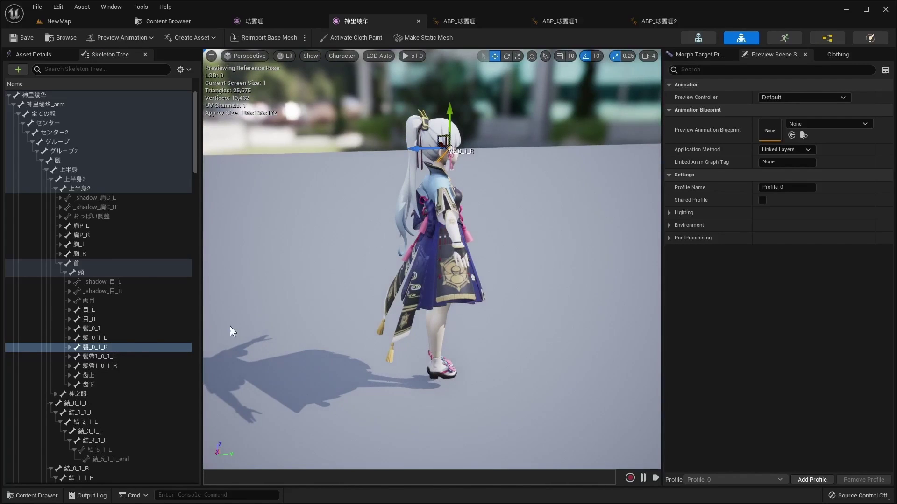
pyautogui.click(106, 357)
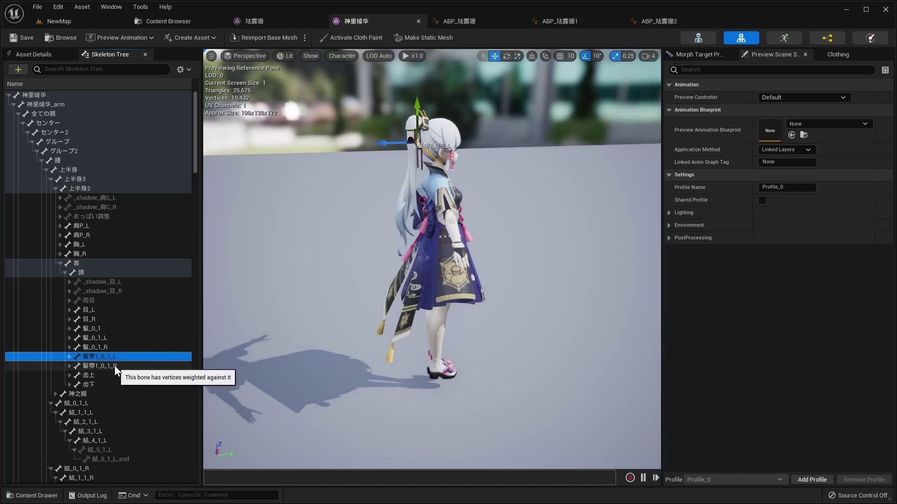
pyautogui.click(114, 365)
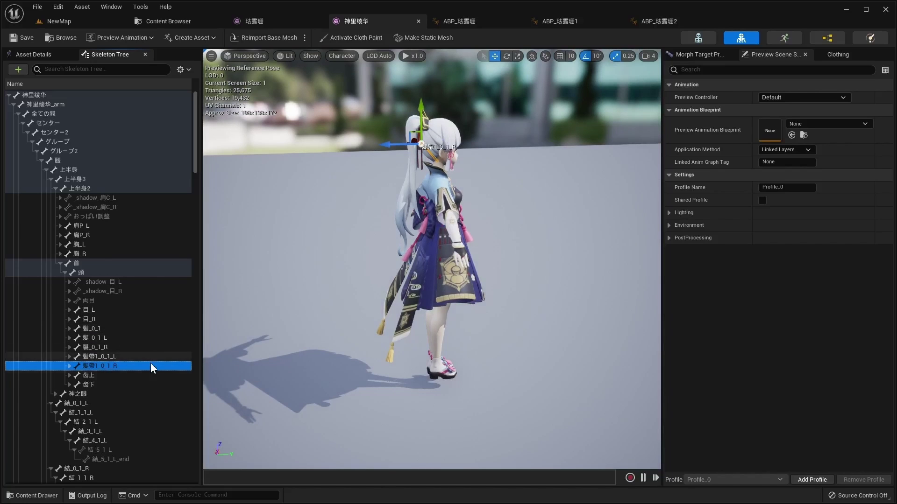
pyautogui.keyDown('alt'); pyautogui.moveTo(290, 377); pyautogui.dragTo(192, 376); pyautogui.keyUp('alt')
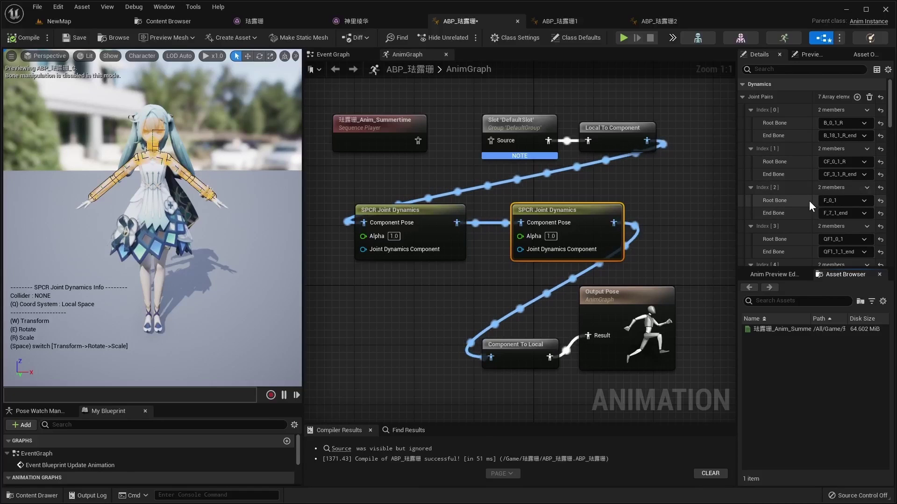
# In ABP_珐露珊, examine the Joint Pairs and Joint Loop settings of the second SPCR Joint Dynamics node.
pyautogui.scroll(-1, 813, 217)
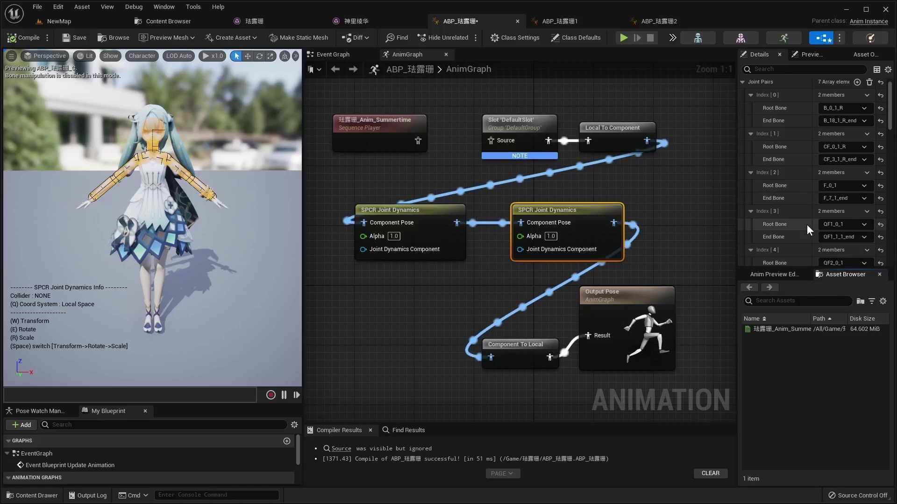
pyautogui.scroll(-1, 807, 225)
pyautogui.scroll(-3, 805, 247)
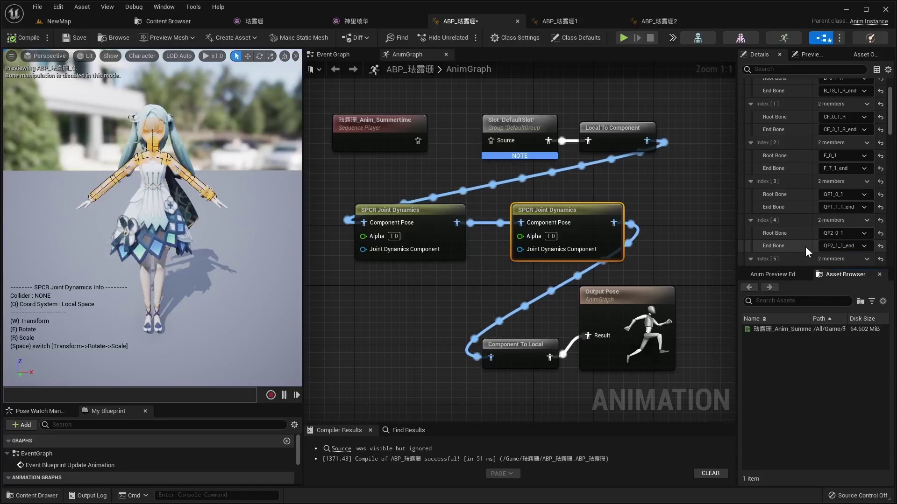
pyautogui.scroll(-3, 803, 242)
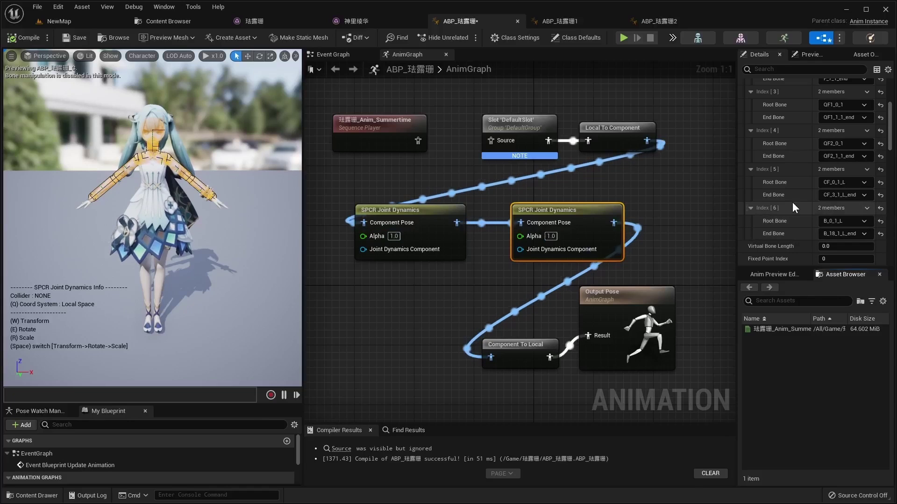
pyautogui.scroll(-3, 766, 203)
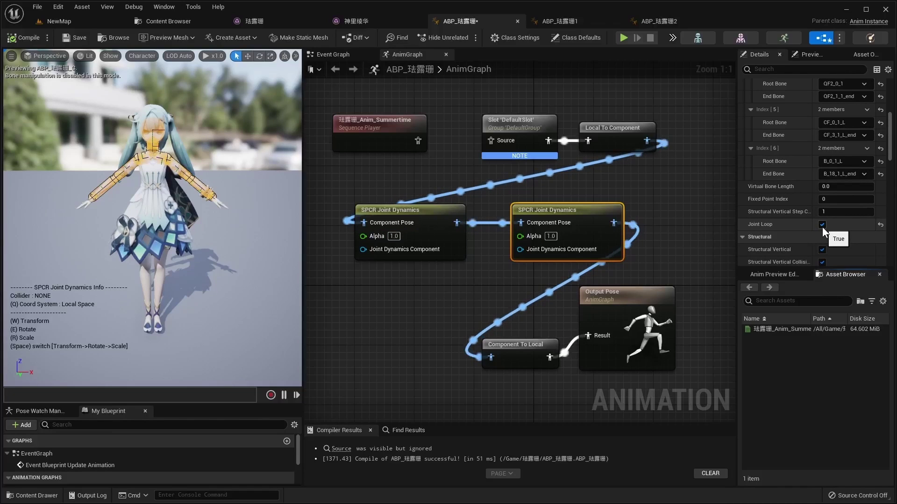
pyautogui.scroll(-2, 830, 216)
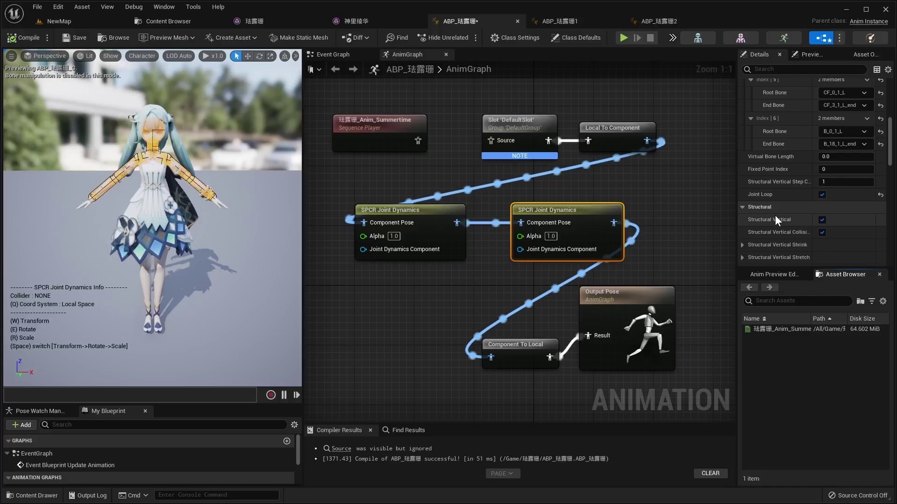
# Examine the Structural, Shear and Bending options of the second SPCR Joint Dynamics node.
pyautogui.scroll(-2, 794, 210)
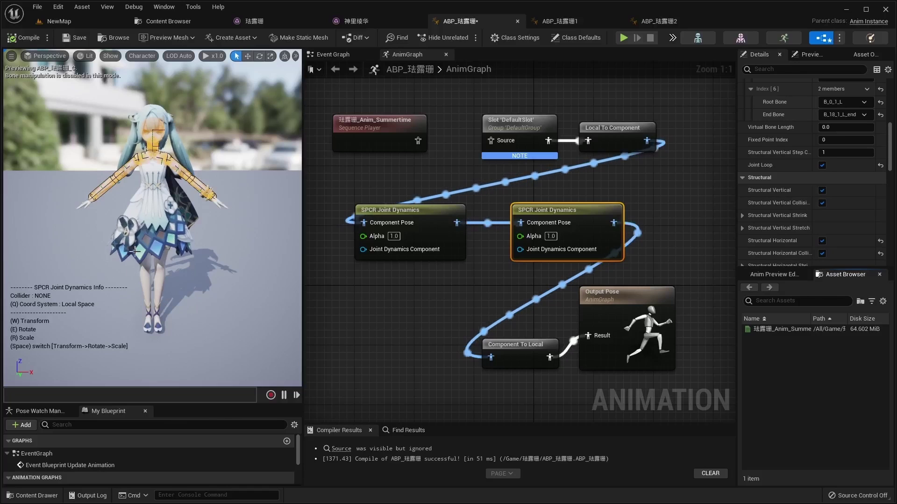
pyautogui.scroll(-3, 810, 207)
pyautogui.scroll(-5, 812, 210)
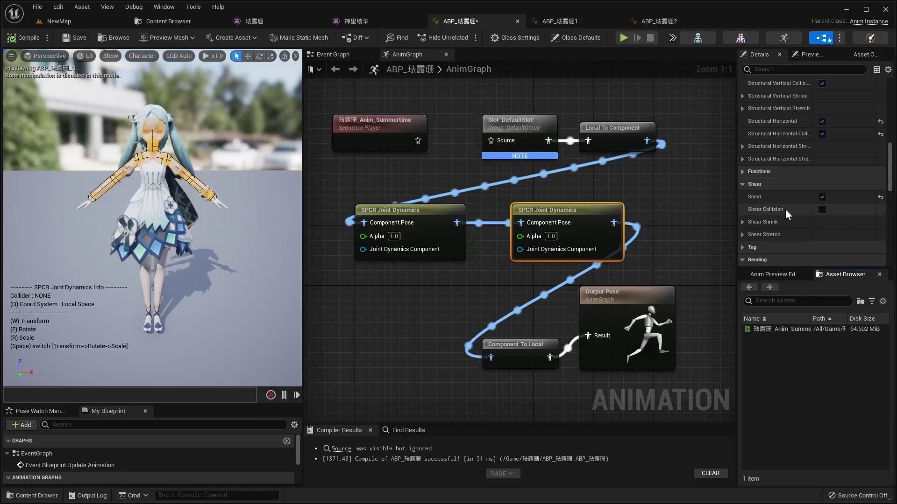
pyautogui.scroll(-2, 795, 209)
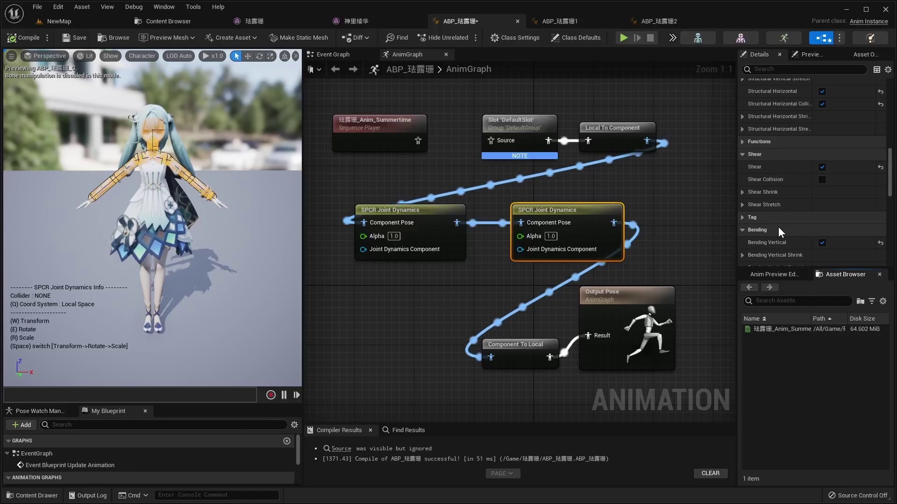
pyautogui.scroll(-1, 779, 226)
pyautogui.scroll(-1, 781, 222)
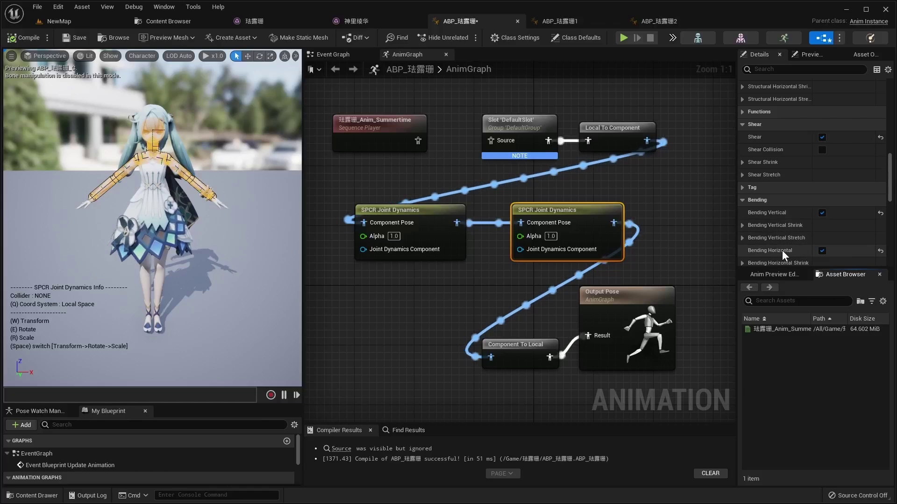
pyautogui.scroll(-1, 784, 251)
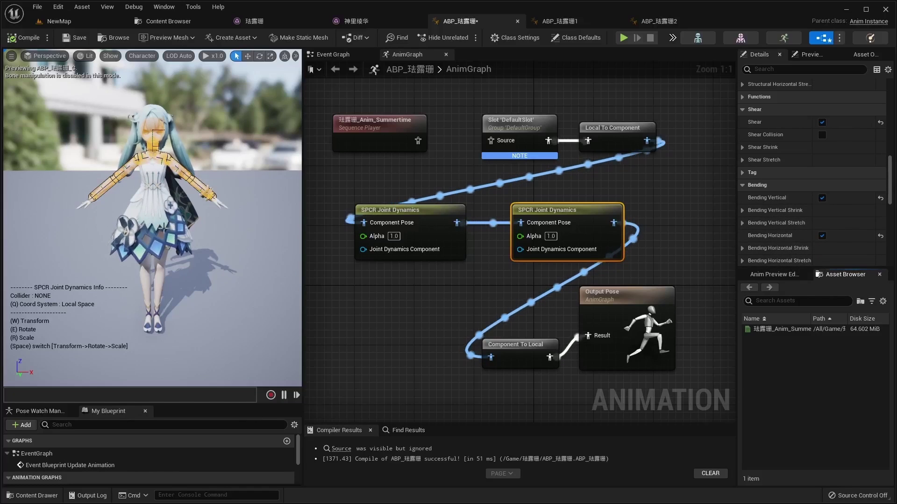
pyautogui.scroll(-2, 837, 182)
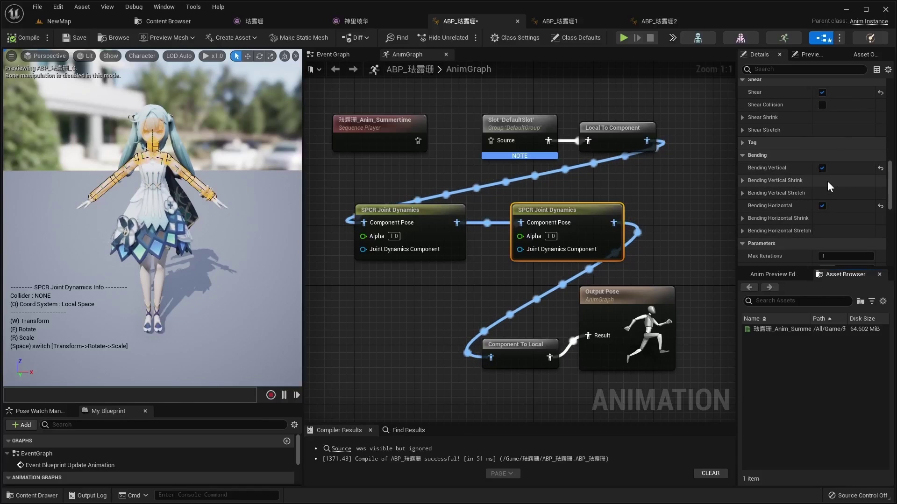
pyautogui.scroll(-6, 831, 195)
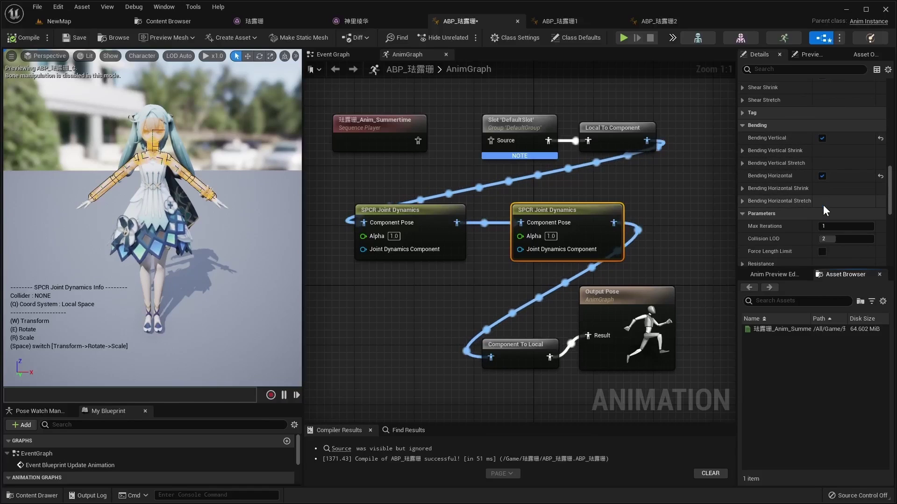
pyautogui.scroll(2, 804, 196)
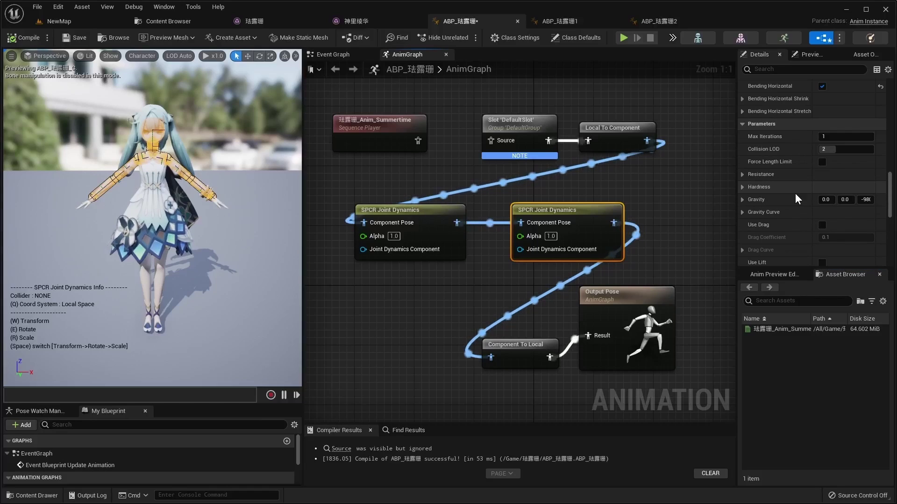
# Inspect the Colliders Bodies elements of the second SPCR Joint Dynamics node, checking the target bones assigned up to Index 7.
pyautogui.scroll(-12, 795, 194)
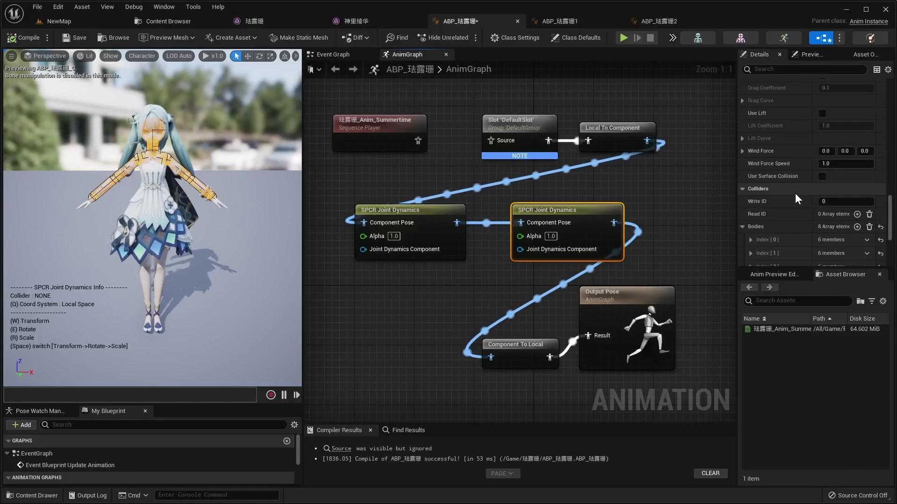
pyautogui.scroll(-4, 795, 193)
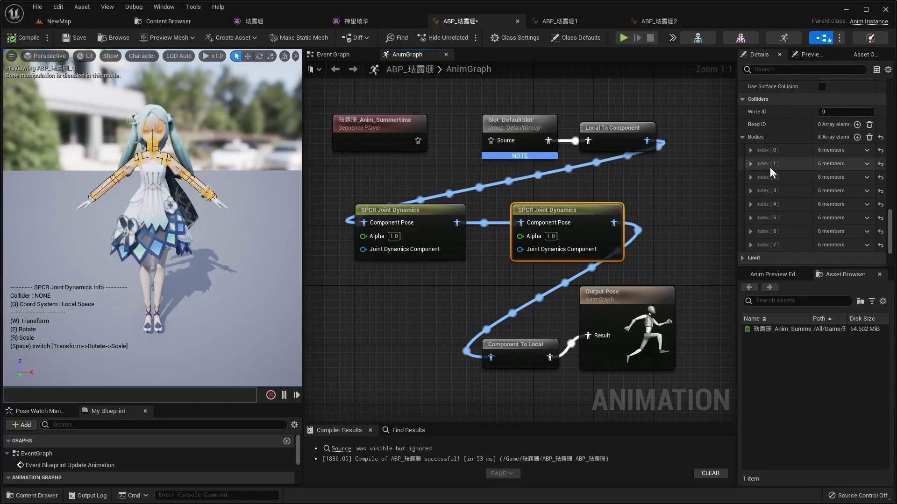
pyautogui.click(751, 150)
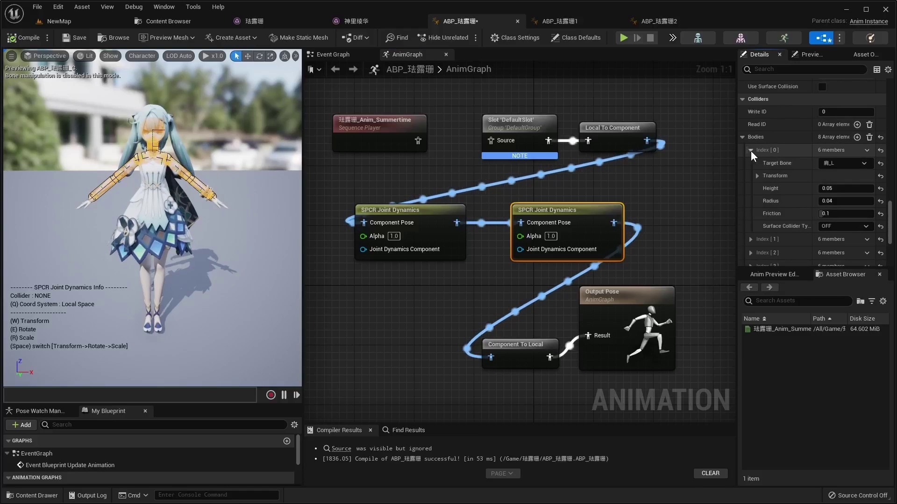
pyautogui.click(750, 150)
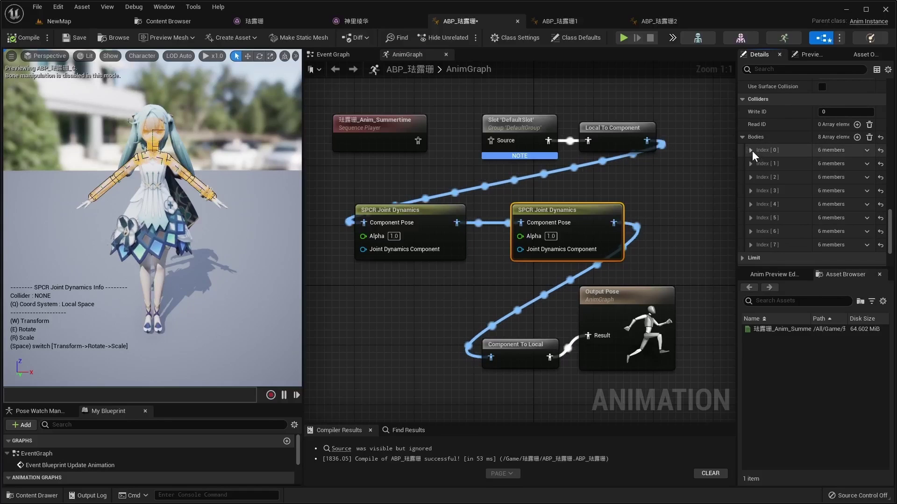
pyautogui.click(751, 177)
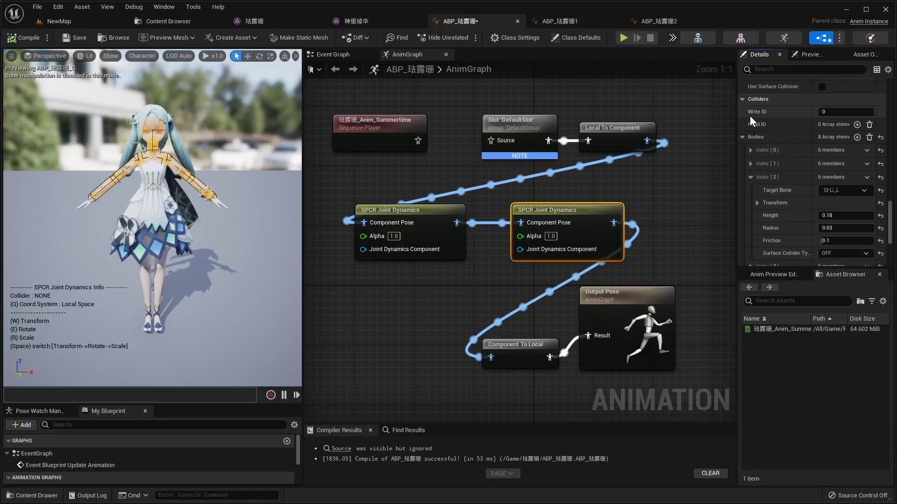
pyautogui.click(751, 177)
pyautogui.click(750, 191)
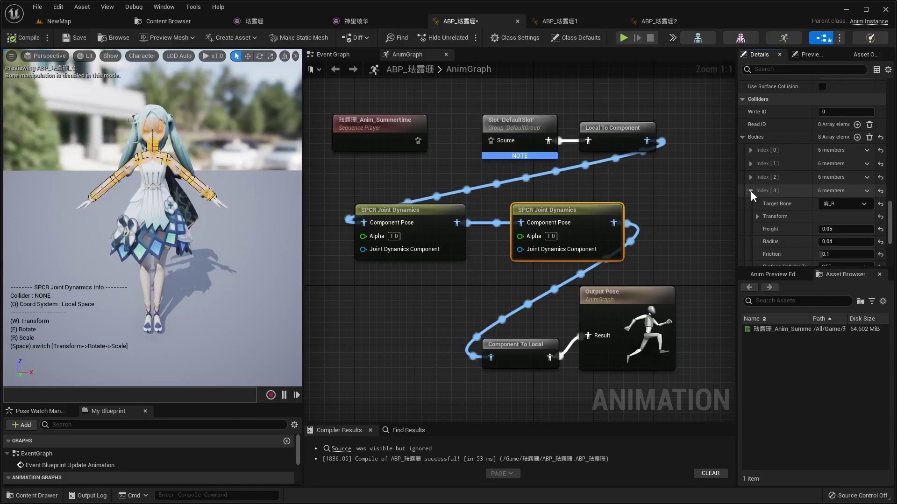
pyautogui.click(750, 192)
pyautogui.click(751, 205)
pyautogui.click(750, 205)
pyautogui.click(750, 217)
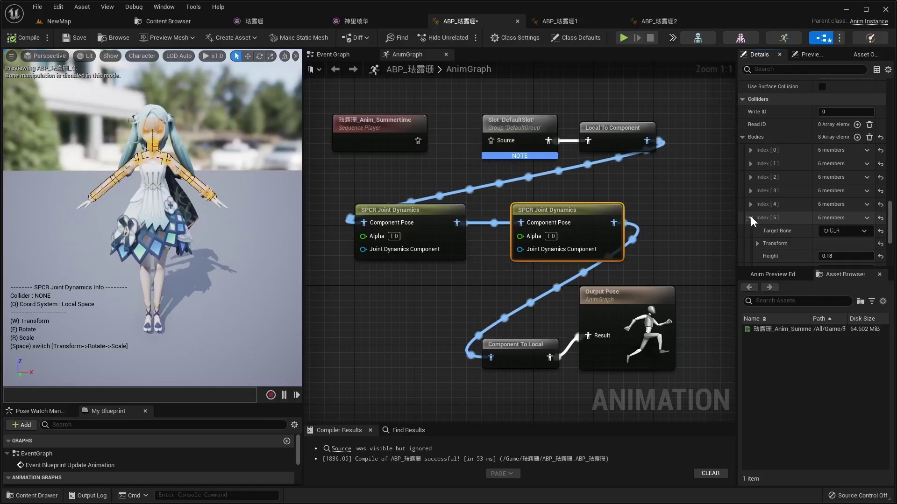
pyautogui.click(750, 218)
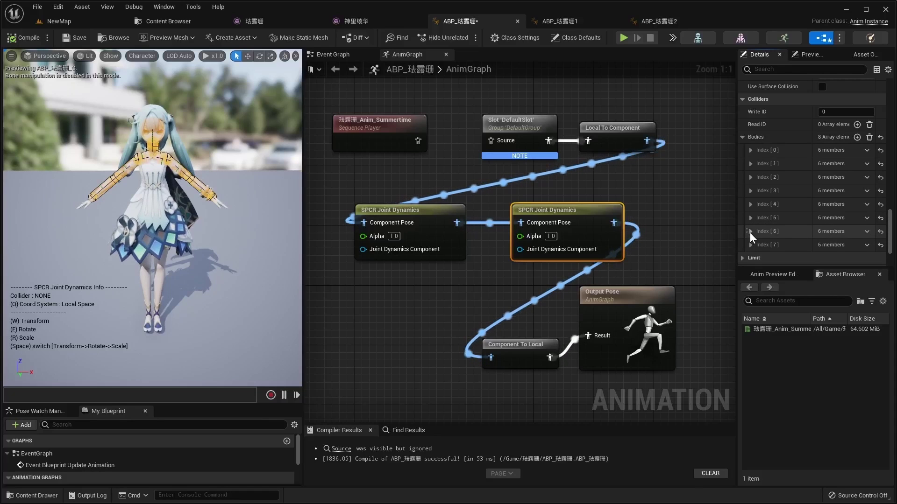
pyautogui.click(749, 232)
pyautogui.click(750, 232)
pyautogui.click(751, 245)
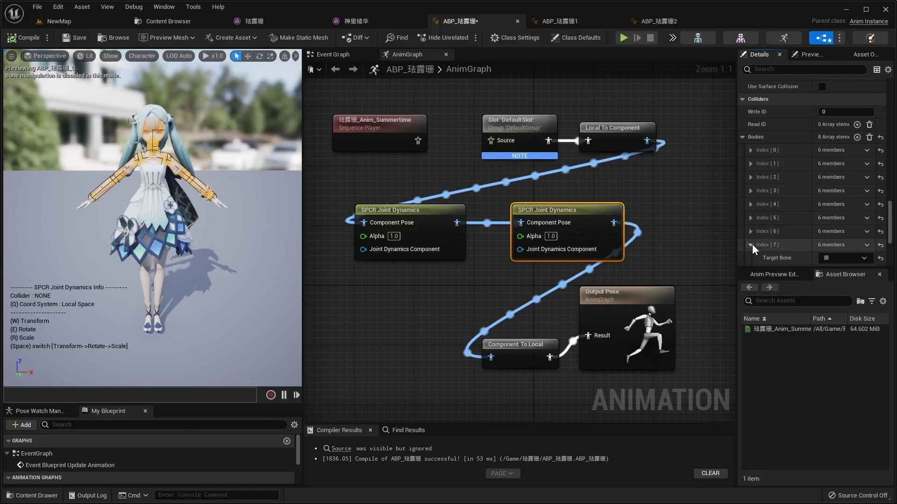
pyautogui.click(750, 245)
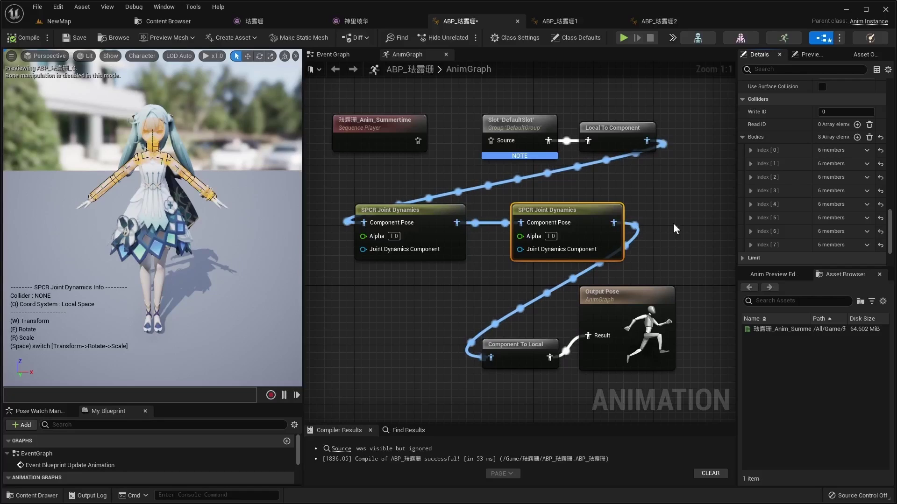
# Disable Joint Loop on the second SPCR Joint Dynamics node, compile the animation blueprint, and enable Joint Loop again.
pyautogui.scroll(10, 852, 147)
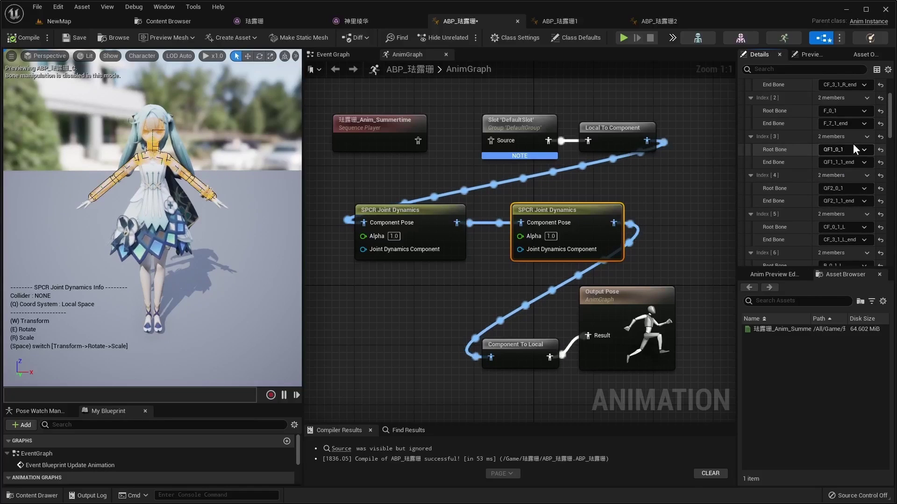
pyautogui.scroll(-5, 853, 144)
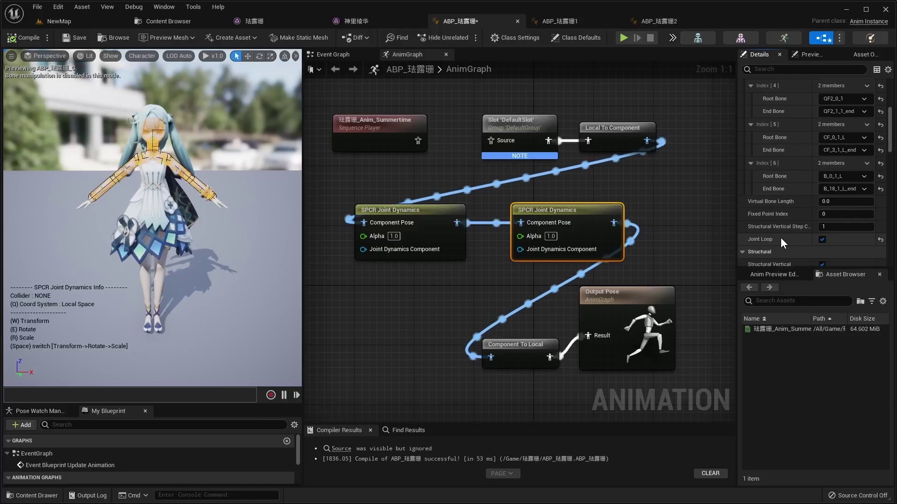
pyautogui.click(822, 239)
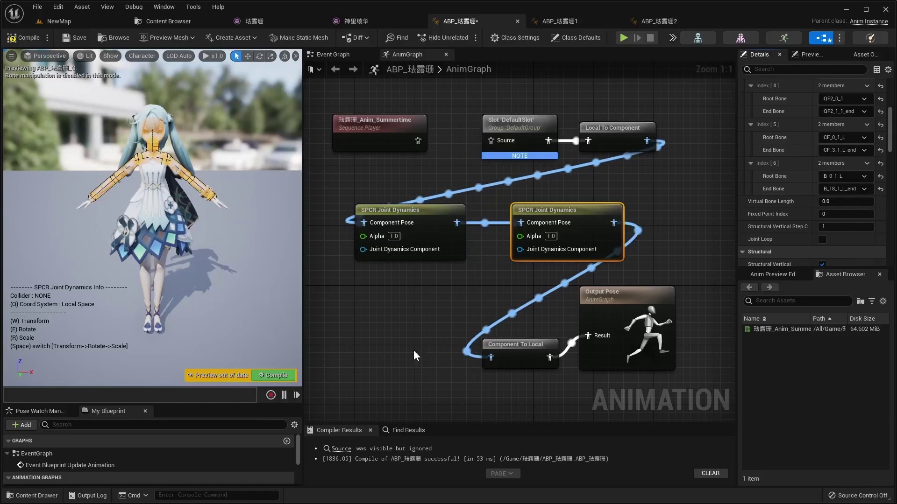
pyautogui.click(286, 374)
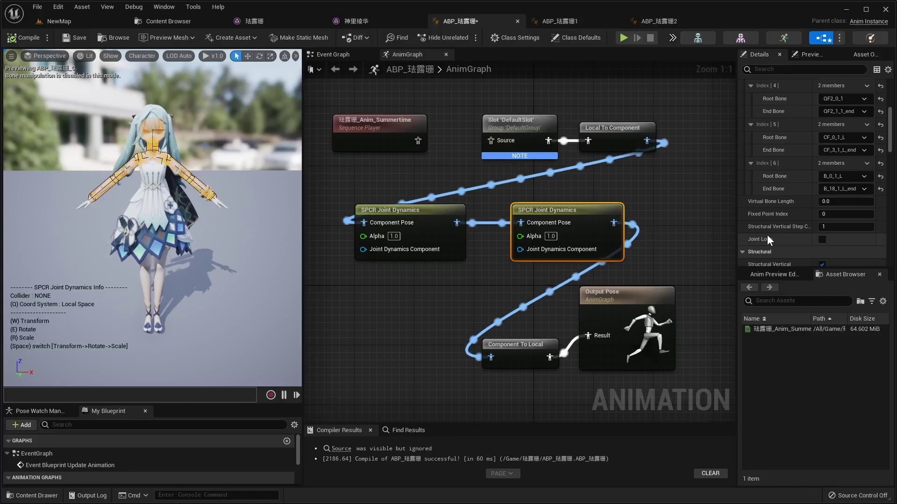
pyautogui.click(822, 239)
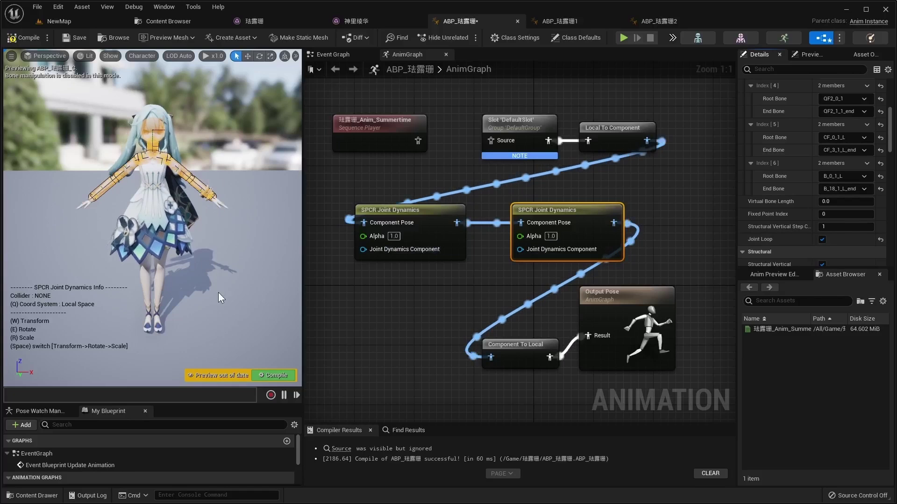
# In ABP_珐露珊, connect the 珐露珊_Anim_Summertime player to the DefaultSlot source, compile, and review the second SPCR Joint Dynamics node.
pyautogui.click(275, 375)
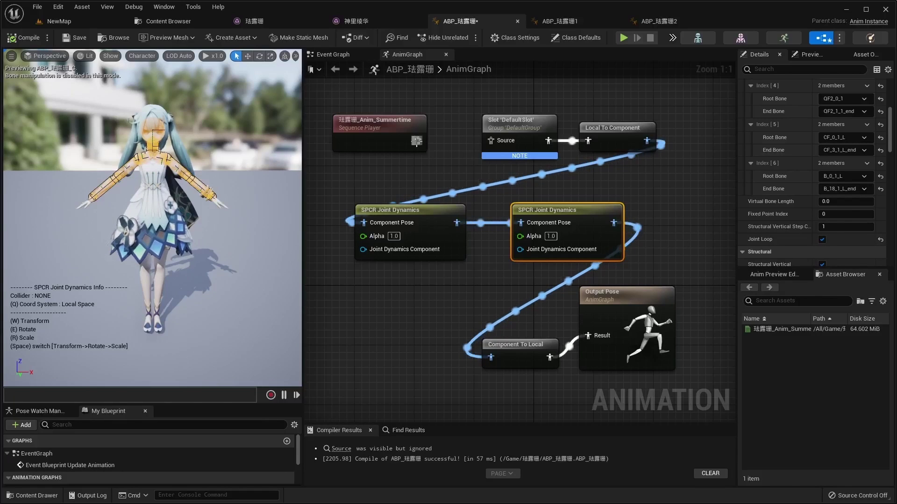
pyautogui.moveTo(417, 142); pyautogui.dragTo(494, 142)
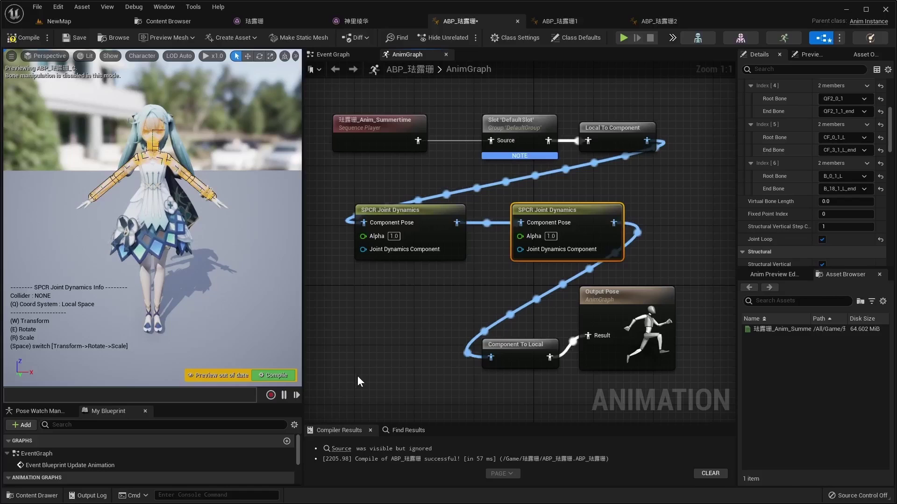
pyautogui.click(268, 374)
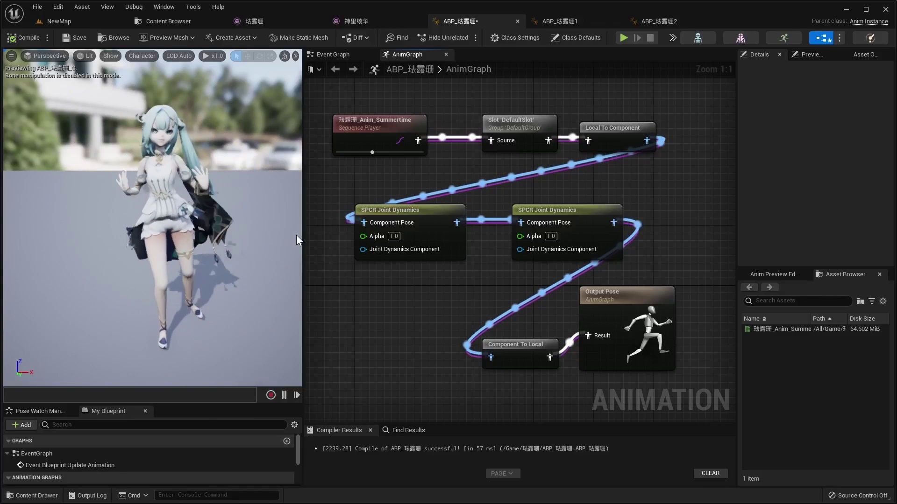
pyautogui.click(543, 207)
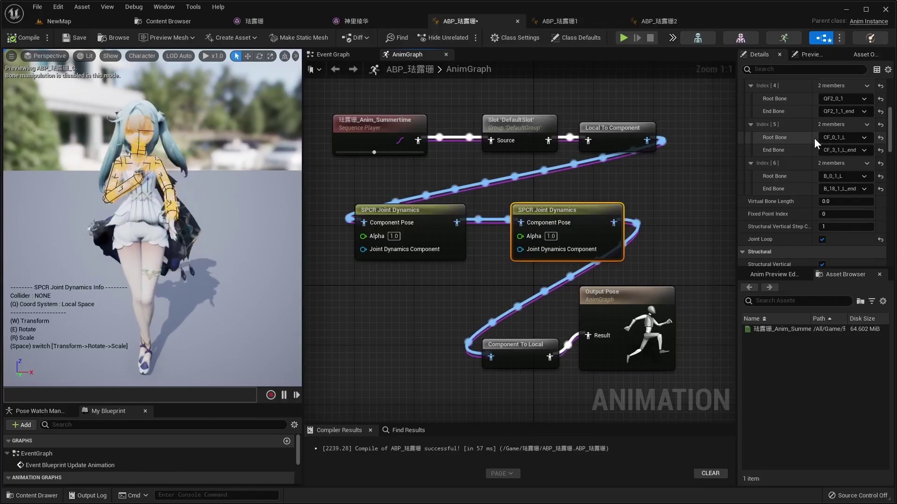
pyautogui.scroll(2, 822, 144)
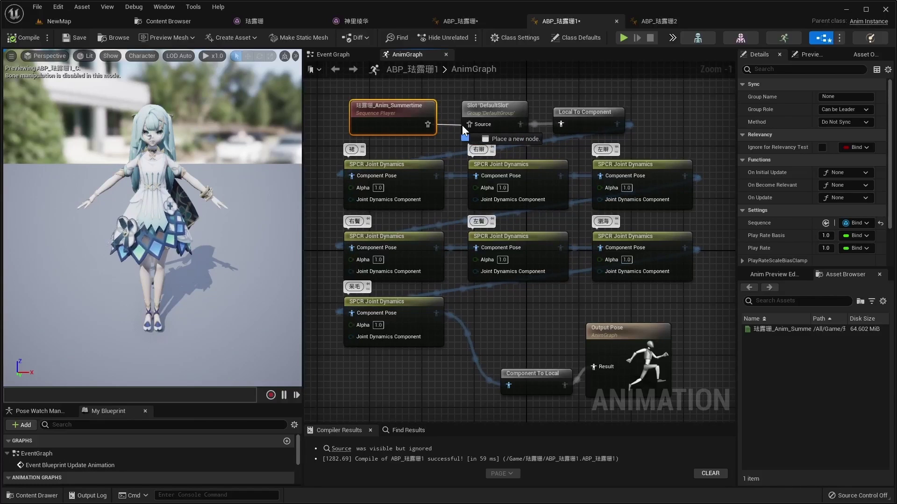
# In ABP_珐露珊1, connect the 珐露珊_Anim_Summertime player to the DefaultSlot source and compile the animation blueprint.
pyautogui.moveTo(426, 124); pyautogui.dragTo(469, 125)
pyautogui.click(278, 375)
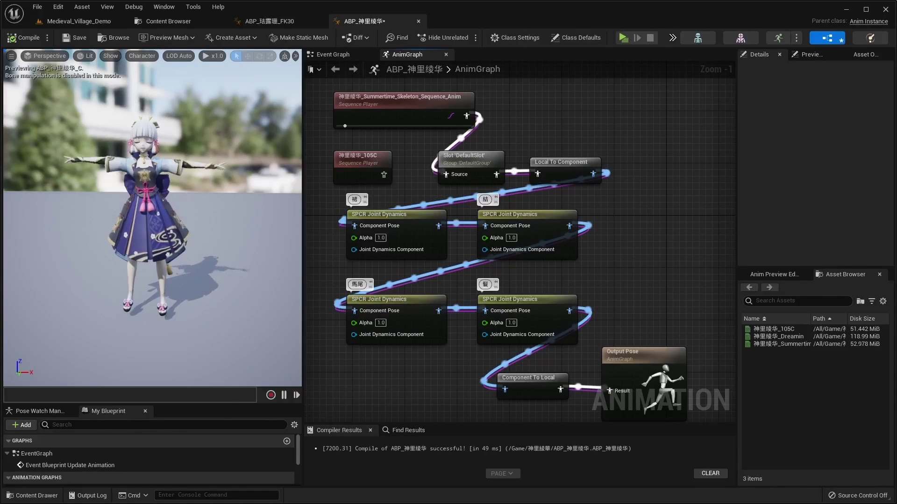
# In ABP_神里绫华, examine the Joint Pairs and Joint Loop settings of the 馬尾 node and the hair node after it.
pyautogui.click(404, 300)
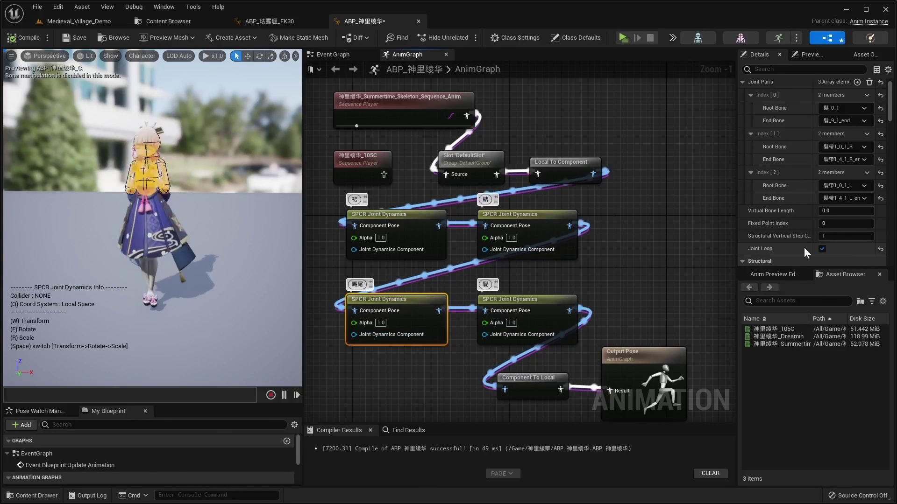
pyautogui.click(519, 304)
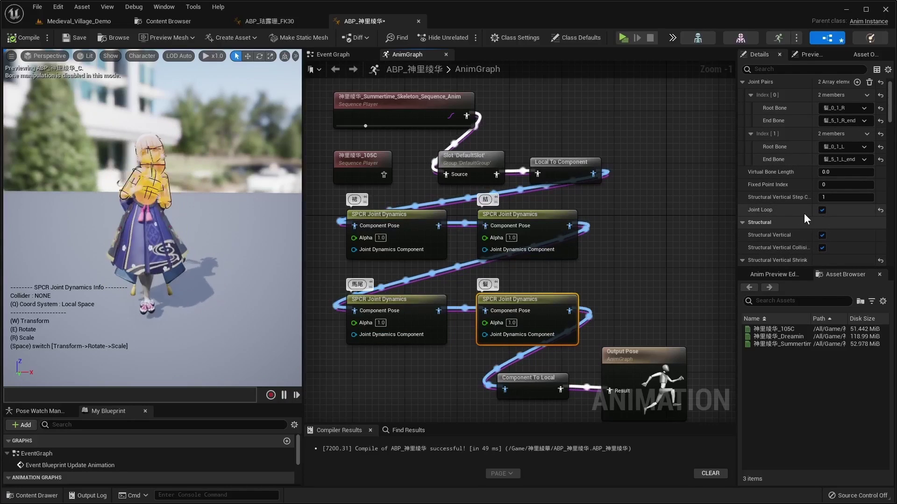
pyautogui.click(379, 382)
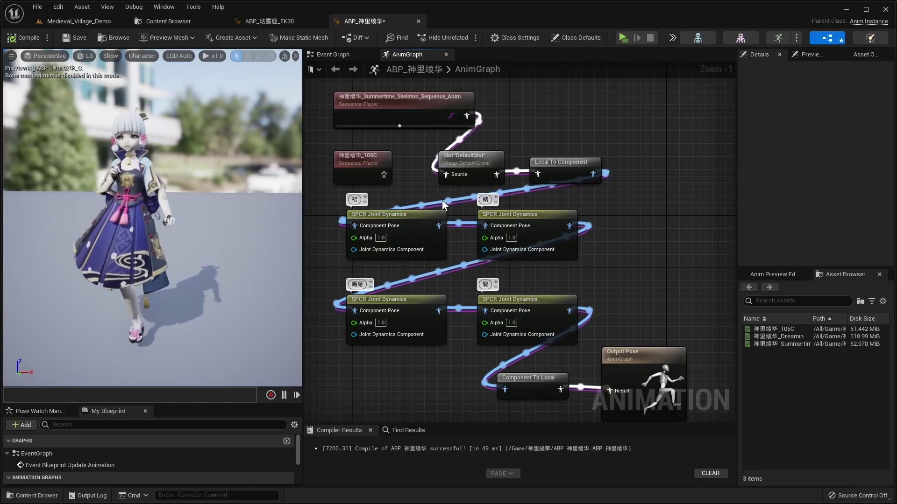
# Show the comment bubble of the DefaultSlot node in ABP_神里绫华 and open its comment text for editing.
pyautogui.click(469, 155)
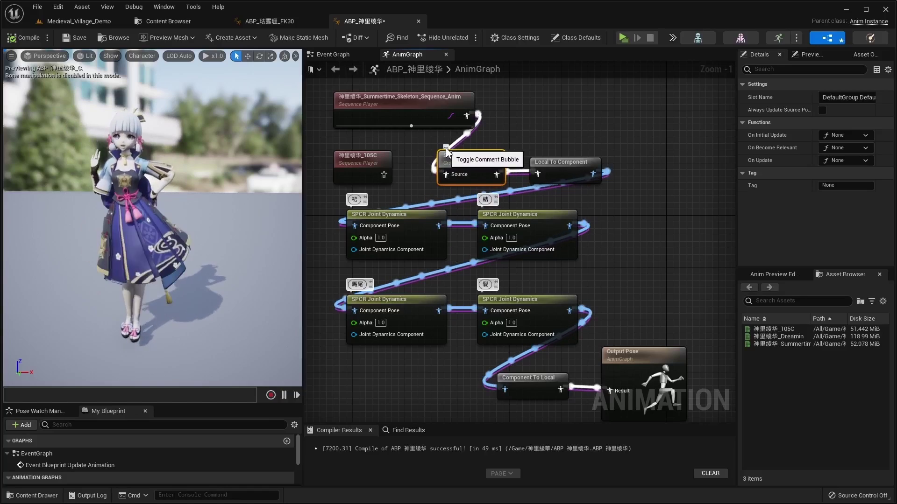
pyautogui.click(447, 147)
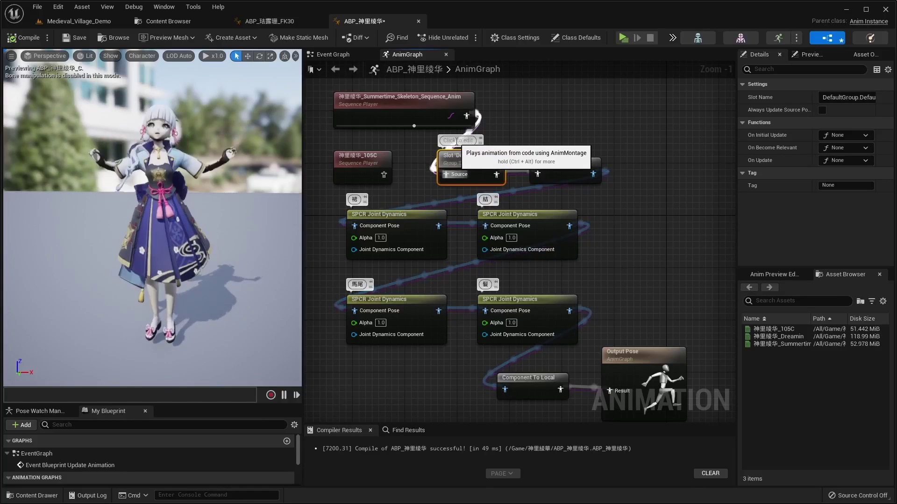
pyautogui.click(456, 141)
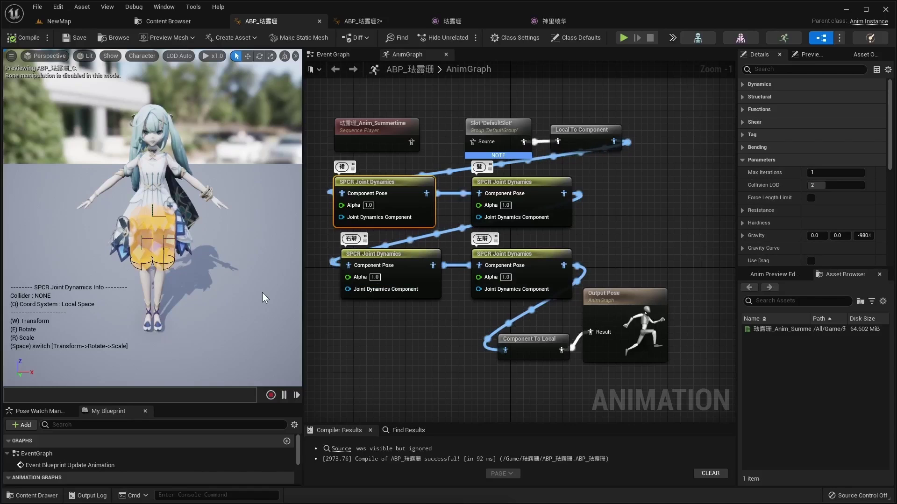
# Compare the ABP_珐露珊2 and ABP_珐露珊 animation graphs, and save all modified assets from the NewMap level.
pyautogui.click(369, 22)
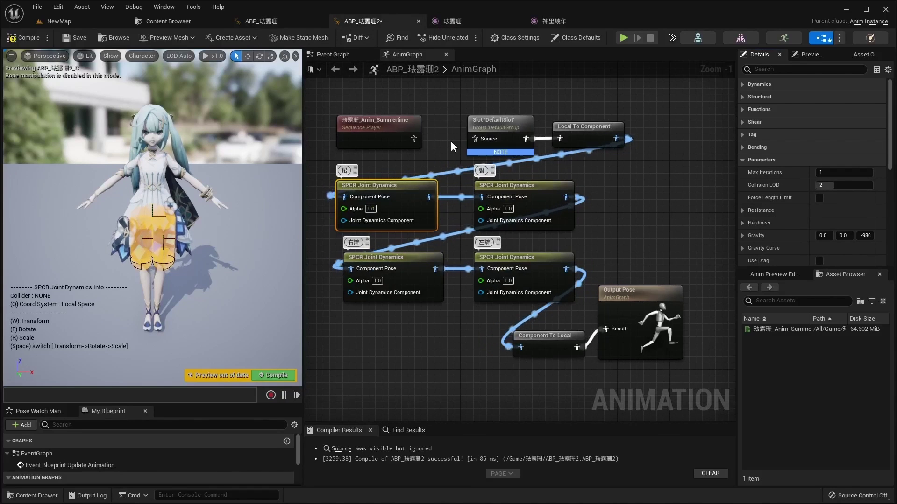
pyautogui.click(275, 20)
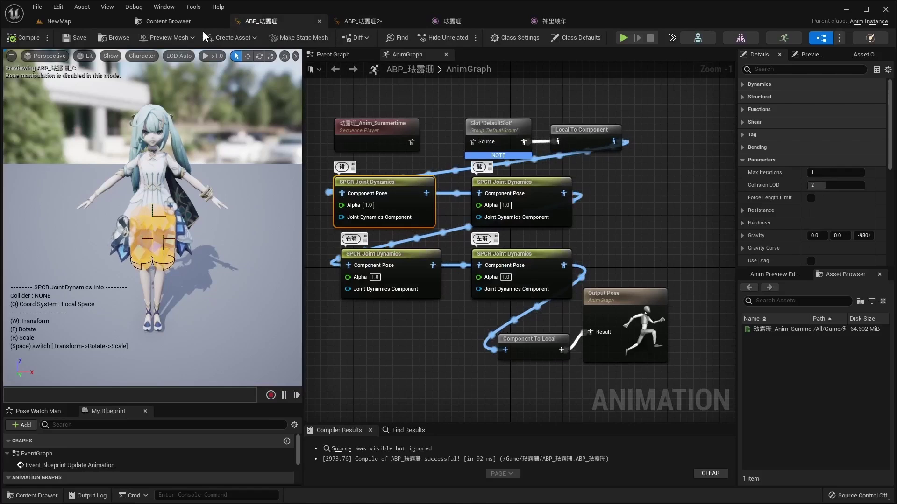
pyautogui.click(85, 21)
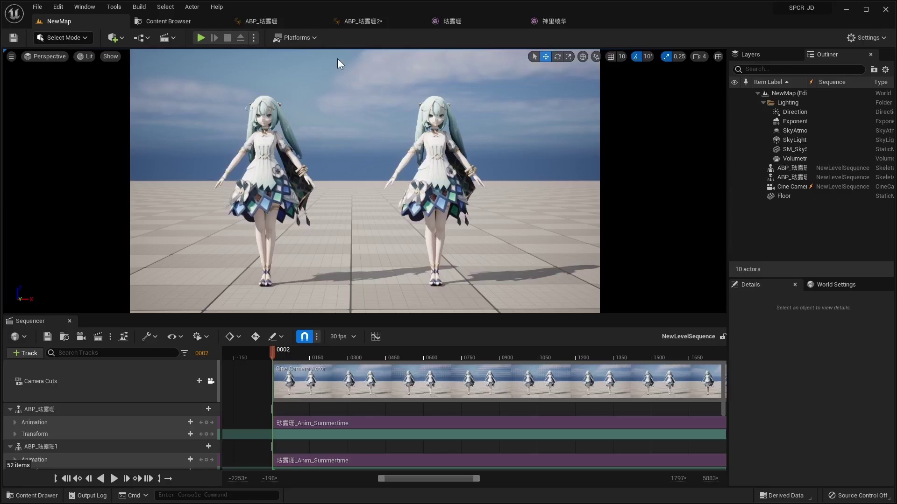
pyautogui.hotkey('ctrl', 'shift', 's')
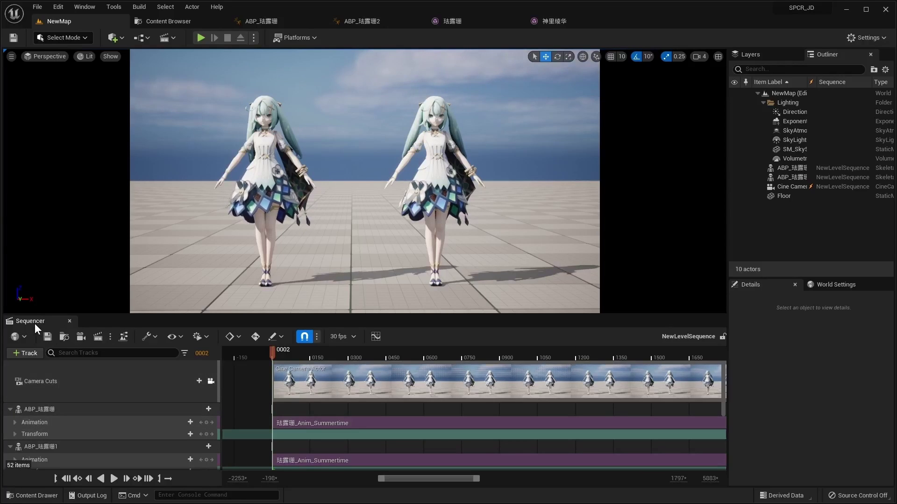
# In ABP_珐露珊, enable Debug Draw Constraints on the 裙 SPCR Joint Dynamics node and compile the animation blueprint.
pyautogui.click(274, 21)
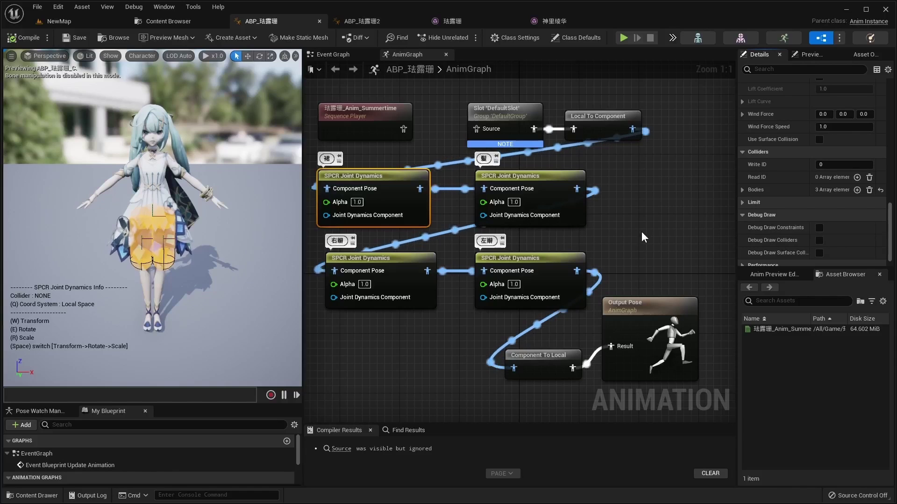
pyautogui.click(818, 228)
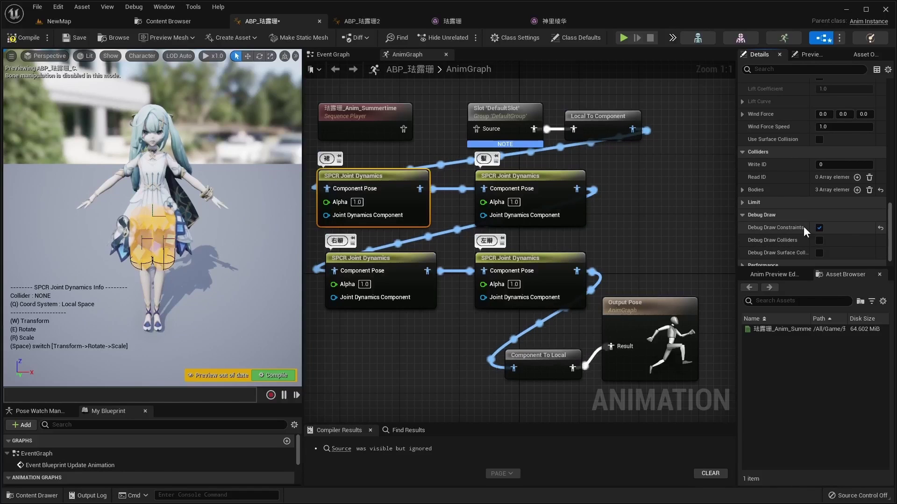
pyautogui.click(275, 375)
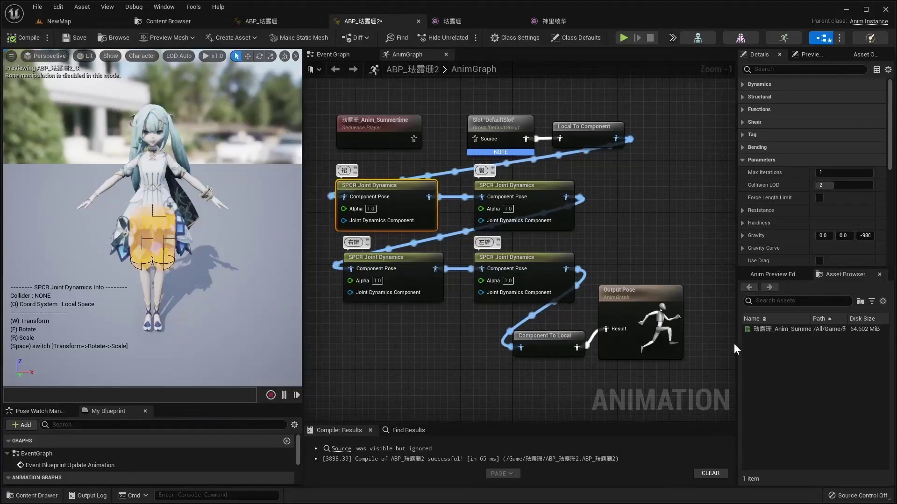
# Enable Use Drag on the 裙 node of ABP_珐露珊2, compile, and play NewLevelSequence in NewMap to compare both characters.
pyautogui.click(818, 260)
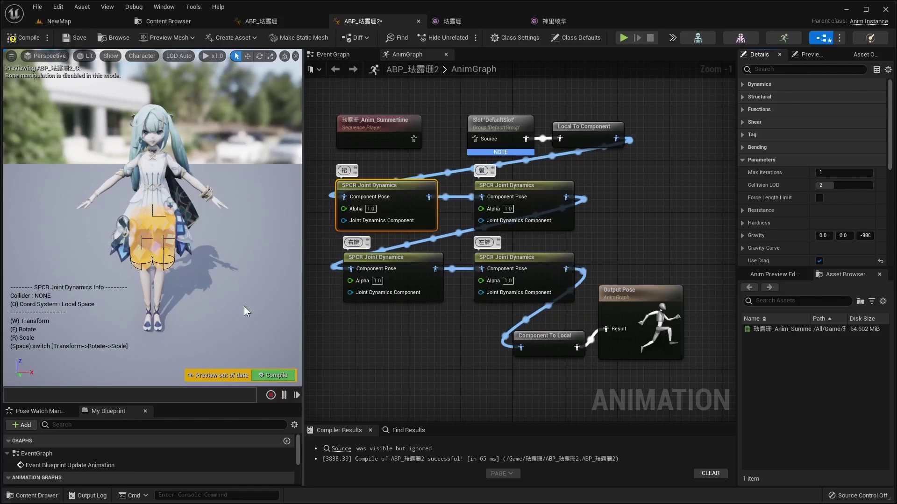
pyautogui.click(269, 374)
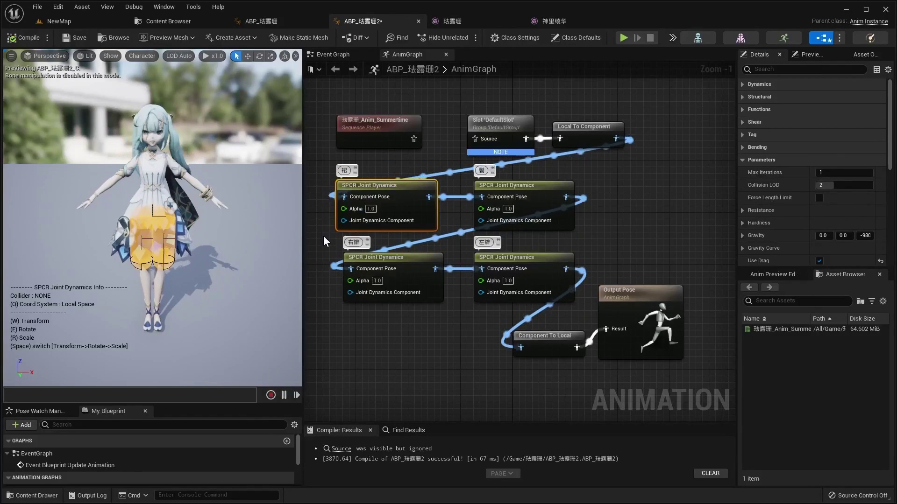
pyautogui.click(57, 20)
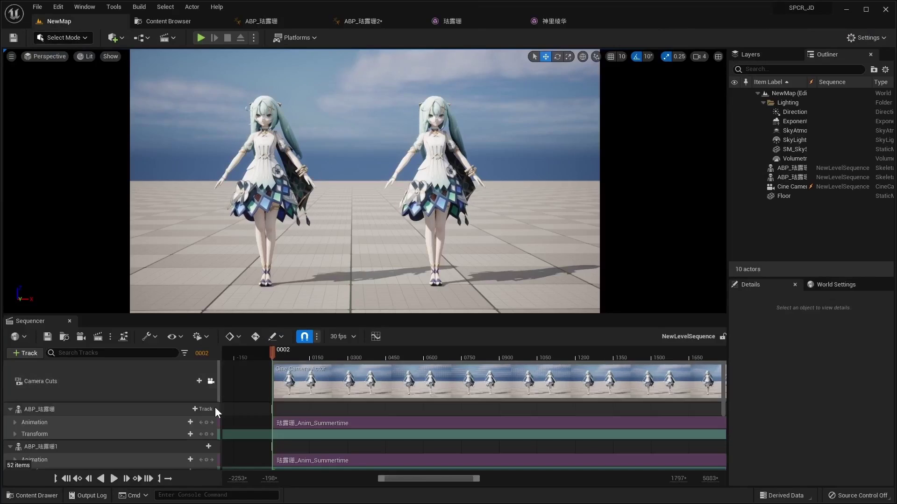
pyautogui.click(114, 479)
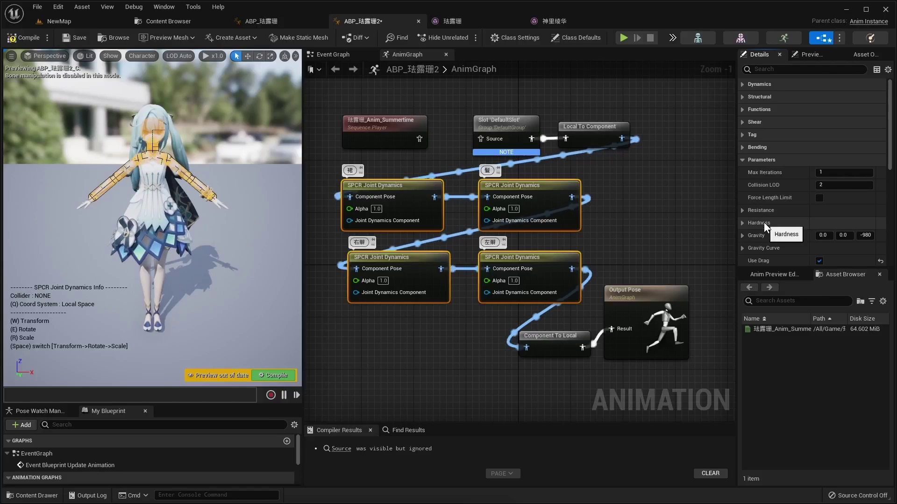
# Set both the Resistance Power and the Hardness Power to 0.3 on all four SPCR Joint Dynamics nodes of ABP_珐露珊2.
pyautogui.click(742, 210)
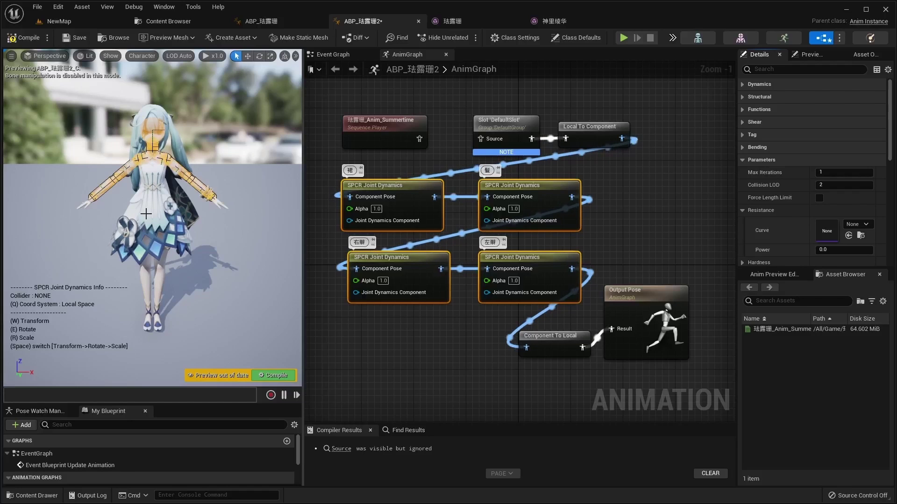
pyautogui.click(817, 250)
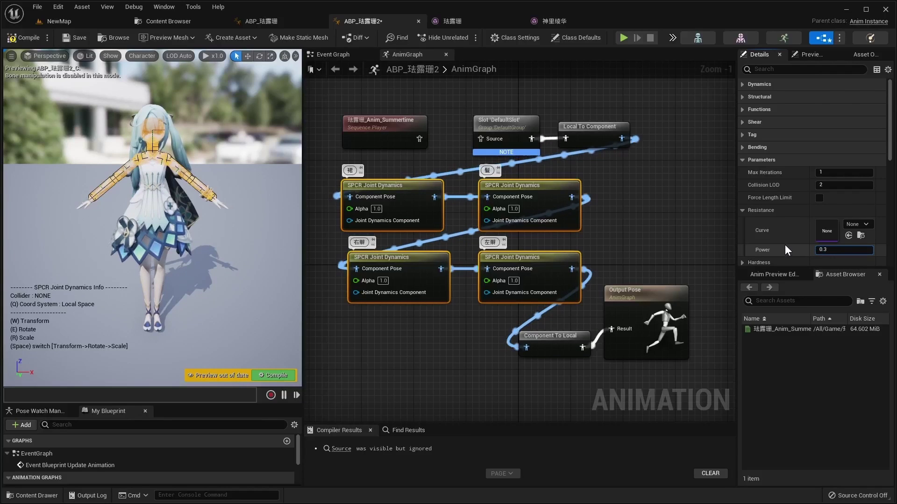
pyautogui.scroll(-2, 784, 245)
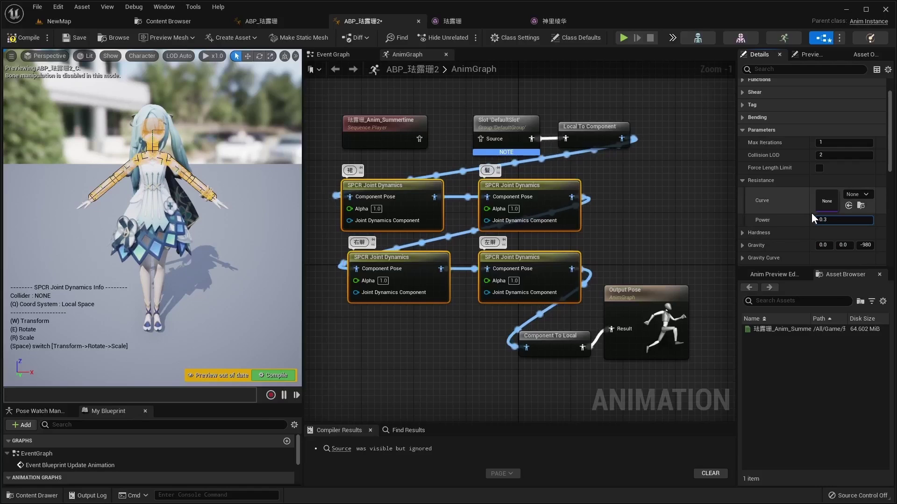
pyautogui.click(742, 234)
pyautogui.scroll(-2, 766, 217)
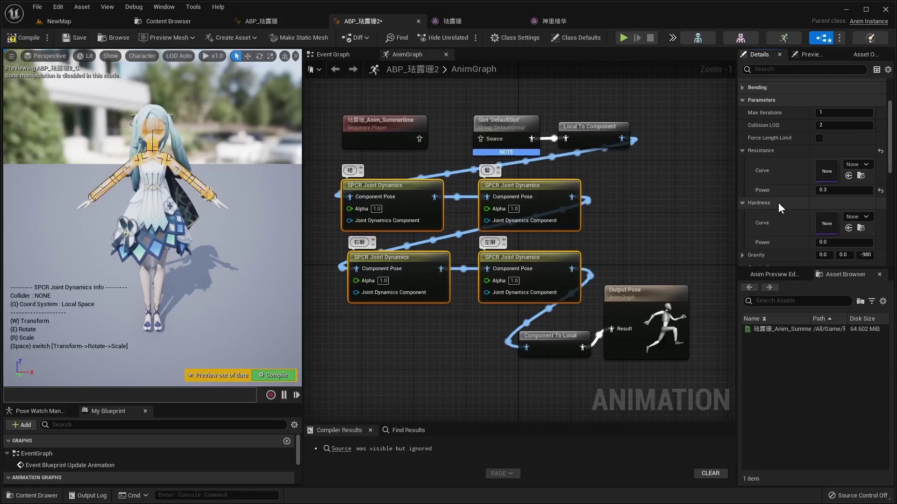
pyautogui.click(820, 244)
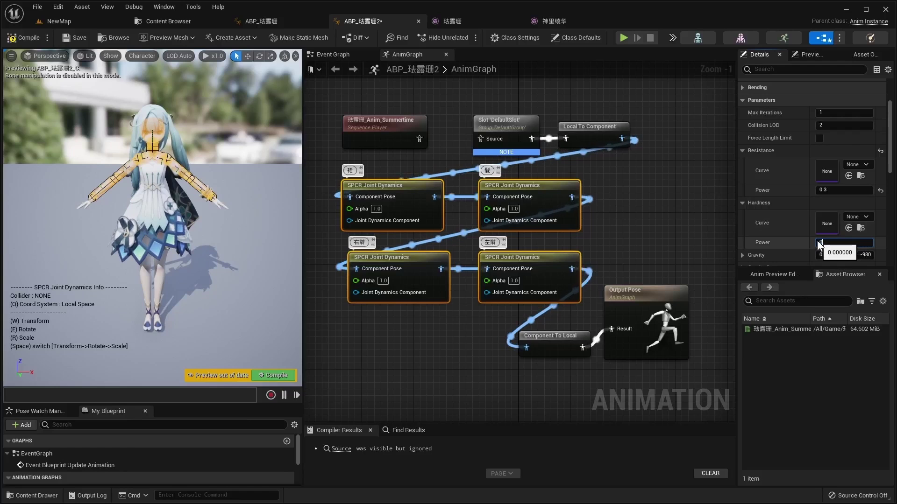
pyautogui.write('0.3')
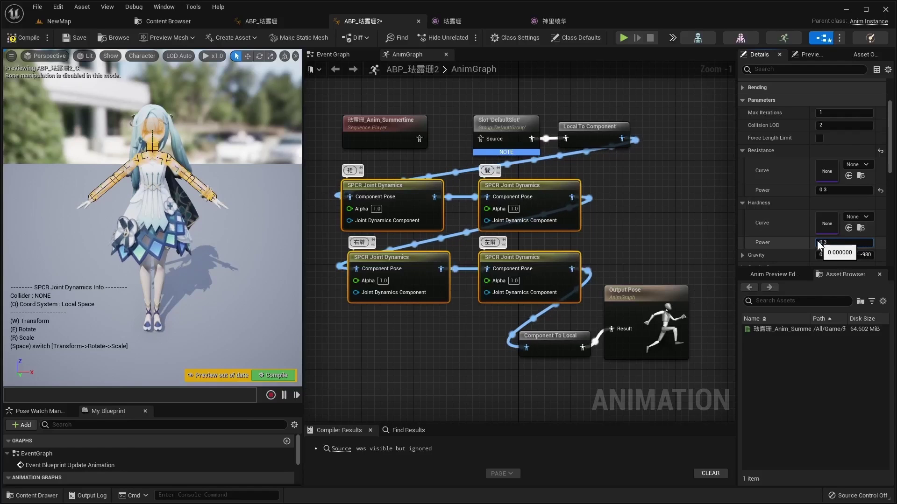
# Compile ABP_珐露珊2 and play NewLevelSequence in NewMap to check the Resistance and Hardness changes.
pyautogui.scroll(-2, 813, 240)
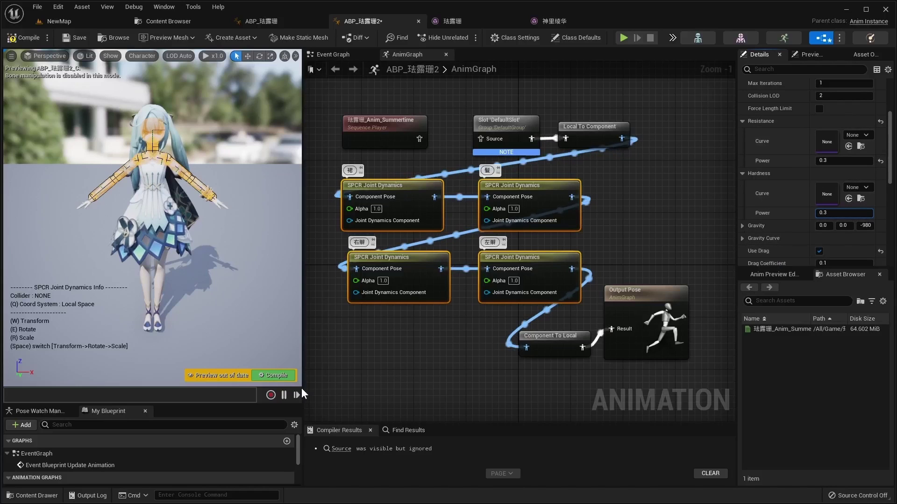
pyautogui.click(280, 375)
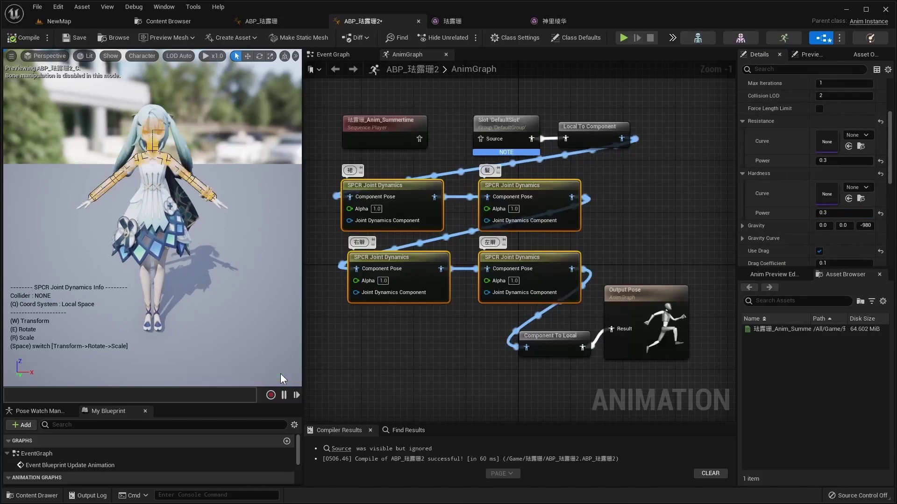
pyautogui.click(55, 21)
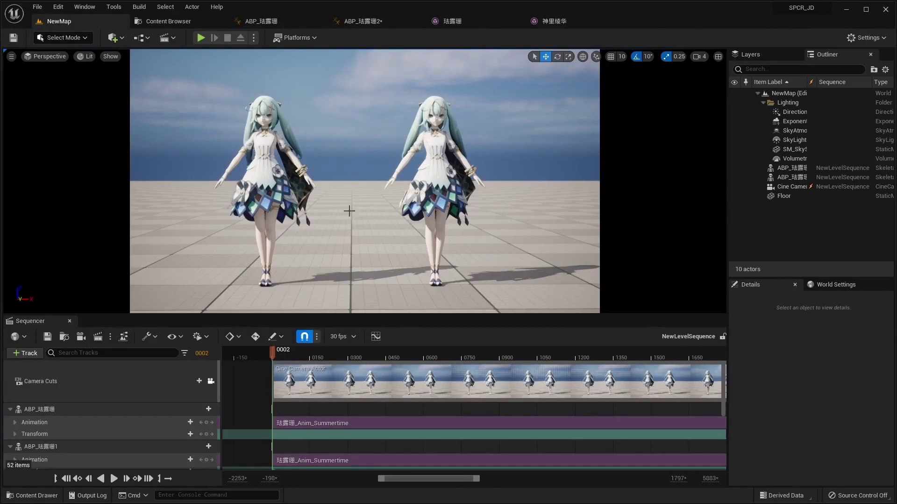
pyautogui.click(114, 478)
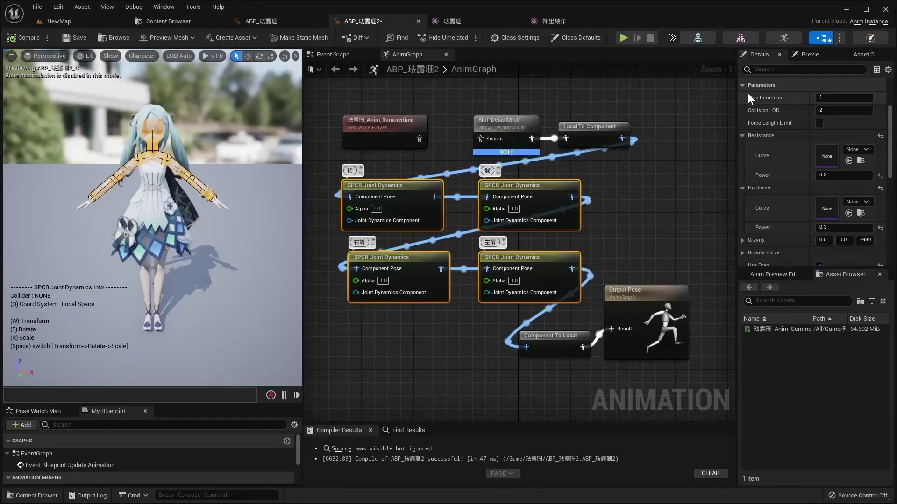
# Collapse the Resistance and Hardness settings and enable Use Lift on all four SPCR Joint Dynamics nodes of ABP_珐露珊2.
pyautogui.click(742, 135)
pyautogui.click(743, 148)
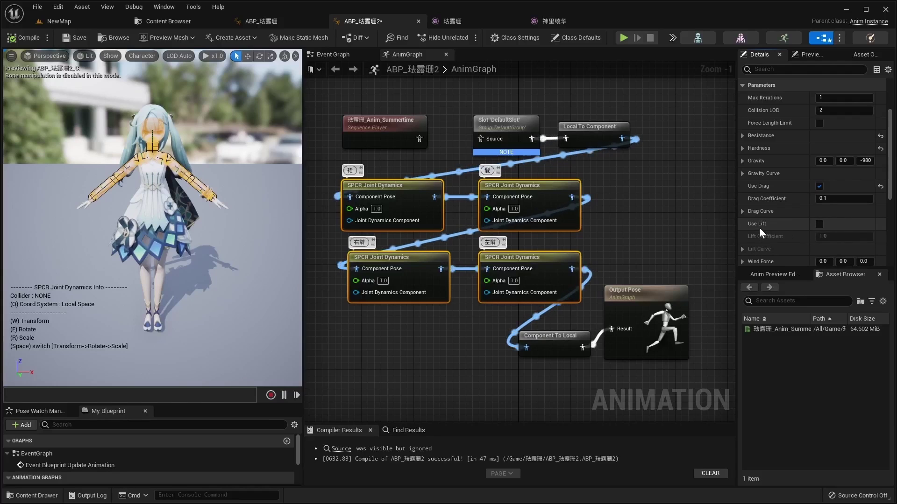
pyautogui.click(818, 225)
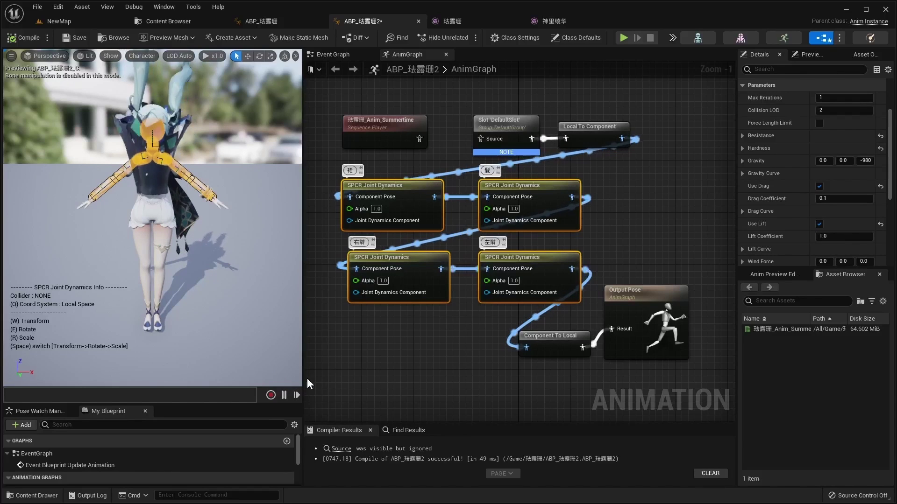
# Disable Use Lift on all four SPCR Joint Dynamics nodes, compile ABP_珐露珊2 and save it.
pyautogui.click(818, 224)
pyautogui.click(276, 378)
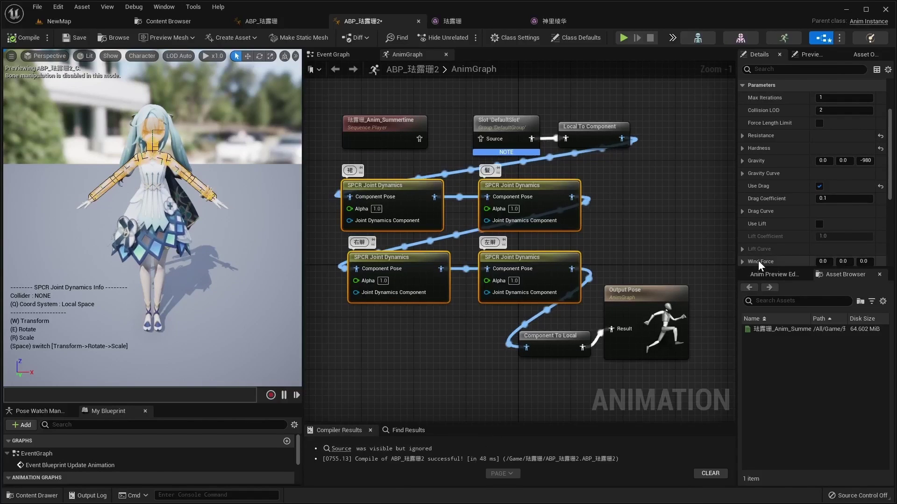
pyautogui.scroll(-2, 776, 244)
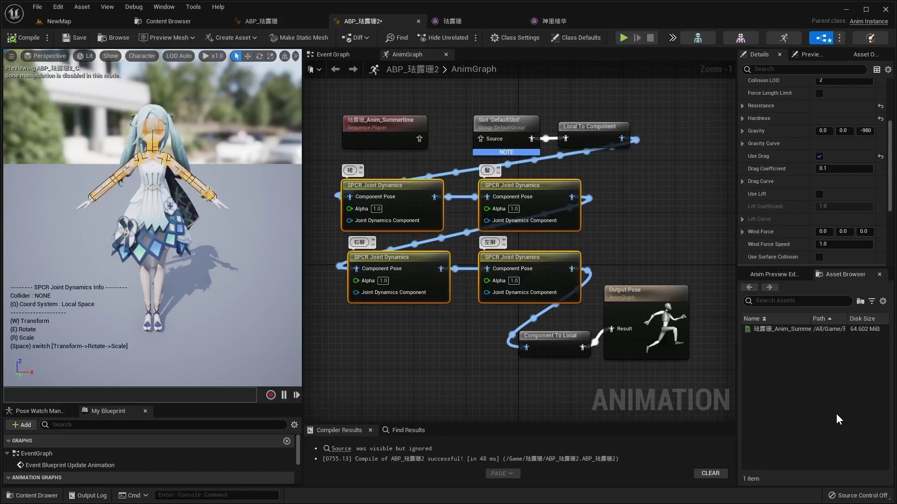
pyautogui.scroll(1, 811, 231)
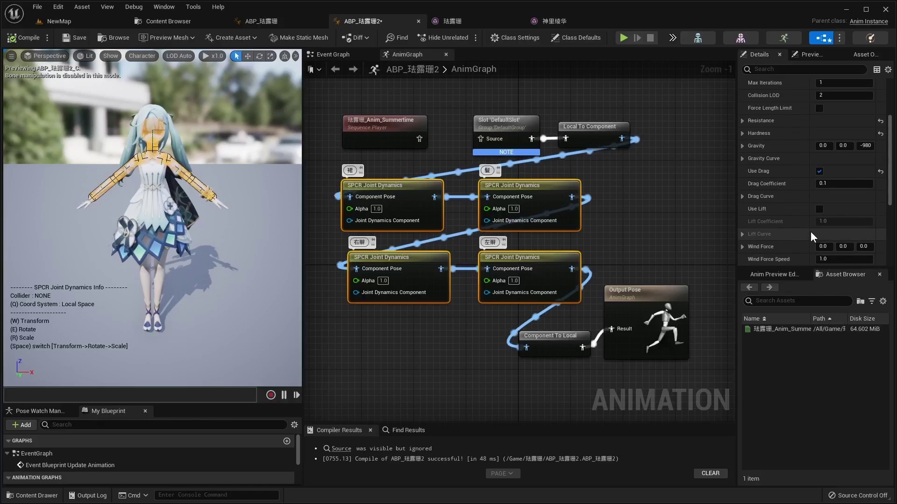
pyautogui.hotkey('ctrl', 's')
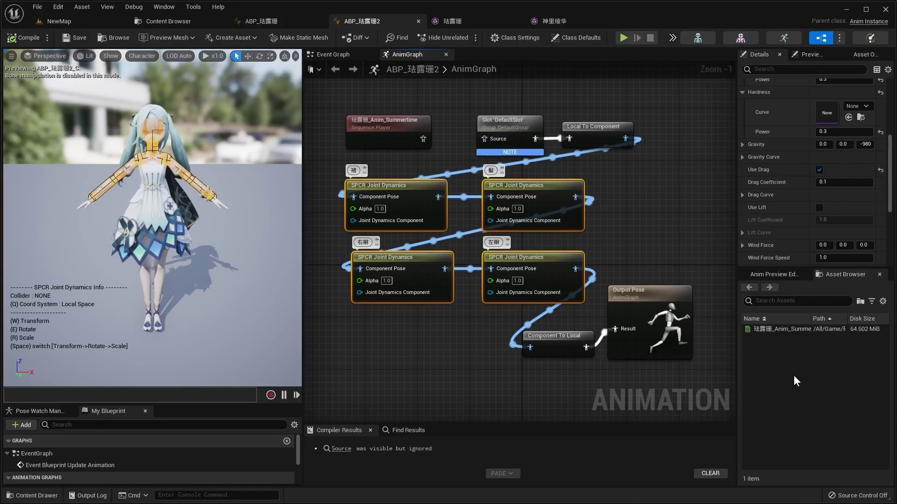
# Expand the Structural, Bending and Shear categories, widen the property name column and open Structural Vertical Shrink.
pyautogui.scroll(5, 792, 144)
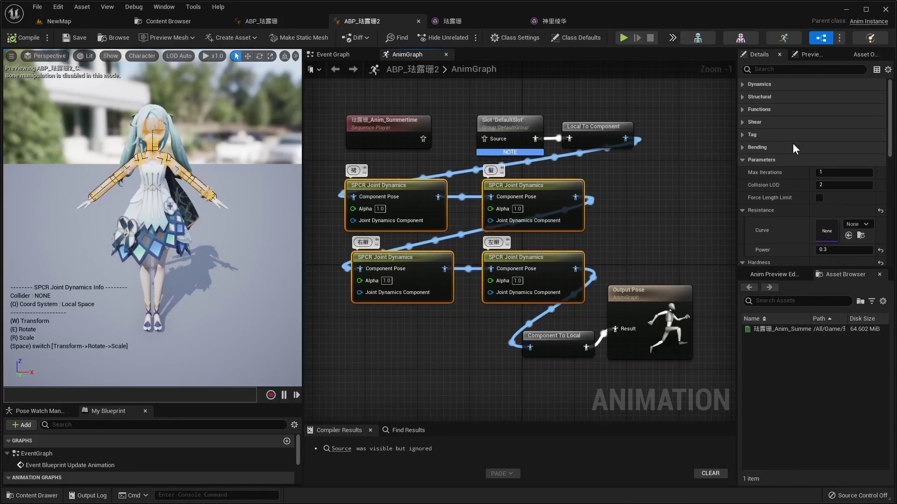
pyautogui.click(742, 98)
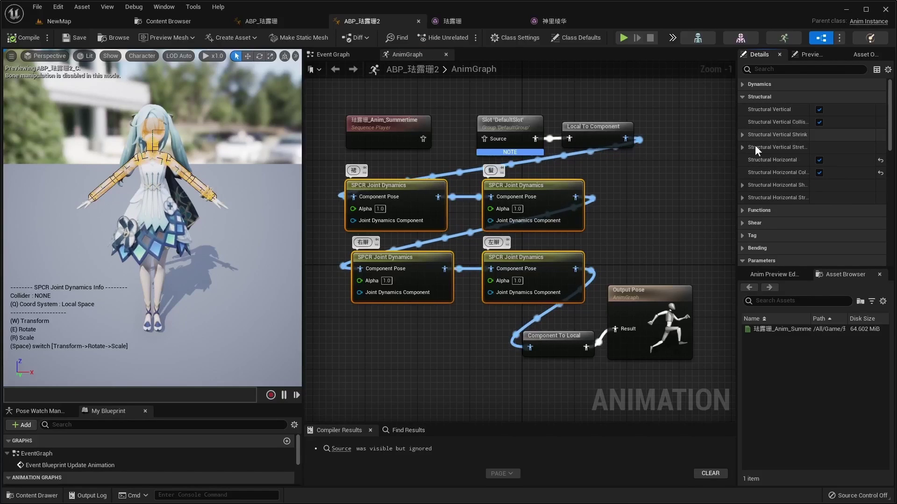
pyautogui.click(743, 249)
pyautogui.click(742, 222)
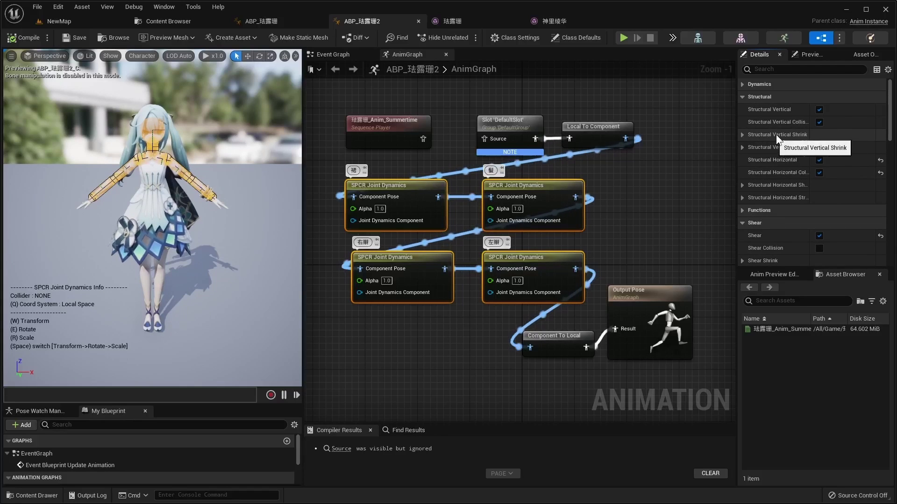
pyautogui.moveTo(808, 126); pyautogui.dragTo(818, 125)
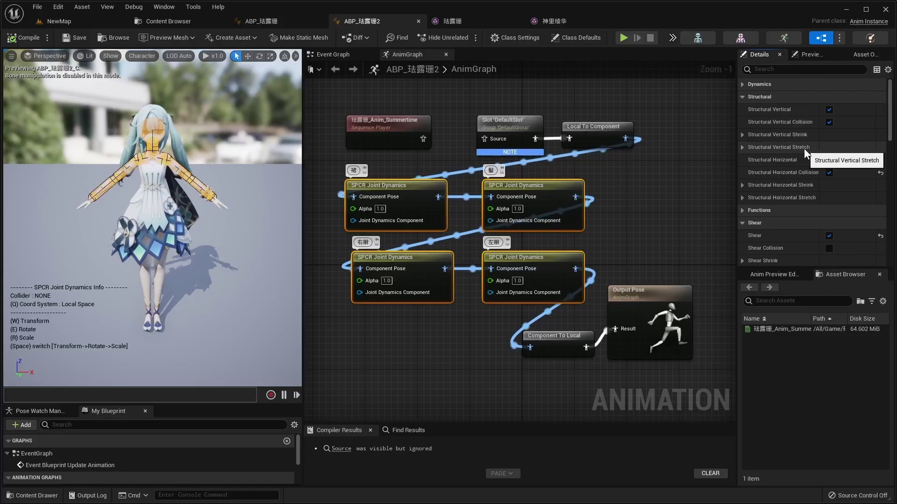
pyautogui.click(741, 135)
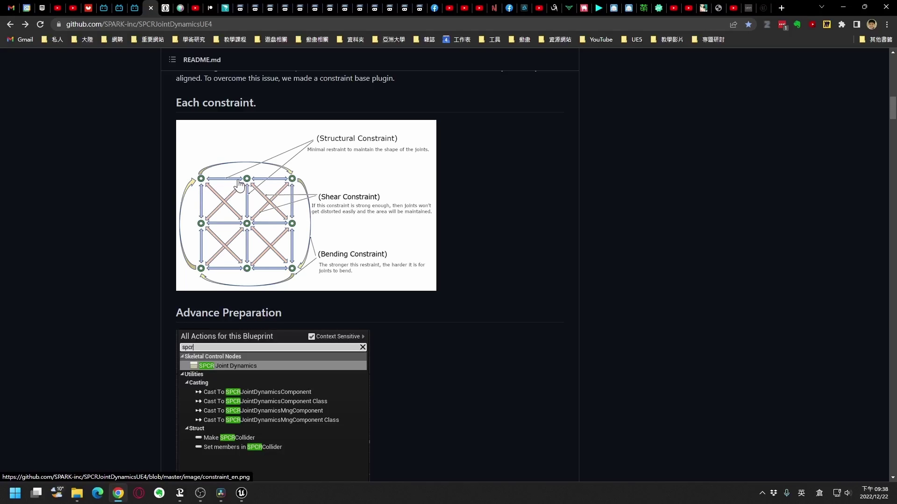
# Switch from the GitHub constraint diagram back to Unreal Editor, compile ABP_珐露珊2 and expand Structural Vertical Stretch.
pyautogui.click(241, 493)
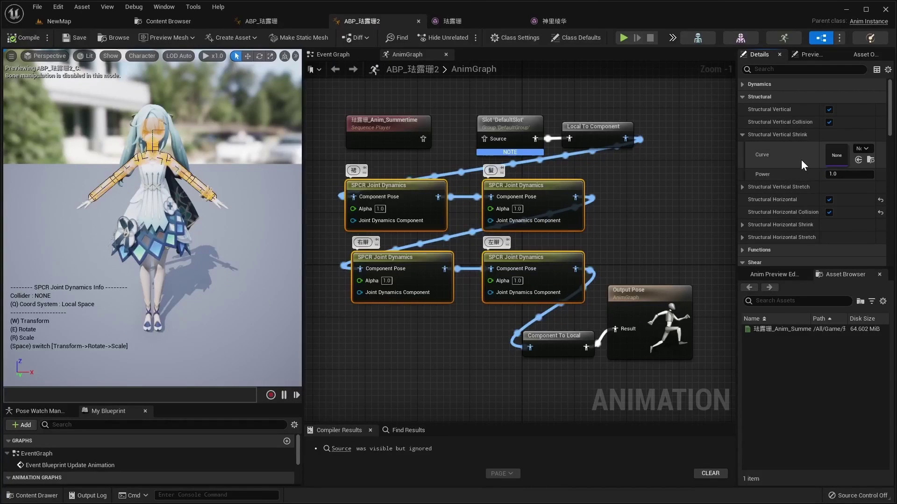
pyautogui.press('F7')
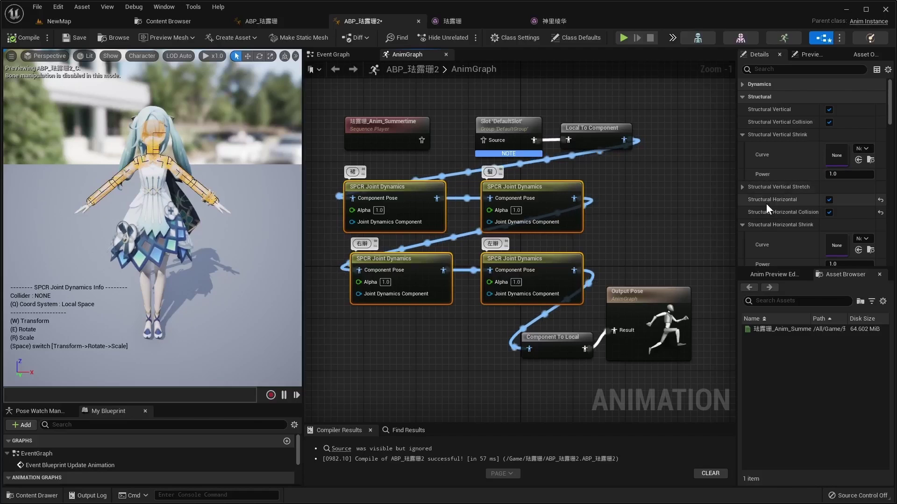
pyautogui.click(743, 187)
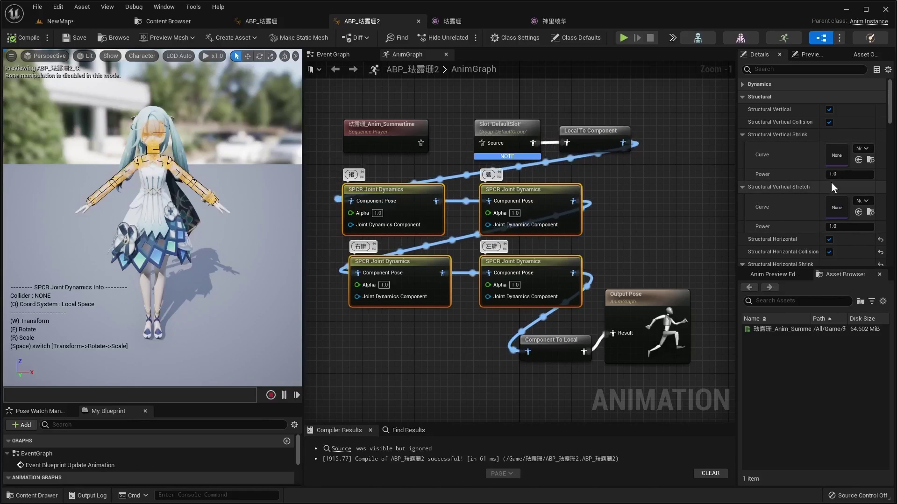
# Examine the Structural, Shear and Bending constraint settings with their Shrink and Stretch Power values on the four selected nodes.
pyautogui.scroll(-3, 839, 237)
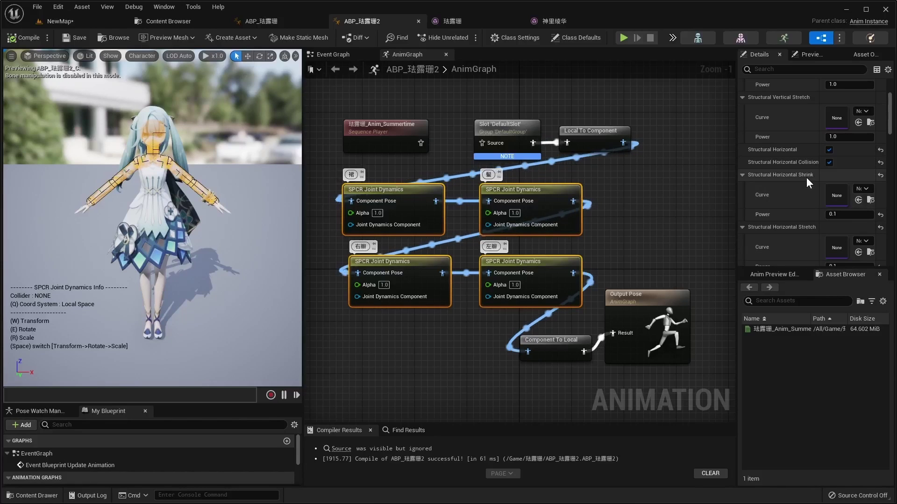
pyautogui.scroll(-2, 816, 220)
pyautogui.scroll(-1, 765, 214)
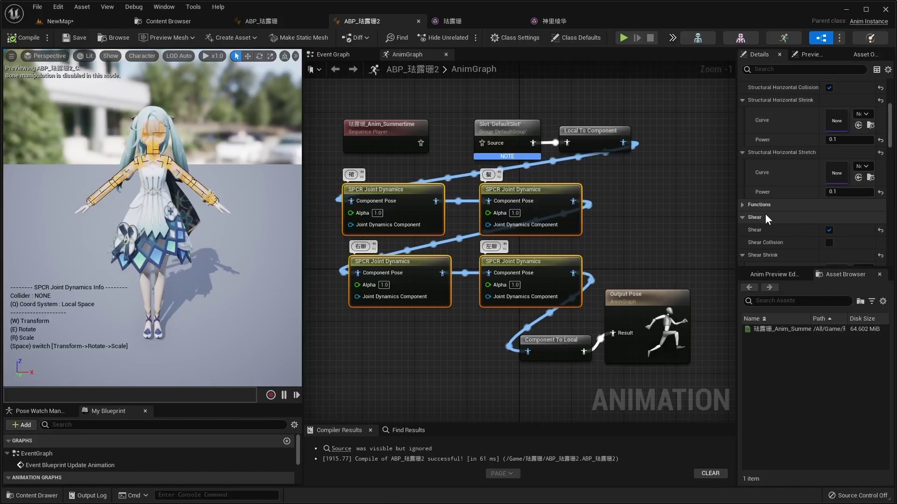
pyautogui.scroll(-5, 785, 220)
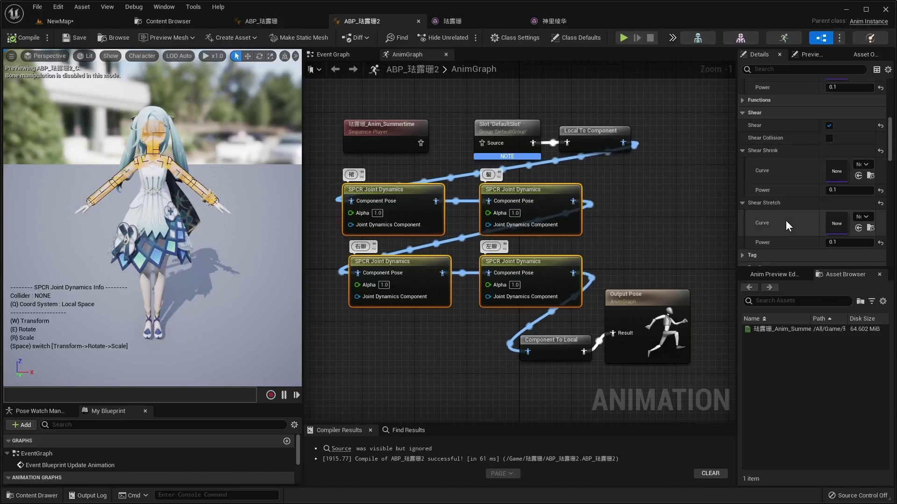
pyautogui.scroll(-1, 773, 228)
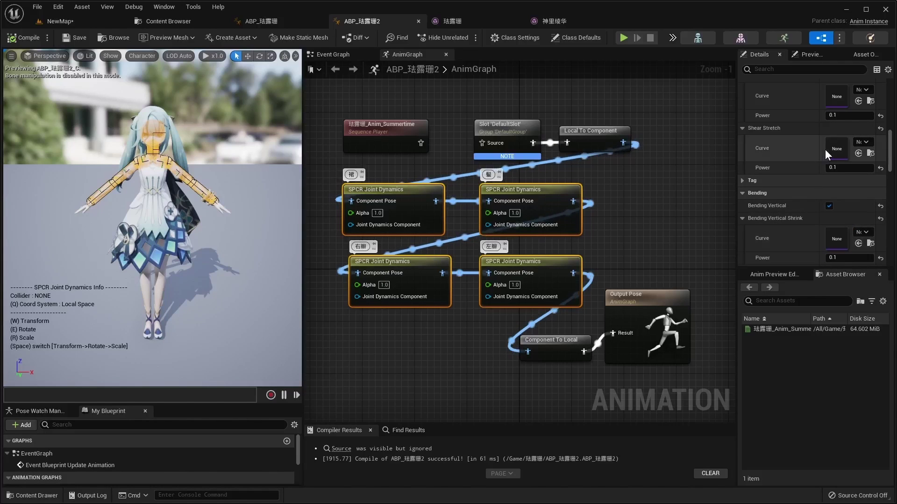
pyautogui.scroll(-1, 794, 205)
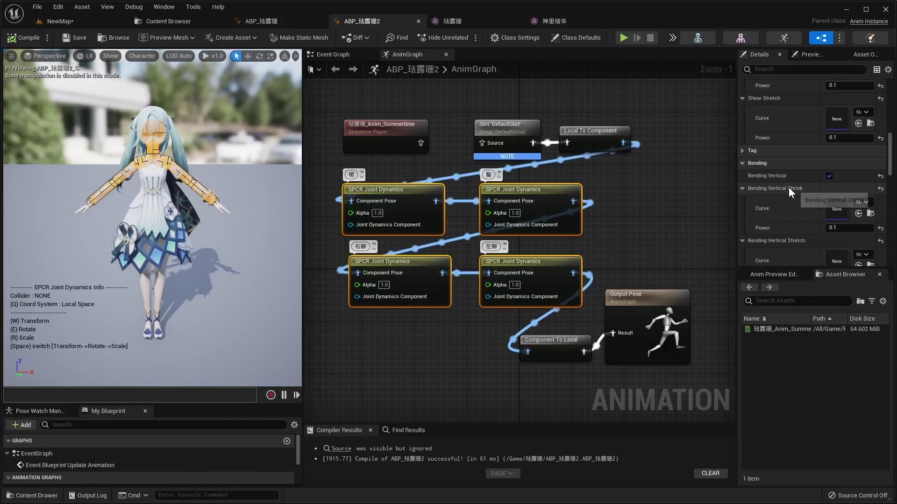
pyautogui.scroll(-1, 799, 237)
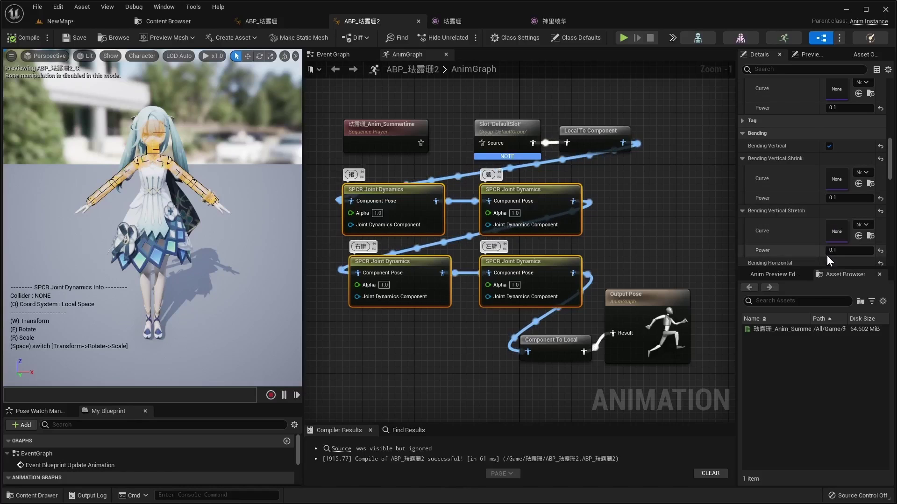
pyautogui.scroll(-1, 826, 253)
pyautogui.scroll(-2, 846, 225)
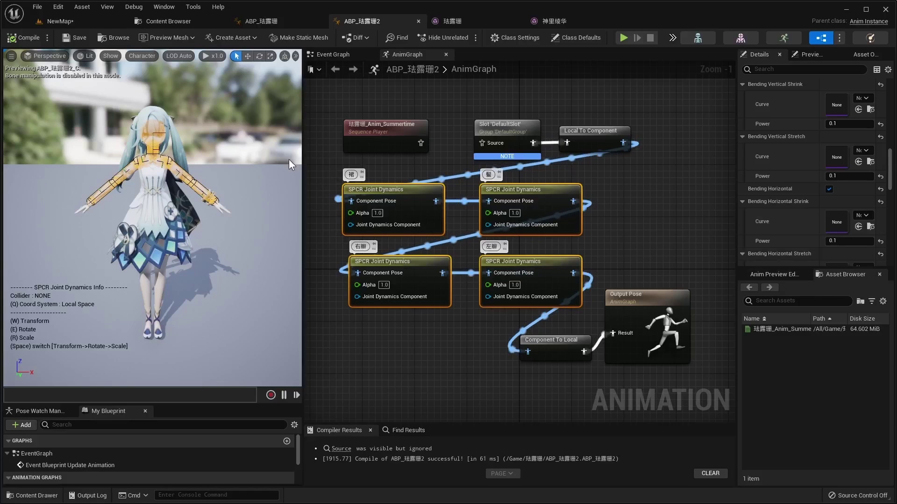
# Play NewLevelSequence in NewMap to compare both characters with the Structural, Shear and Bending constraint settings.
pyautogui.click(56, 21)
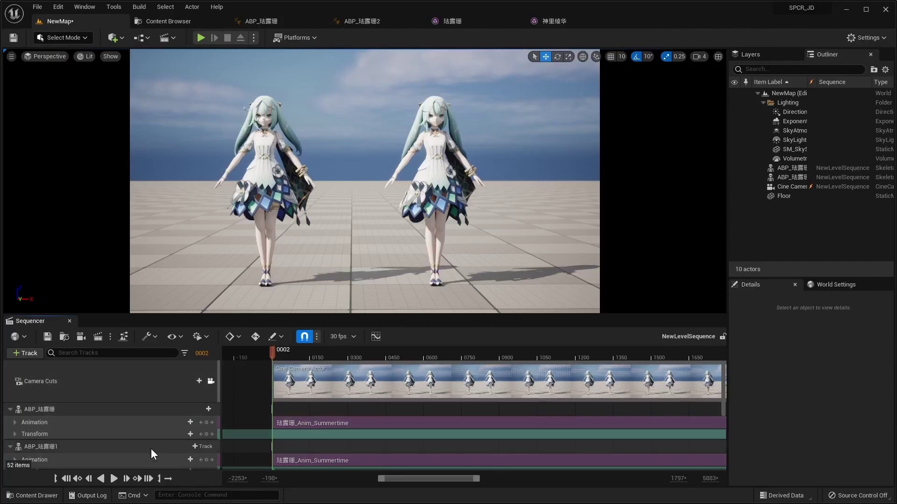
pyautogui.click(113, 478)
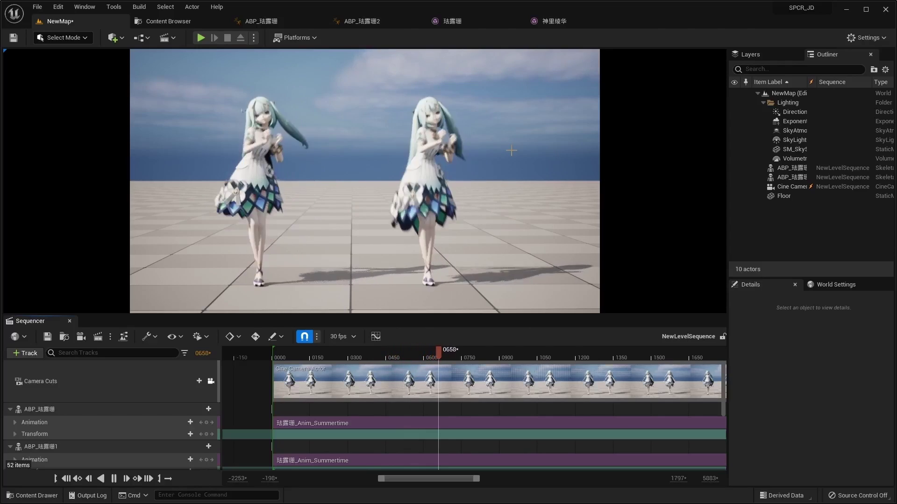
# Set the Structural Vertical Shrink and Structural Vertical Stretch Power to 0.1 on all four nodes of ABP_珐露珊2 and compile.
pyautogui.click(360, 21)
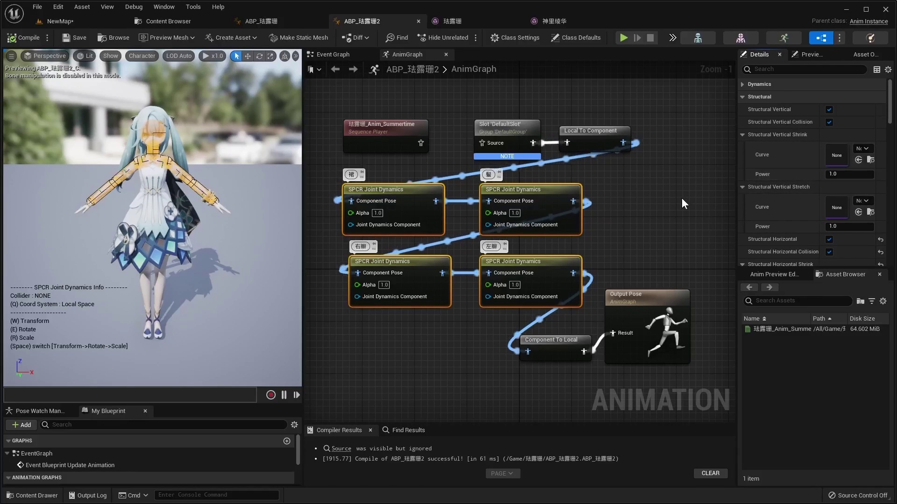
pyautogui.click(832, 174)
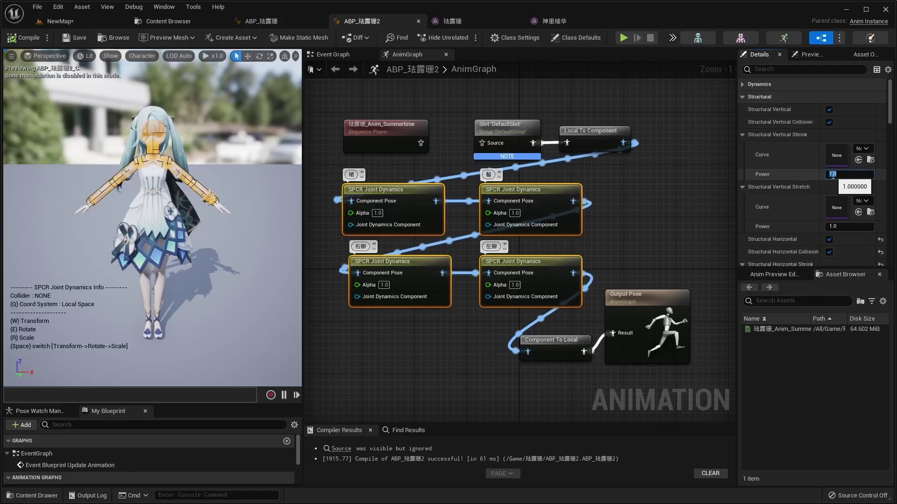
pyautogui.write('0.1')
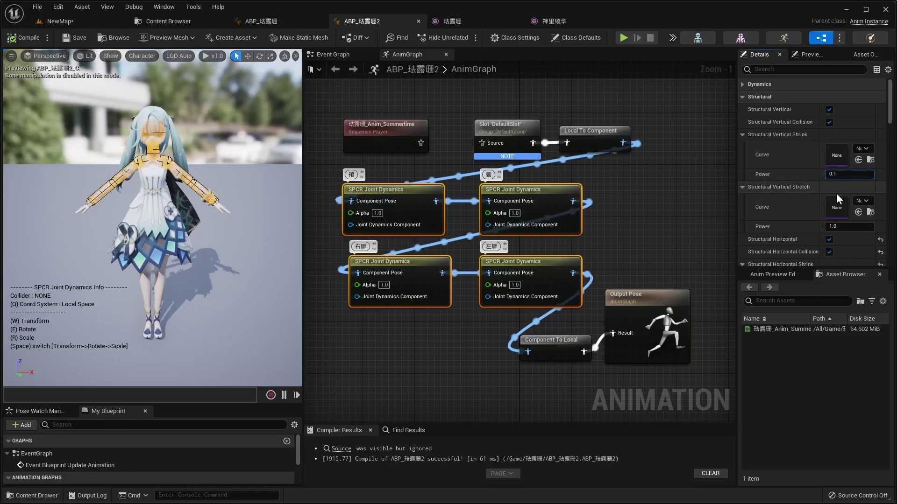
pyautogui.click(832, 226)
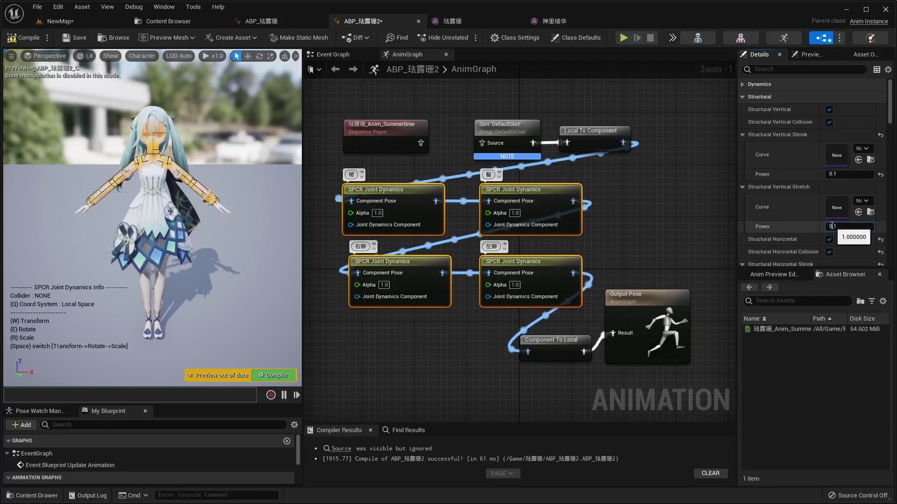
pyautogui.press('Return')
pyautogui.click(281, 376)
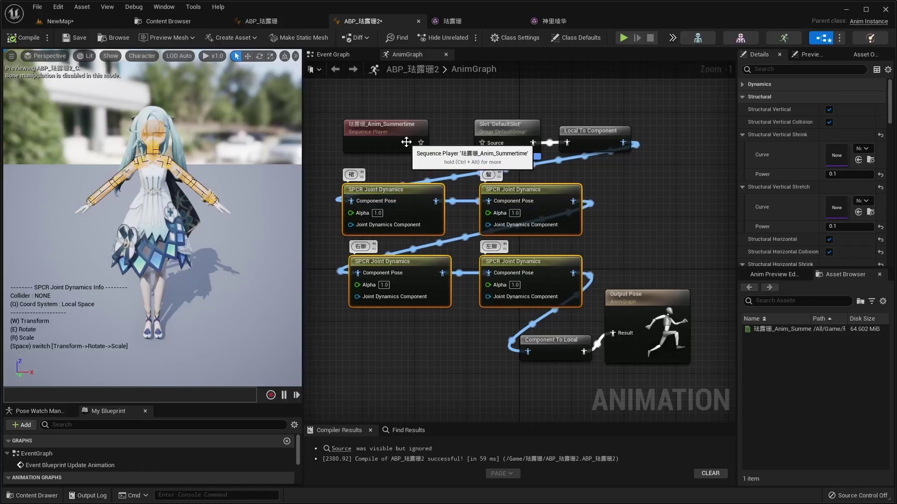
# Connect the 珐露珊_Anim_Summertime sequence player to the Source of Slot 'DefaultSlot' and compile to preview the animation.
pyautogui.moveTo(421, 143); pyautogui.dragTo(479, 142)
pyautogui.click(277, 375)
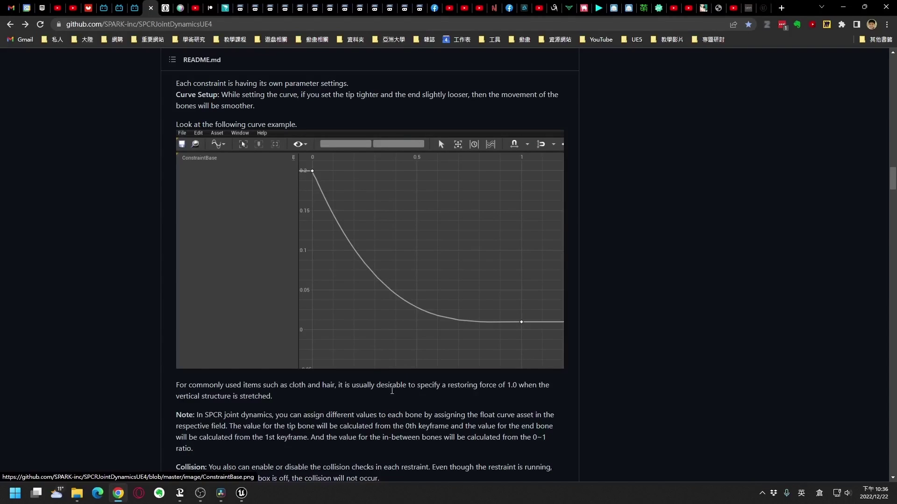
# Switch from the GitHub README back to Unreal Editor and compare the Colliders Write ID, Read ID and Bodies of the 右辮, 左辮 and 披肩 nodes.
pyautogui.moveTo(251, 495)
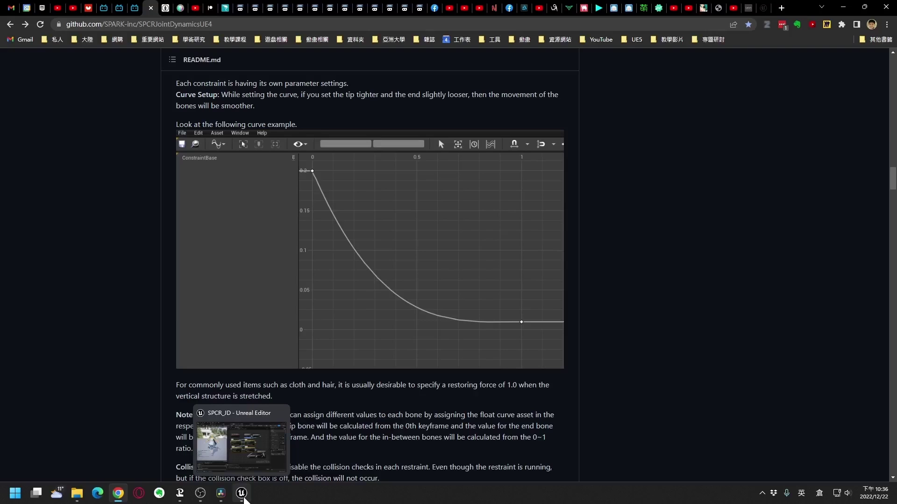
pyautogui.click(243, 499)
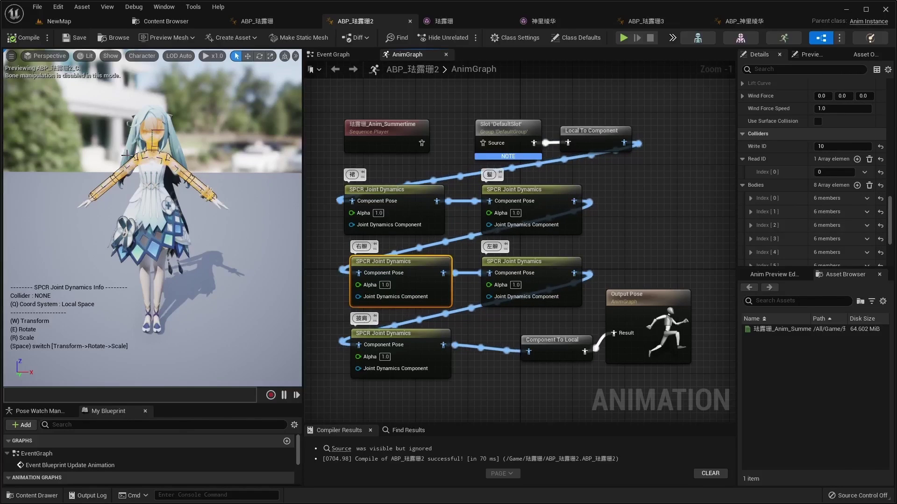
pyautogui.scroll(-2, 780, 195)
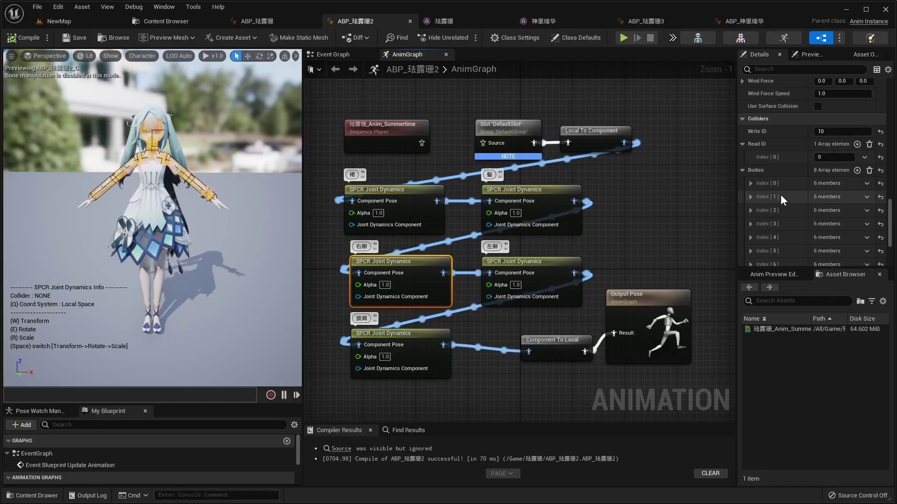
pyautogui.scroll(1, 780, 194)
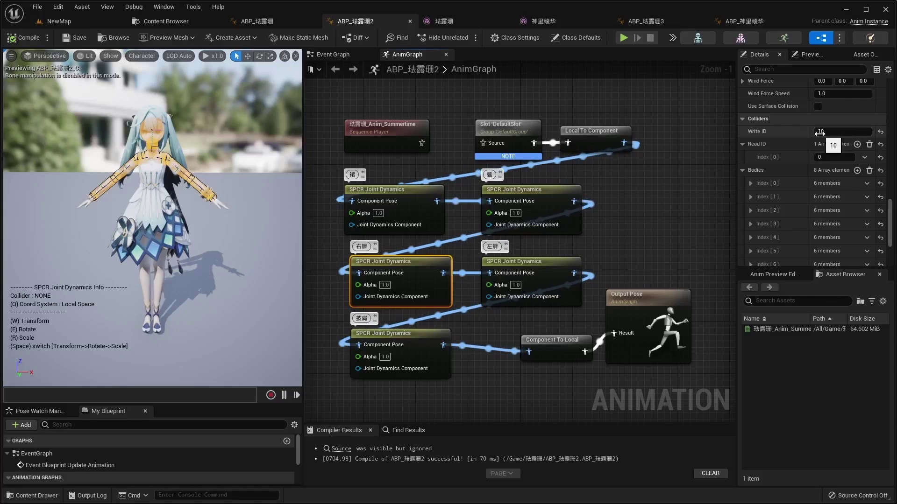
pyautogui.click(541, 261)
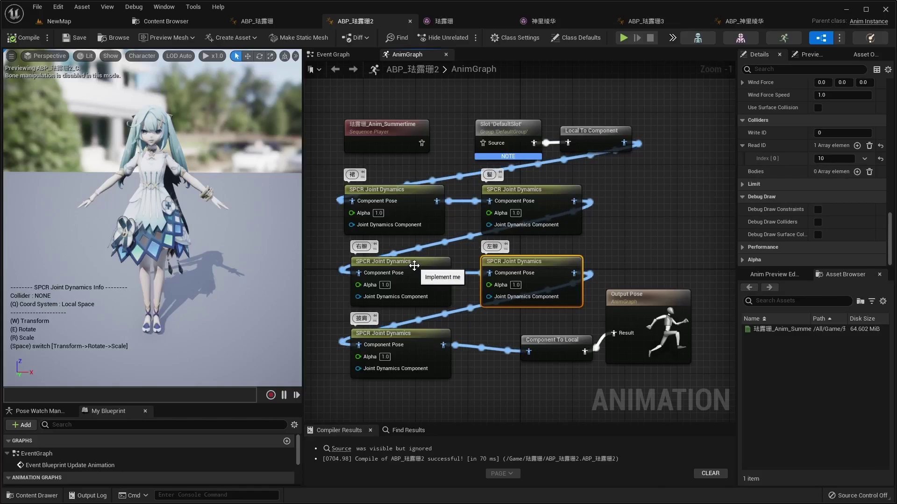
pyautogui.click(445, 264)
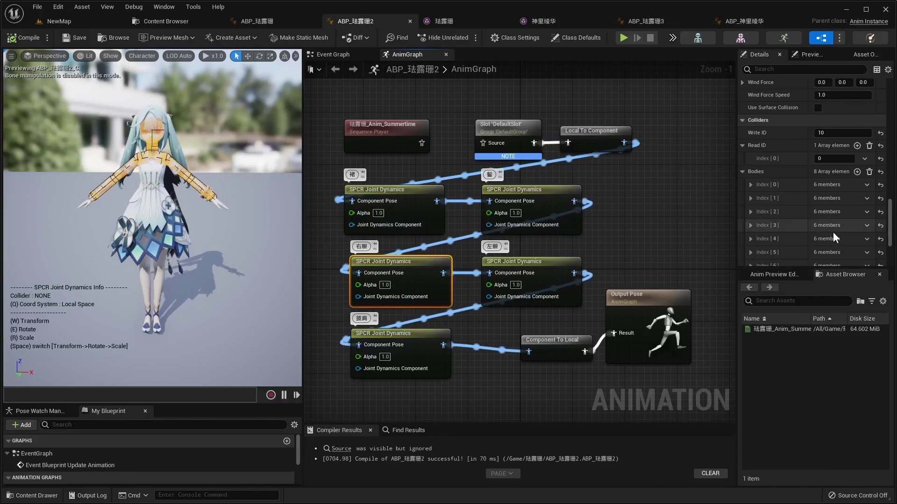
pyautogui.scroll(-1, 803, 214)
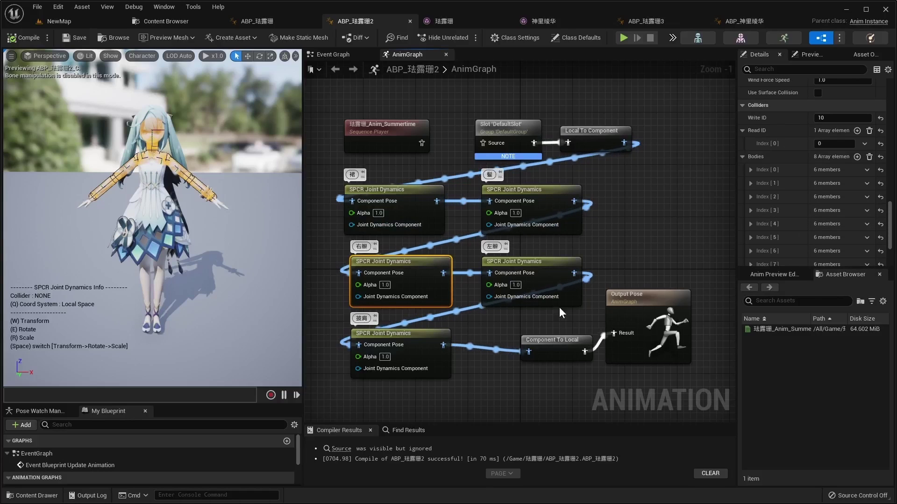
pyautogui.click(407, 335)
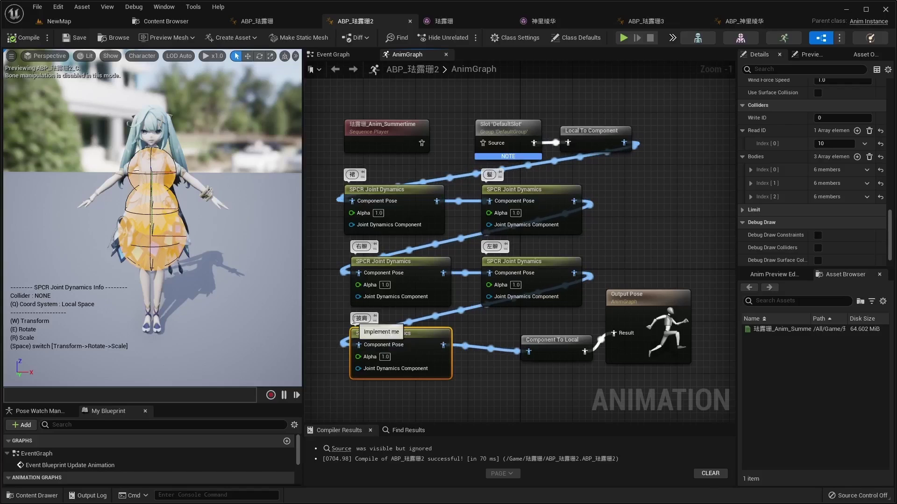
# Examine the target bone, height, radius and friction of the three collider bodies on the 披肩 node against the preview model.
pyautogui.moveTo(233, 289); pyautogui.dragTo(150, 240)
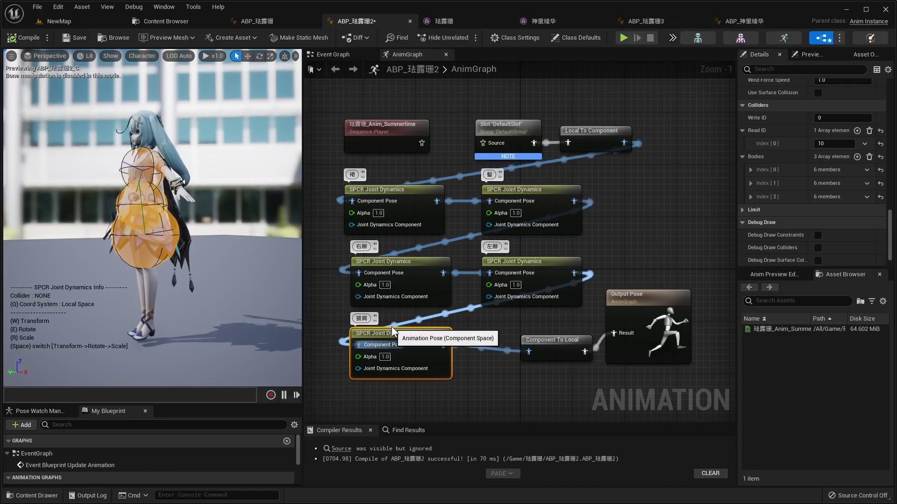
pyautogui.click(750, 169)
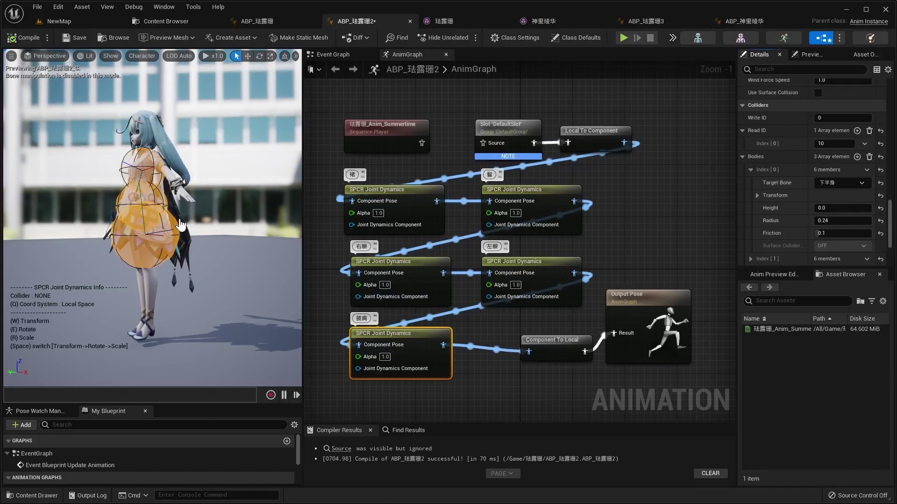
pyautogui.moveTo(165, 265); pyautogui.dragTo(196, 266)
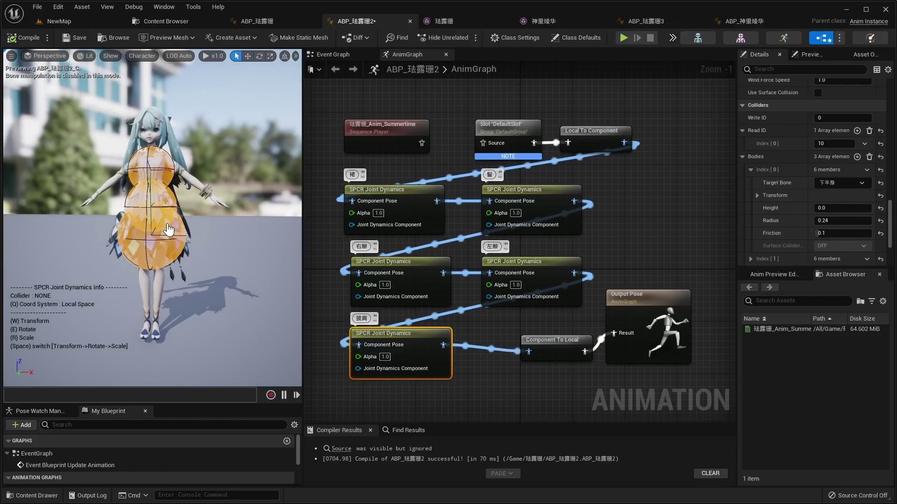
pyautogui.click(751, 170)
pyautogui.click(750, 184)
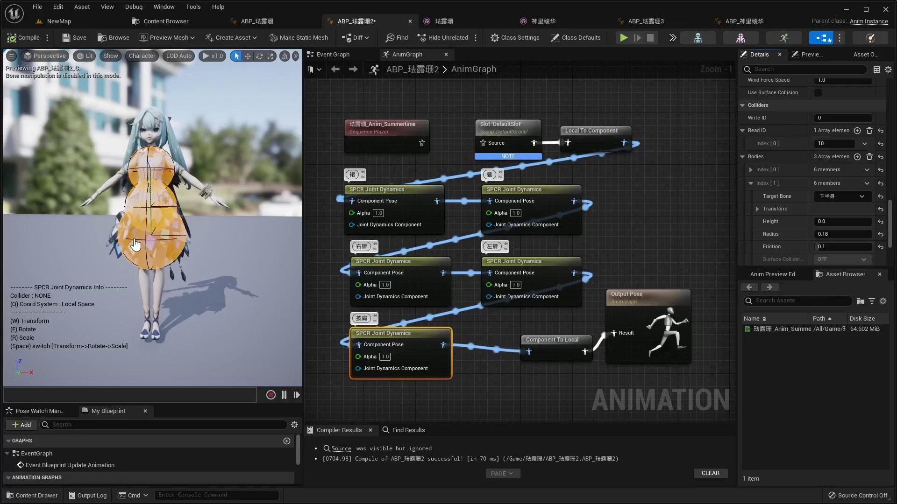
pyautogui.click(751, 183)
pyautogui.click(751, 197)
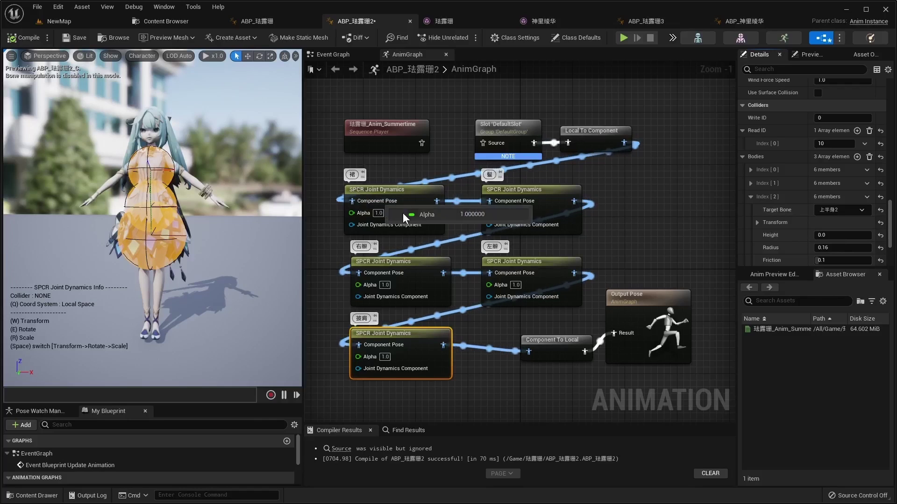
pyautogui.scroll(-2, 790, 232)
pyautogui.scroll(3, 790, 232)
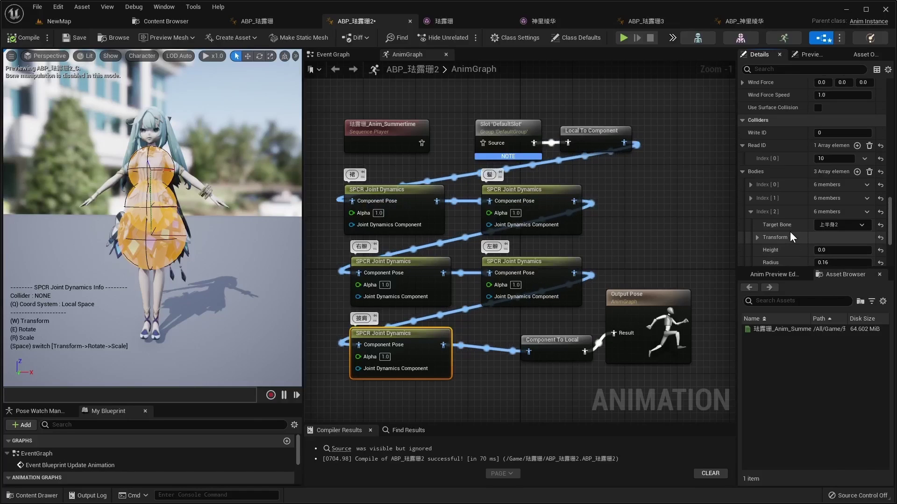